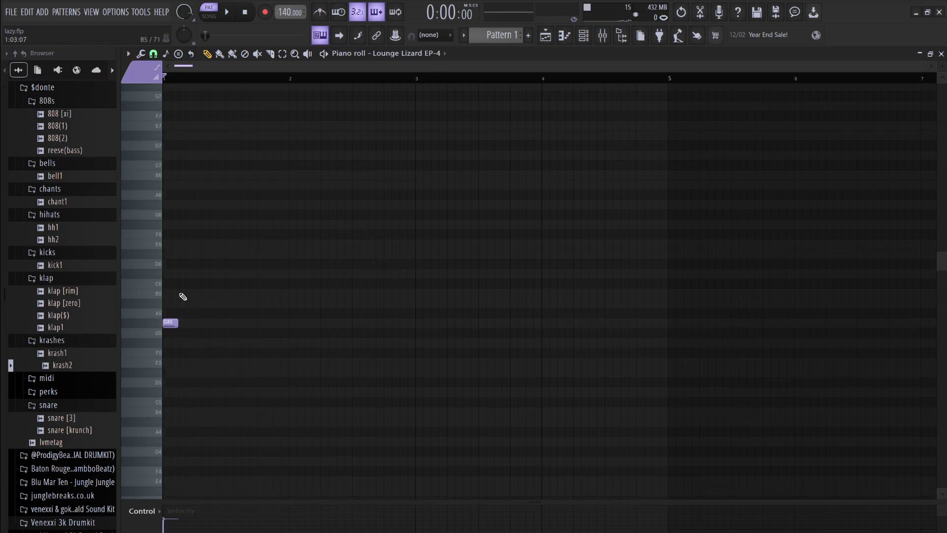
Add B5, C#6 and D#6 above the G#5 note at bar 1 and stretch all four notes to two bars
{"action": "key", "text": "space"}
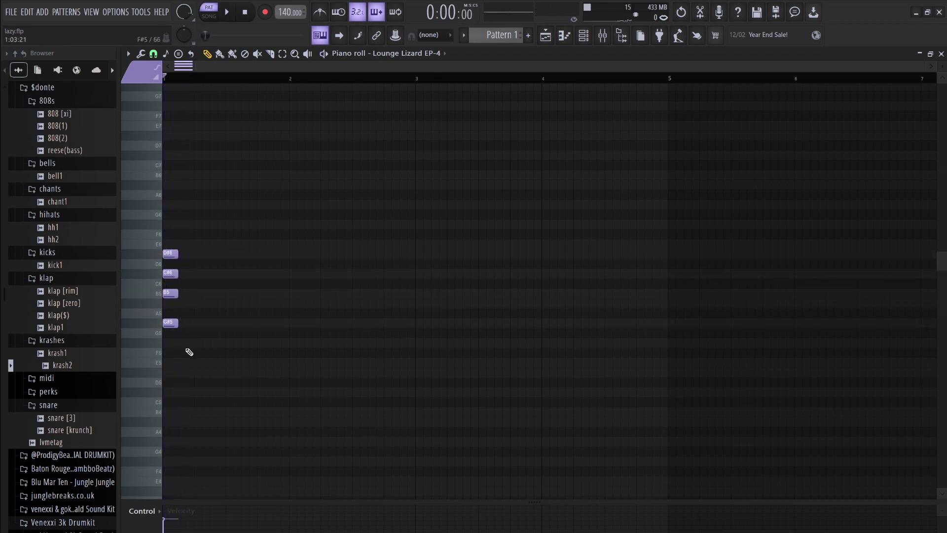
{"action": "left_click_drag", "start_coordinate": [175, 252], "coordinate": [289, 254]}
{"action": "key", "text": "space"}
{"action": "key", "text": "space"}
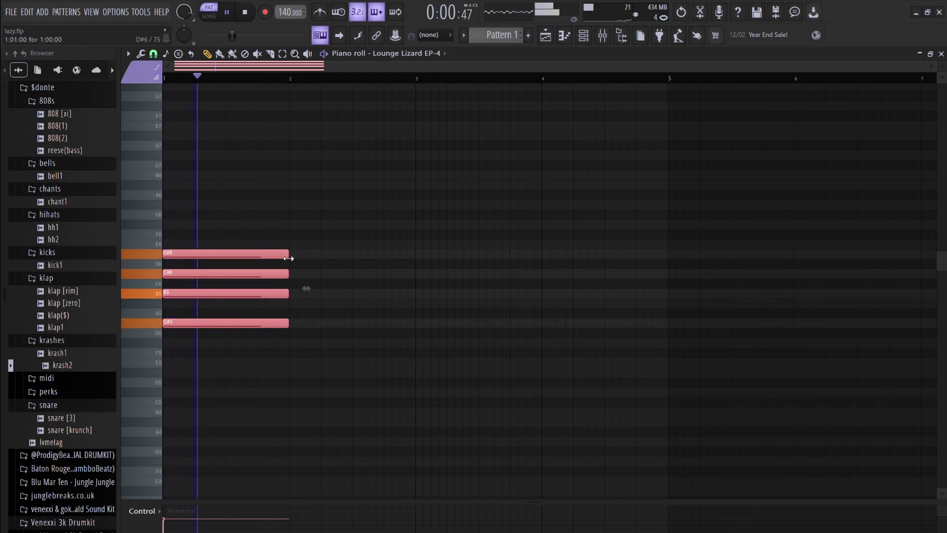
{"action": "left_click_drag", "start_coordinate": [290, 256], "coordinate": [415, 269]}
Duplicate the chord into bars 3 and 4 and transpose the copy up five semitones
{"action": "key", "text": "ctrl+b"}
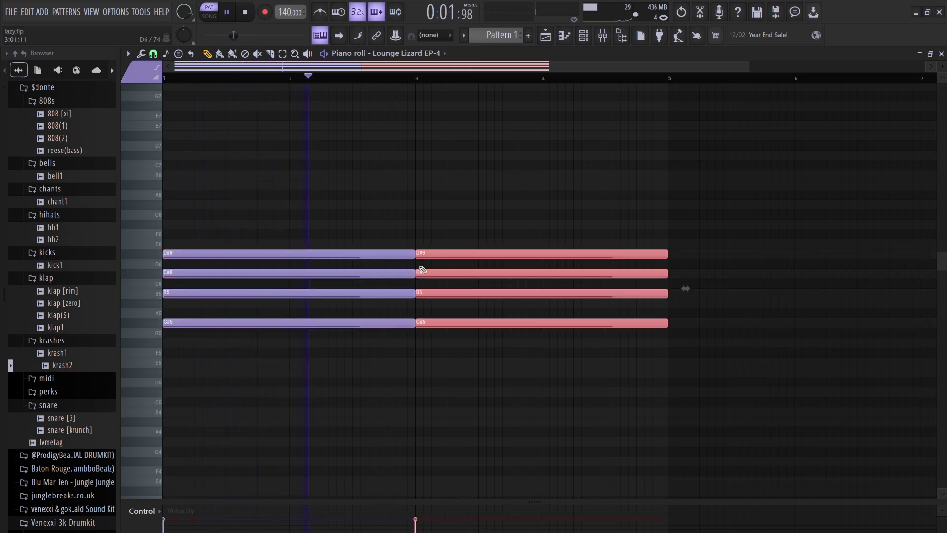
{"action": "key", "text": "Up"}
{"action": "key", "text": "Up"}
{"action": "key", "text": "Up"}
{"action": "key", "text": "Up"}
{"action": "key", "text": "Up"}
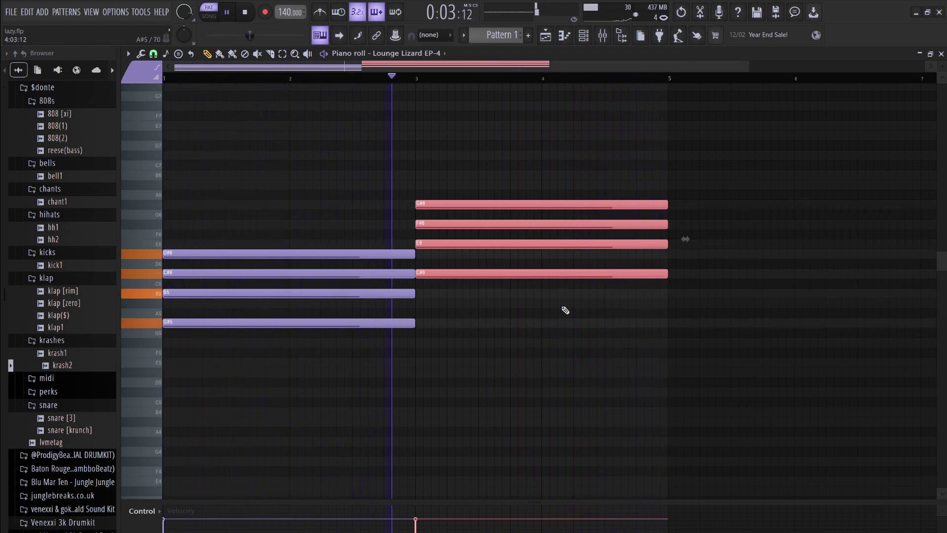
Copy both chords, paste them in place, transpose the copies down one octave and listen to the layered progression
{"action": "left_click_drag", "start_coordinate": [525, 363], "coordinate": [311, 149]}
{"action": "key", "text": "space"}
{"action": "key", "text": "ctrl+c"}
{"action": "key", "text": "ctrl+v"}
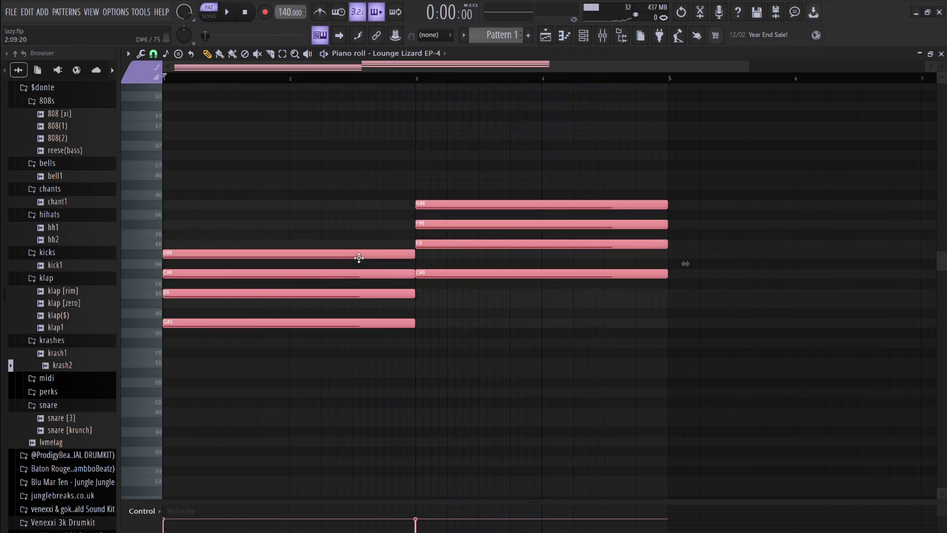
{"action": "key", "text": "ctrl+Down"}
{"action": "key", "text": "space"}
{"action": "scroll", "coordinate": [491, 291], "scroll_direction": "down", "scroll_amount": 3}
{"action": "scroll", "coordinate": [491, 291], "scroll_direction": "down", "scroll_amount": 9}
{"action": "key", "text": "space"}
{"action": "key", "text": "space"}
{"action": "scroll", "coordinate": [492, 291], "scroll_direction": "down", "scroll_amount": 3}
{"action": "key", "text": "space"}
{"action": "key", "text": "space"}
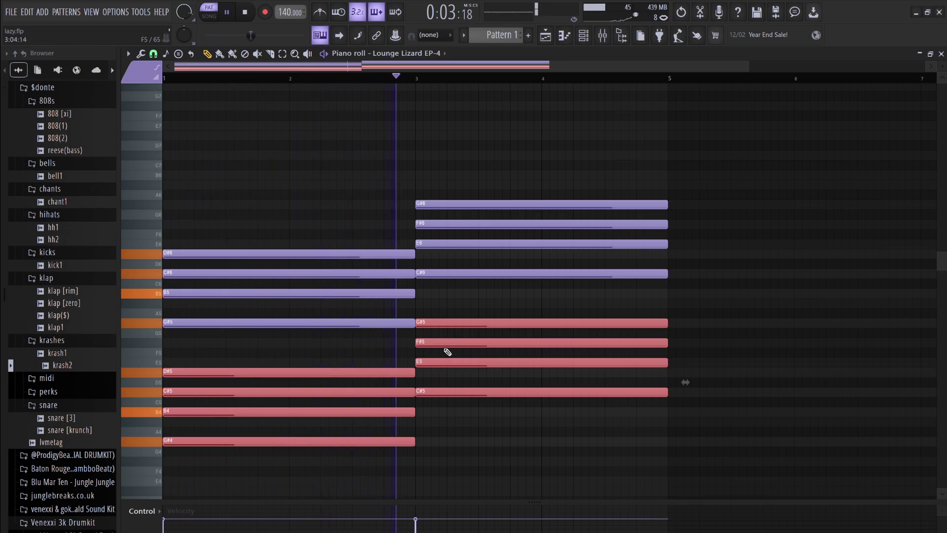
{"action": "key", "text": "space"}
{"action": "left_click_drag", "start_coordinate": [179, 165], "coordinate": [182, 155]}
{"action": "key", "text": "space"}
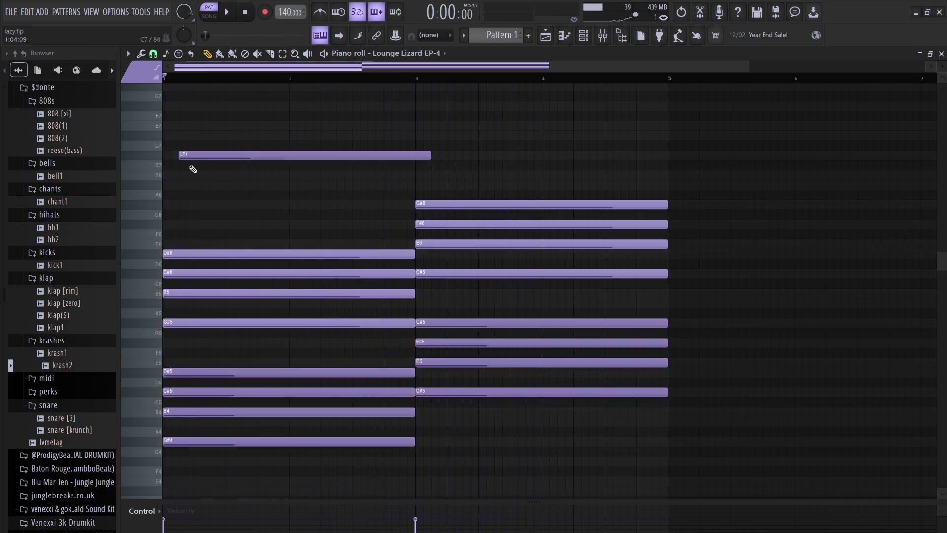
{"action": "right_click", "coordinate": [197, 156]}
{"action": "key", "text": "space"}
Paste the chord notes into the Sampler channel and clone that channel four times
{"action": "left_click", "coordinate": [585, 37]}
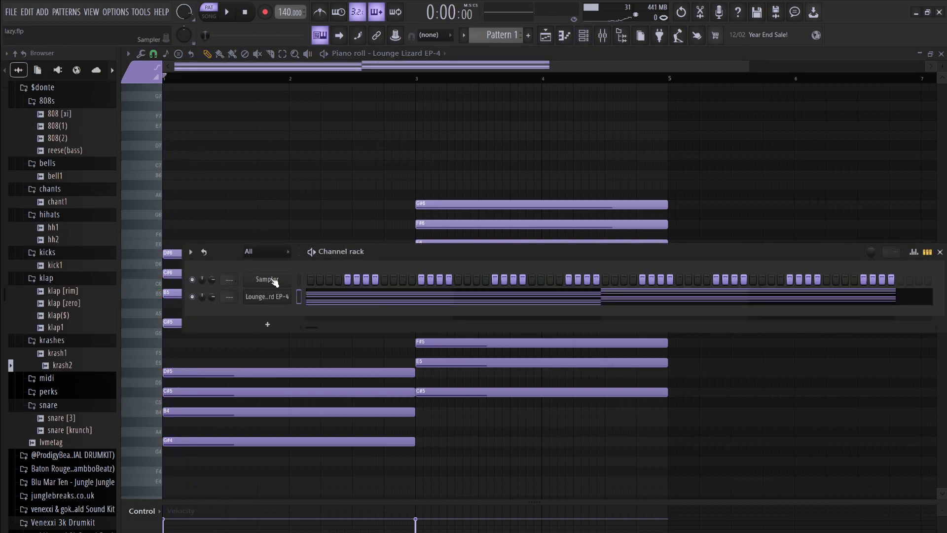
{"action": "key", "text": "ctrl+v"}
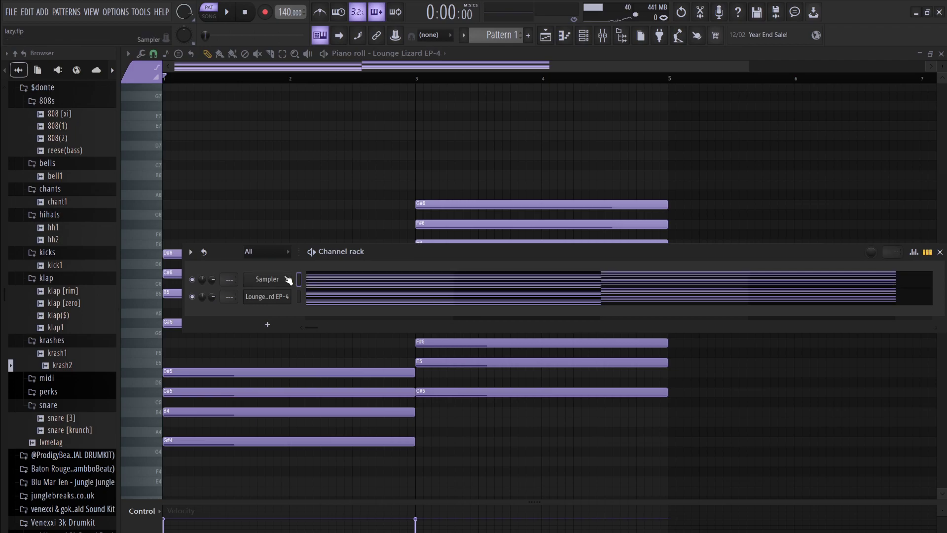
{"action": "key", "text": "alt+c"}
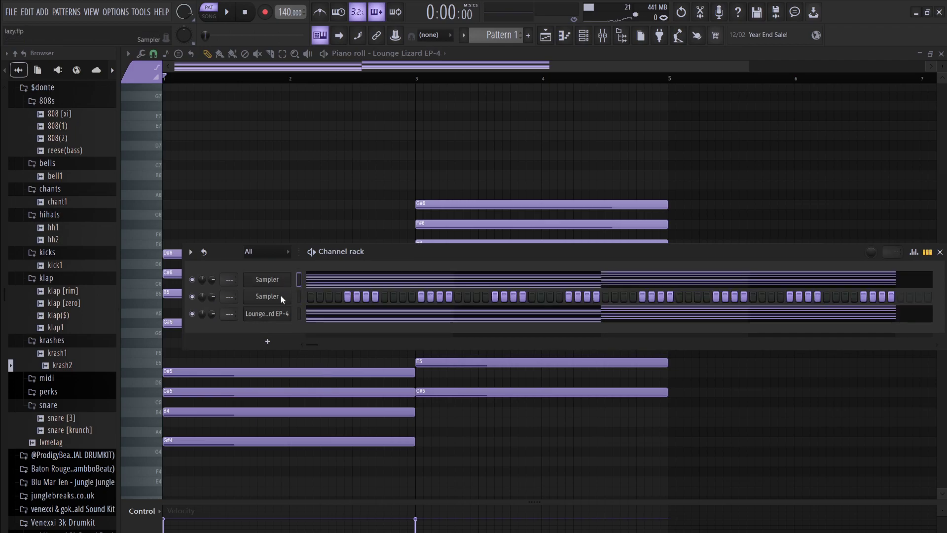
{"action": "left_click", "coordinate": [299, 296]}
{"action": "key", "text": "alt+c"}
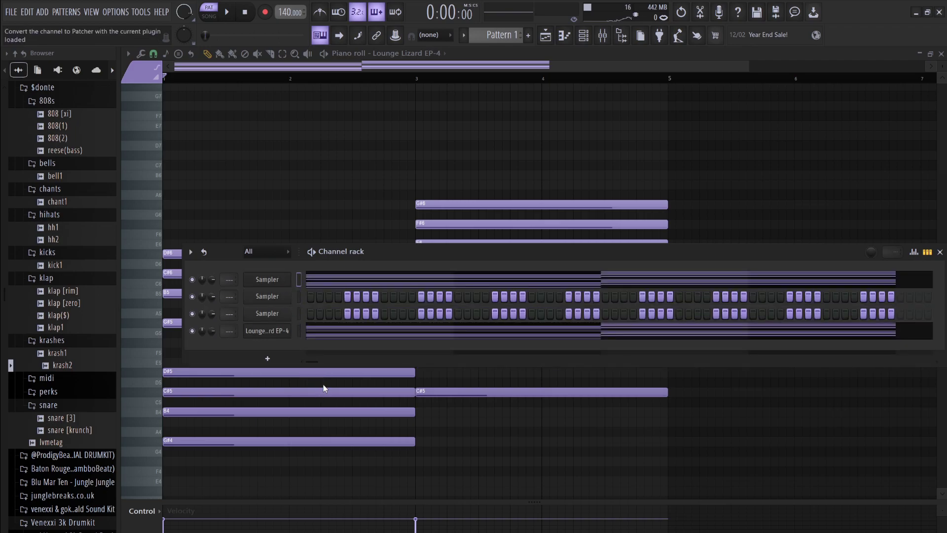
{"action": "key", "text": "alt+c"}
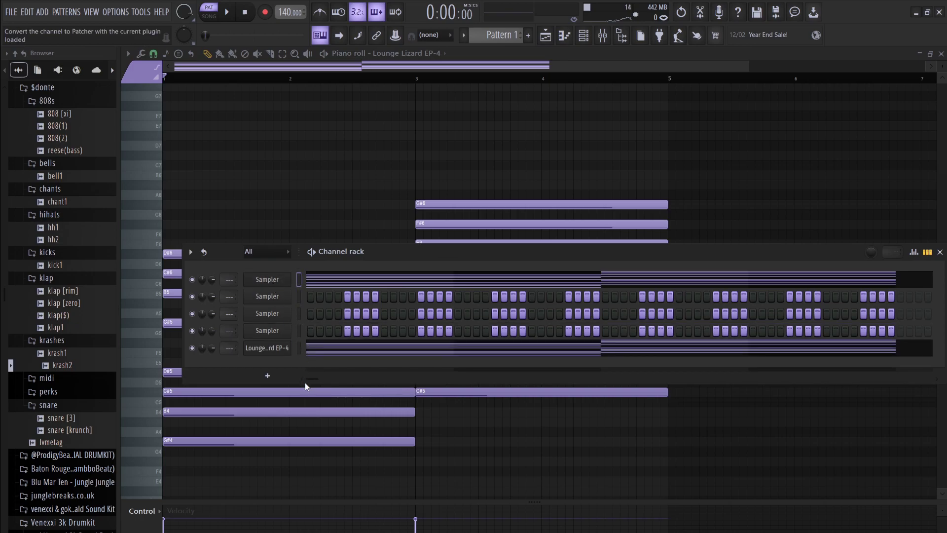
{"action": "key", "text": "alt+c"}
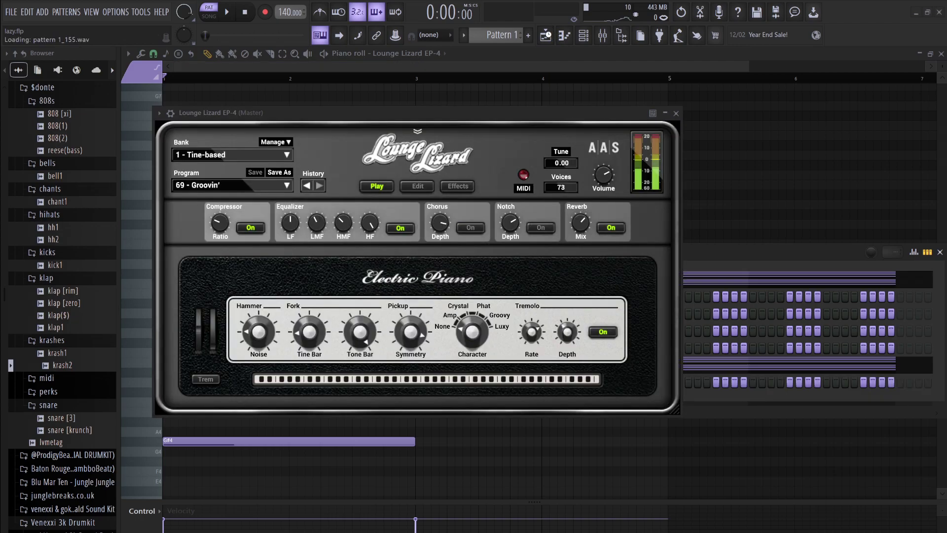
Place the rendered Pattern 1 audio clip at the start of the playlist and set its declicking mode to Generic (bleeding)
{"action": "left_click", "coordinate": [546, 35]}
{"action": "left_click_drag", "start_coordinate": [297, 174], "coordinate": [326, 225]}
{"action": "left_click_drag", "start_coordinate": [173, 102], "coordinate": [275, 109]}
{"action": "double_click", "coordinate": [289, 105]}
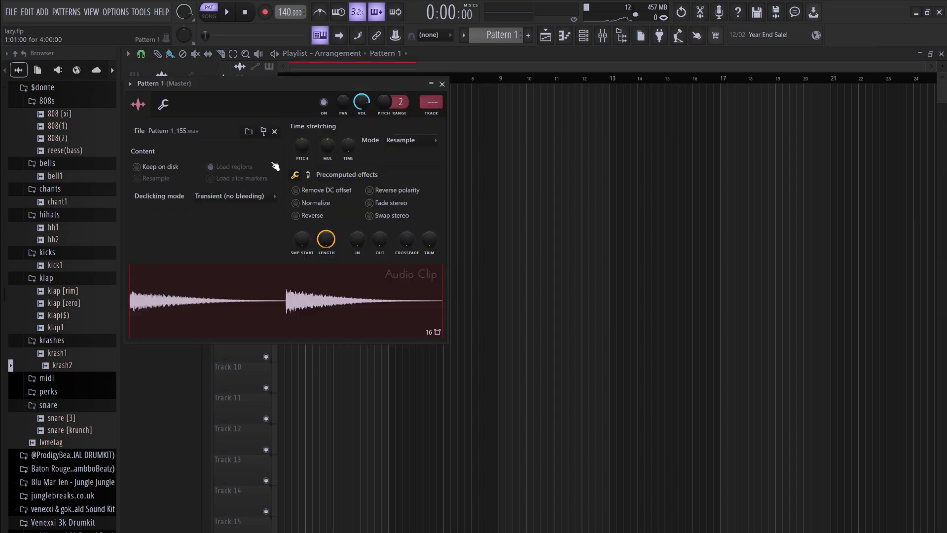
{"action": "left_click", "coordinate": [234, 236]}
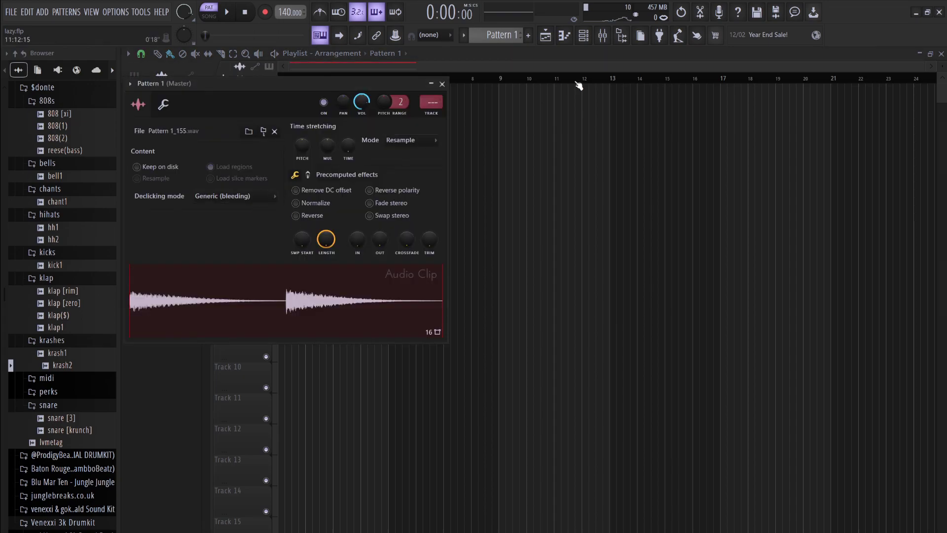
Cut the chord notes from the Lounge Lizard EP-4 channel and play the audio clip in song mode
{"action": "left_click", "coordinate": [583, 34]}
{"action": "scroll", "coordinate": [259, 252], "scroll_direction": "up", "scroll_amount": 1}
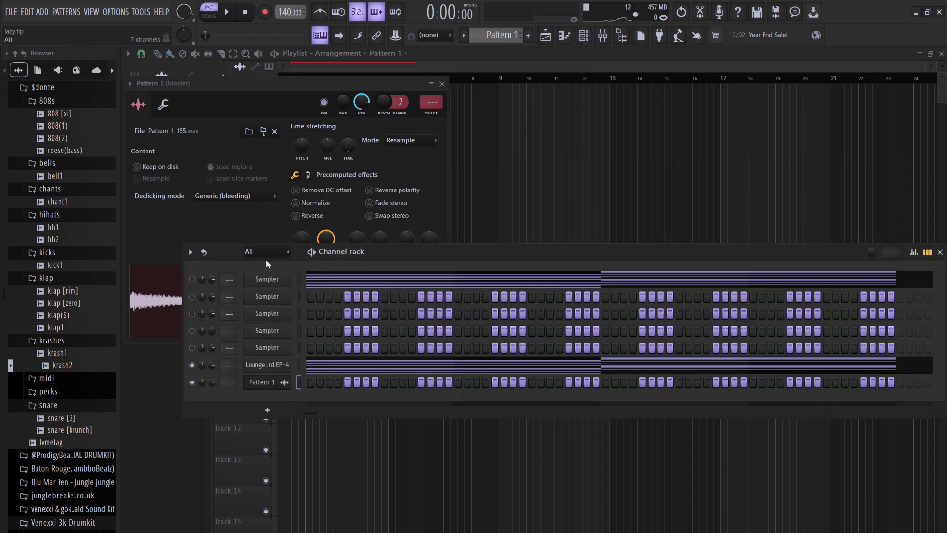
{"action": "key", "text": "space"}
{"action": "key", "text": "space"}
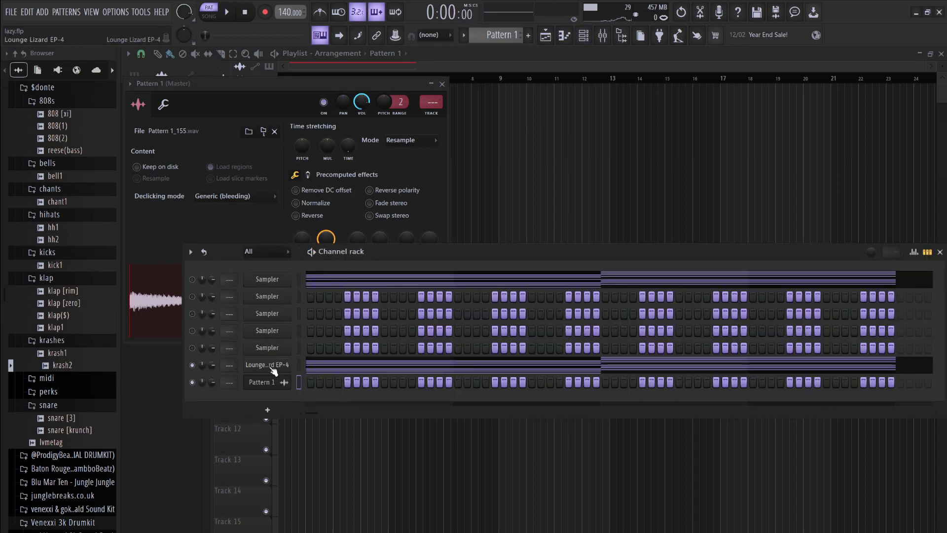
{"action": "key", "text": "ctrl+x"}
{"action": "key", "text": "space"}
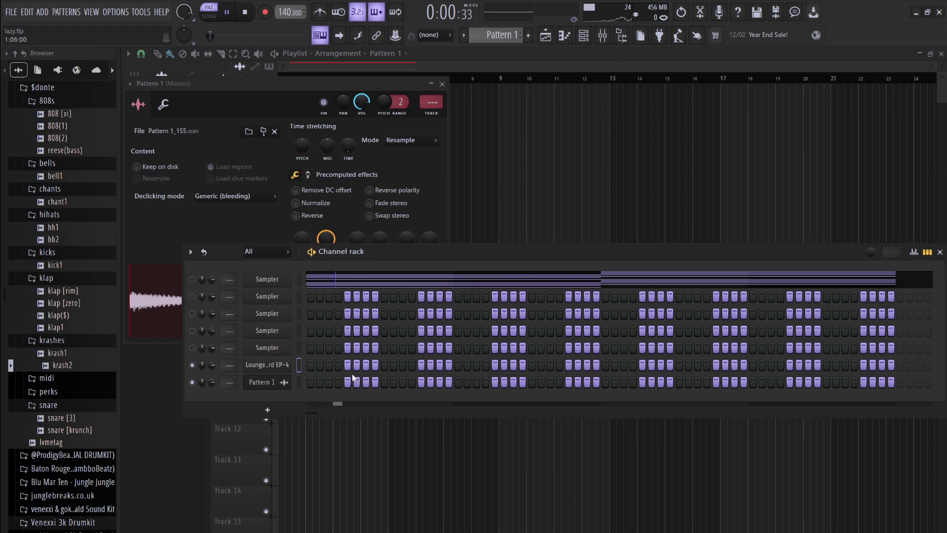
{"action": "left_click", "coordinate": [209, 16]}
{"action": "key", "text": "space"}
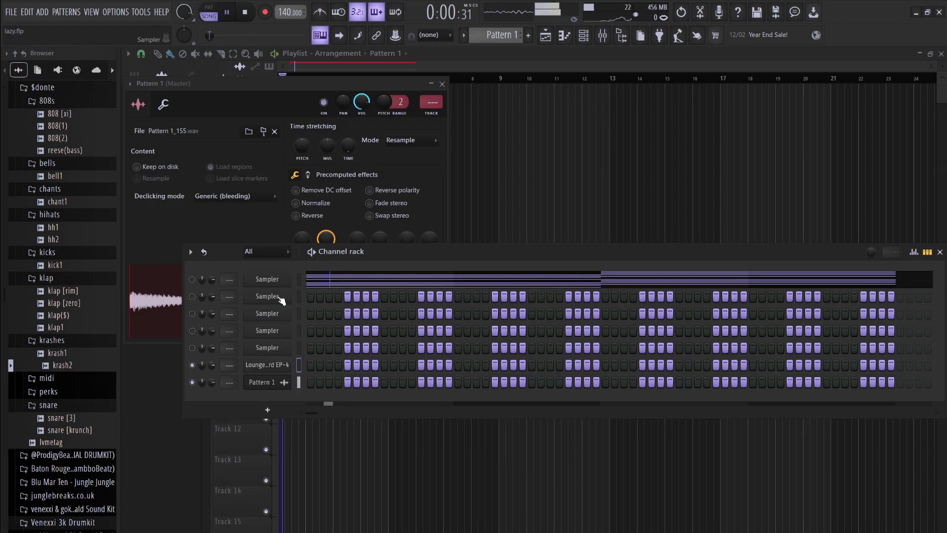
Open Lounge Lizard EP-4, switch to the 2 - Reed-based bank and audition its programs up to 6 - Warm 2
{"action": "left_click", "coordinate": [278, 365]}
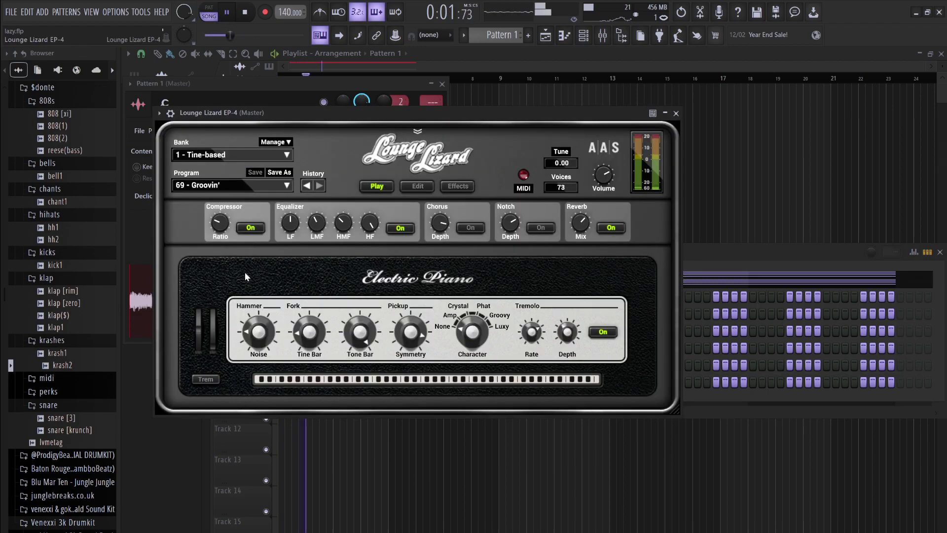
{"action": "left_click", "coordinate": [278, 186]}
{"action": "left_click", "coordinate": [236, 157]}
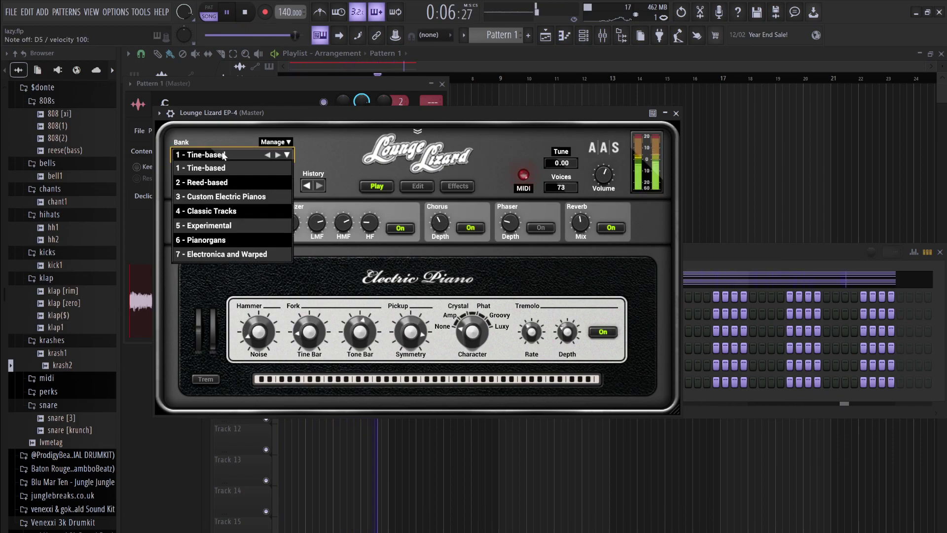
{"action": "left_click", "coordinate": [225, 182]}
{"action": "left_click", "coordinate": [278, 186]}
{"action": "left_click", "coordinate": [278, 186]}
{"action": "left_click", "coordinate": [278, 185]}
{"action": "left_click", "coordinate": [278, 185]}
{"action": "left_click", "coordinate": [278, 186]}
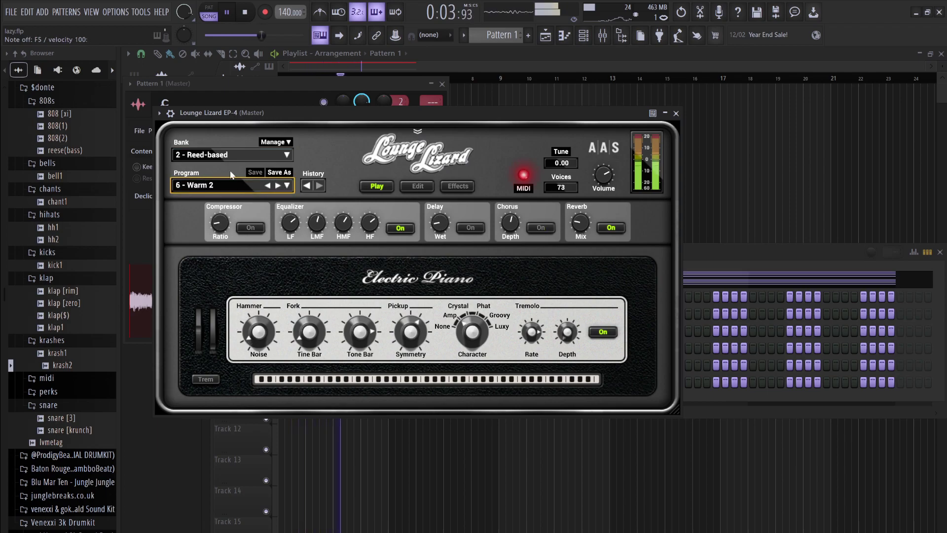
Switch to the 3 - Custom Electric Pianos bank and audition its programs up to 14 - Inspiration
{"action": "left_click", "coordinate": [219, 155]}
{"action": "left_click", "coordinate": [226, 199]}
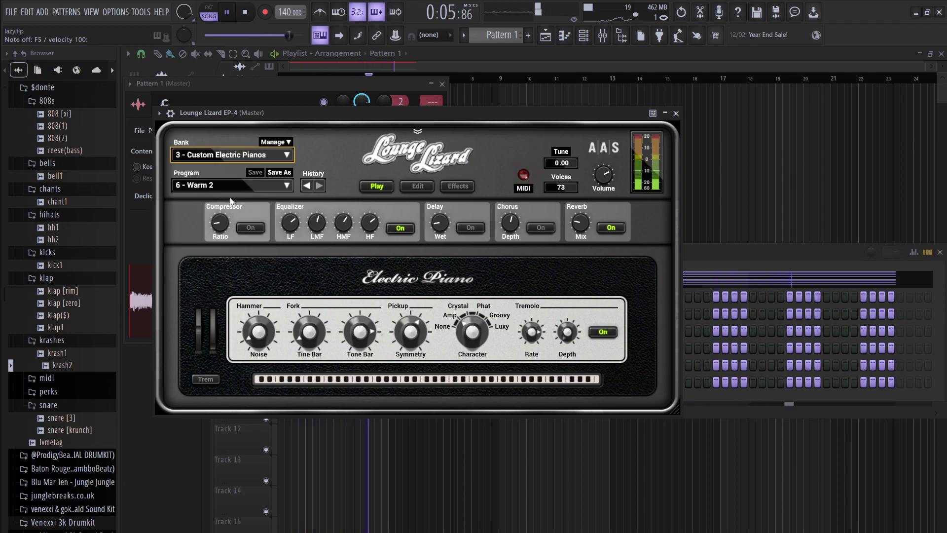
{"action": "left_click", "coordinate": [279, 185]}
{"action": "left_click", "coordinate": [279, 185]}
{"action": "left_click", "coordinate": [279, 185]}
{"action": "left_click", "coordinate": [279, 185]}
{"action": "left_click", "coordinate": [280, 185]}
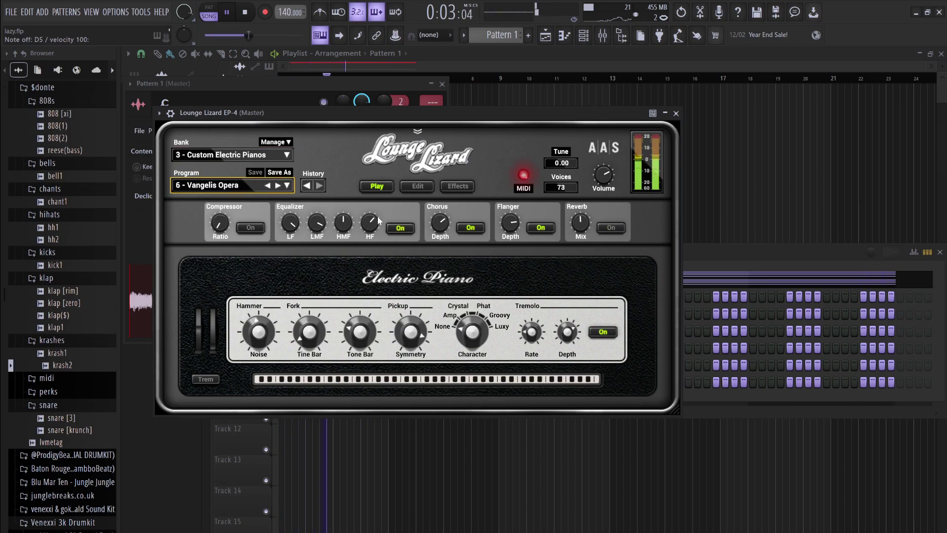
{"action": "left_click", "coordinate": [279, 186]}
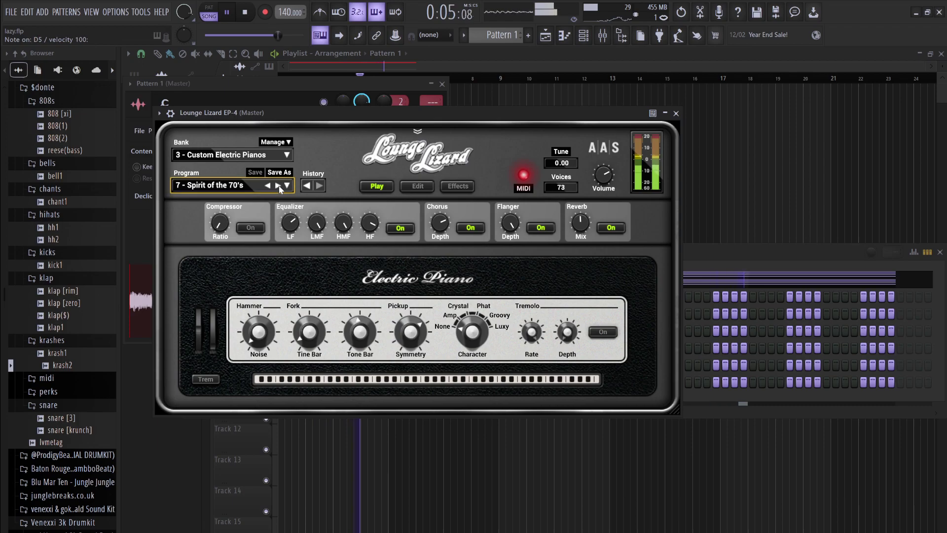
{"action": "left_click", "coordinate": [279, 186]}
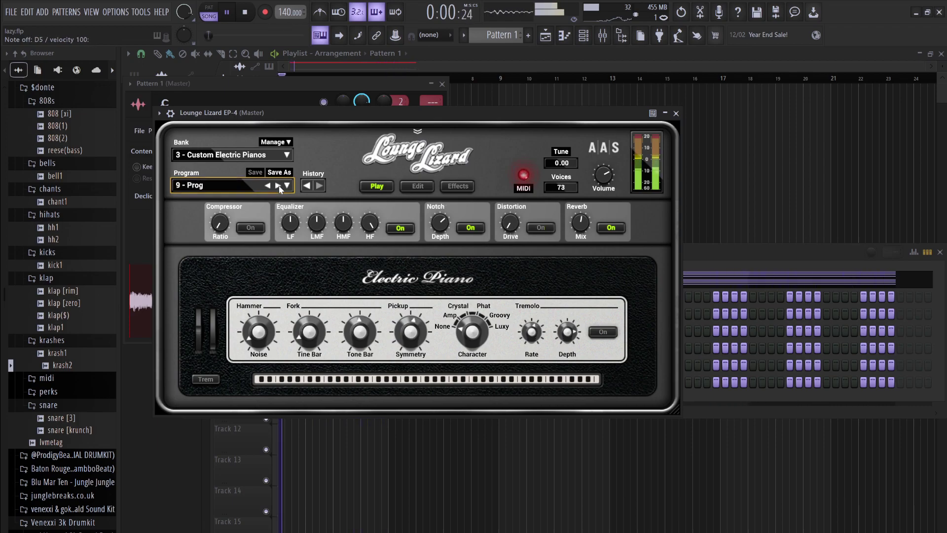
{"action": "left_click", "coordinate": [278, 185]}
{"action": "left_click", "coordinate": [278, 185]}
{"action": "left_click", "coordinate": [278, 185]}
{"action": "left_click", "coordinate": [278, 186]}
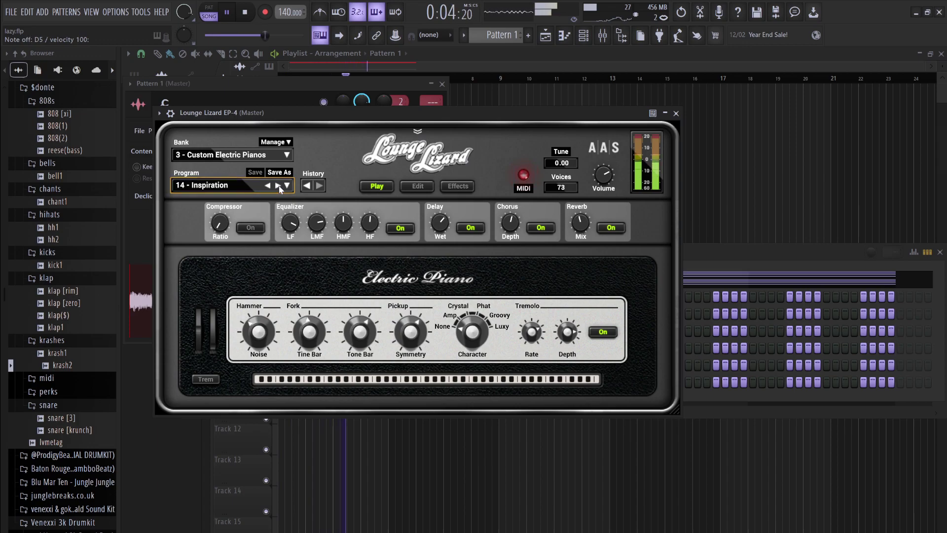
Load the program 5 - Lady from the 4 - Classic Tracks bank in Lounge Lizard EP-4
{"action": "left_click", "coordinate": [221, 154]}
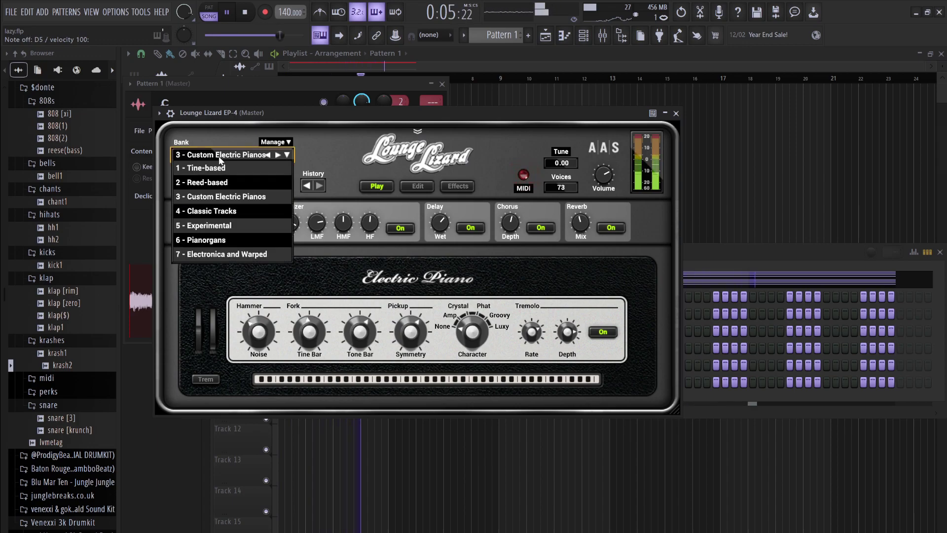
{"action": "left_click", "coordinate": [220, 211]}
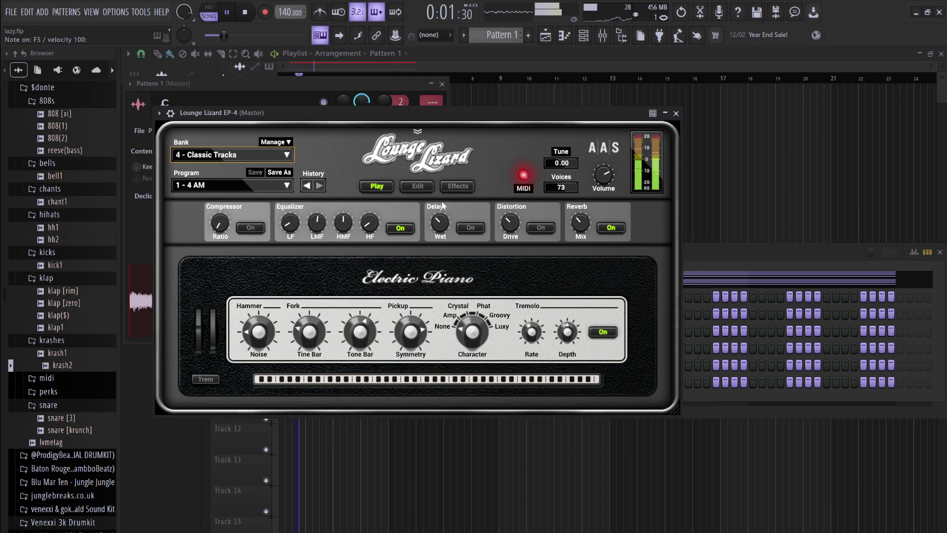
{"action": "left_click", "coordinate": [279, 186]}
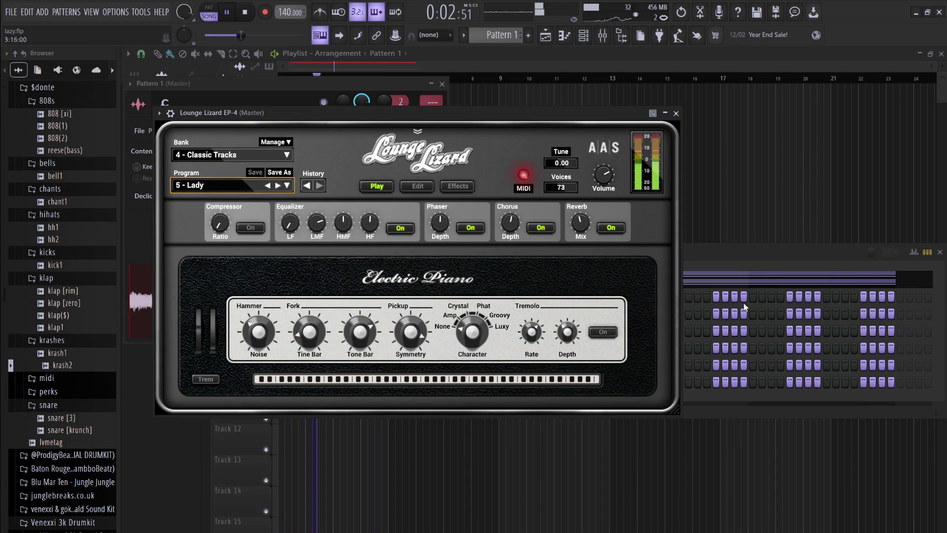
In the Lounge Lizard EP-4 piano roll, add a C#6 note at the start of bar 1 and shorten it to half a bar
{"action": "left_click", "coordinate": [720, 266]}
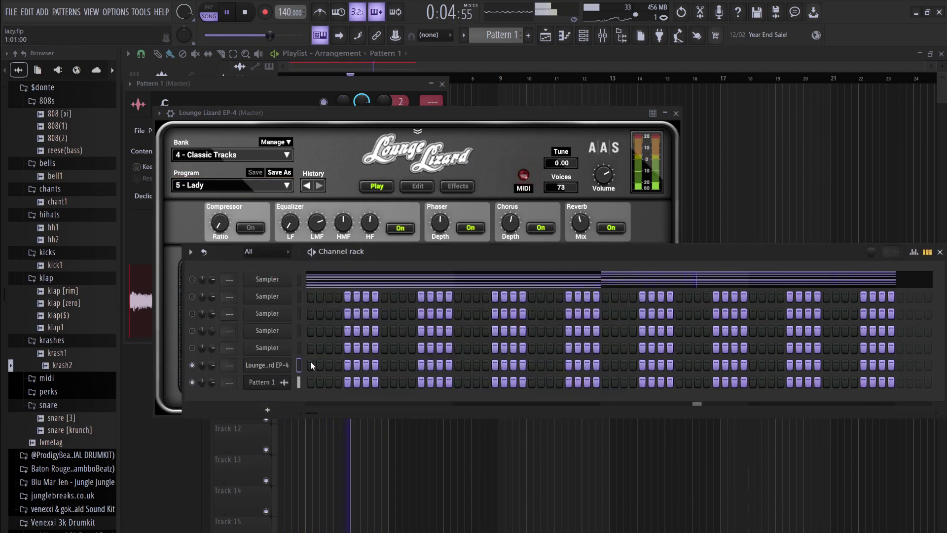
{"action": "key", "text": "F7"}
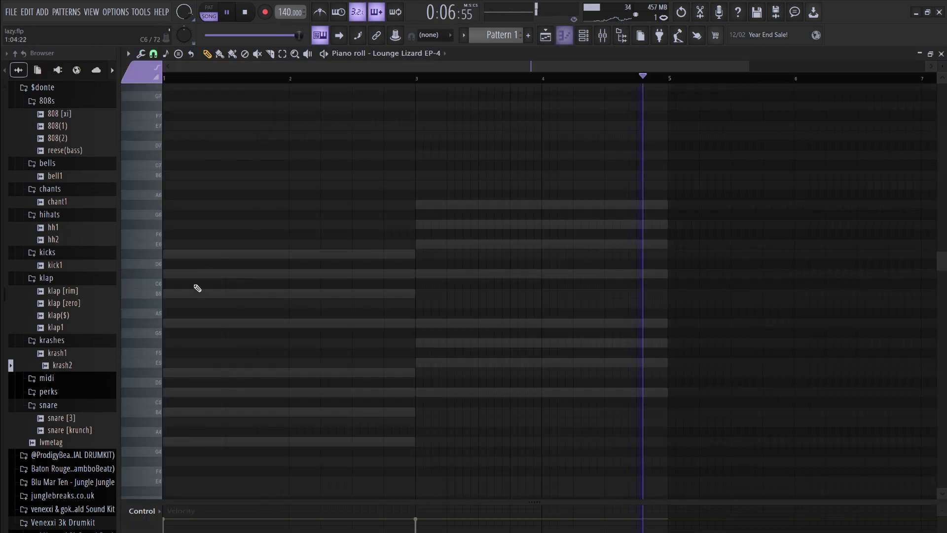
{"action": "left_click", "coordinate": [207, 273]}
{"action": "key", "text": "space"}
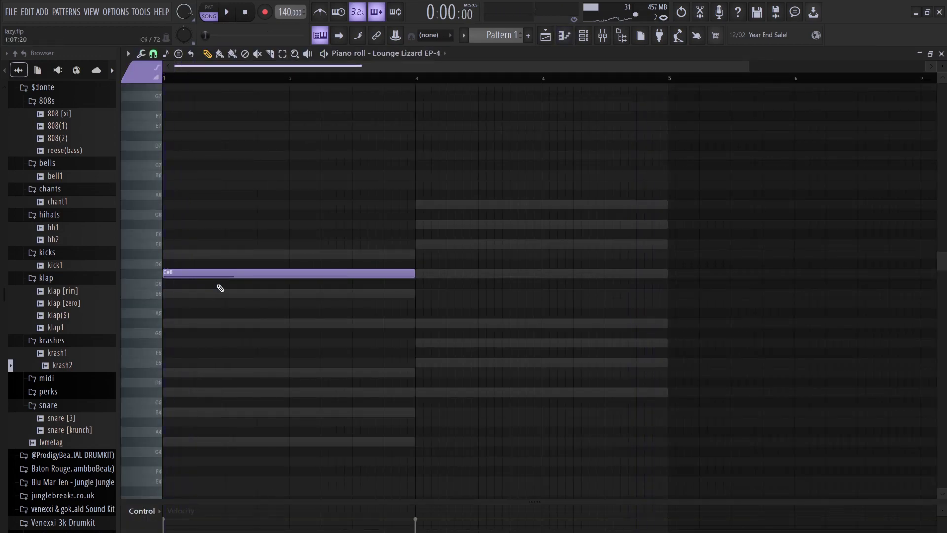
{"action": "left_click_drag", "start_coordinate": [206, 254], "coordinate": [197, 228]}
{"action": "scroll", "coordinate": [197, 228], "scroll_direction": "up", "scroll_amount": 6}
{"action": "key", "text": "space"}
{"action": "key", "text": "space"}
{"action": "left_click_drag", "start_coordinate": [414, 276], "coordinate": [226, 275]}
{"action": "key", "text": "space"}
{"action": "key", "text": "space"}
{"action": "key", "text": "space"}
{"action": "key", "text": "space"}
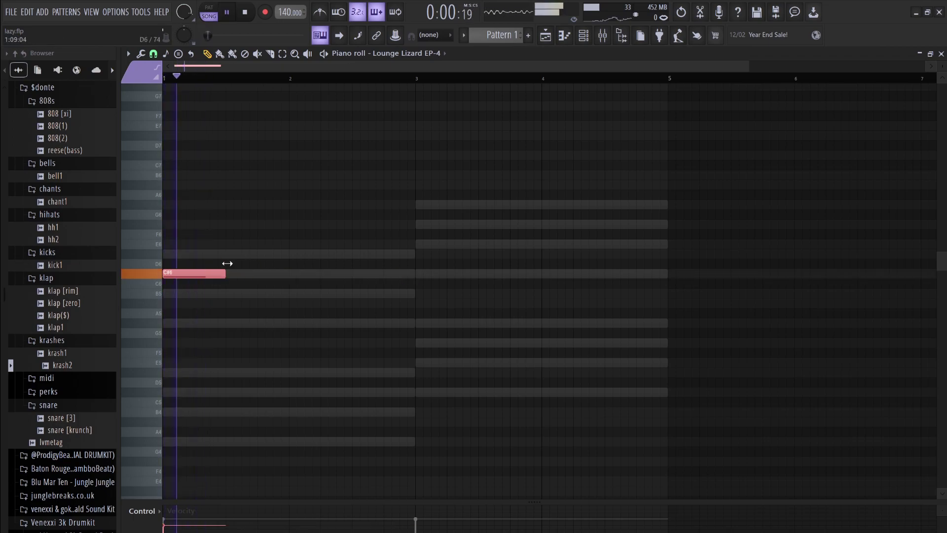
Add half-bar melody notes in bar 1: B5 at step 7 and D#6 at step 13
{"action": "left_click", "coordinate": [213, 294]}
{"action": "key", "text": "space"}
{"action": "key", "text": "space"}
{"action": "key", "text": "space"}
{"action": "left_click", "coordinate": [246, 254]}
{"action": "left_click_drag", "start_coordinate": [246, 254], "coordinate": [273, 255]}
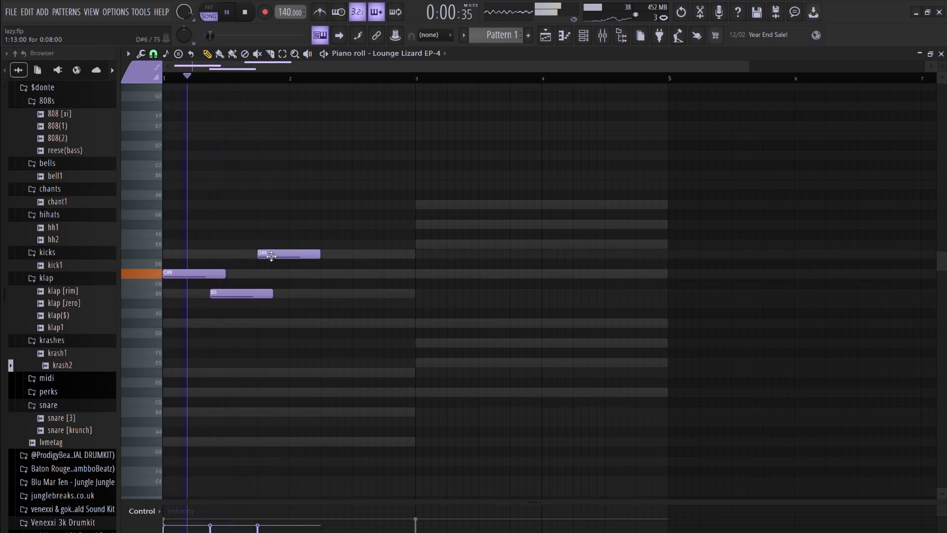
Add a half-bar G#5 melody note at the start of bar 2 and play back the phrase
{"action": "left_click", "coordinate": [310, 332]}
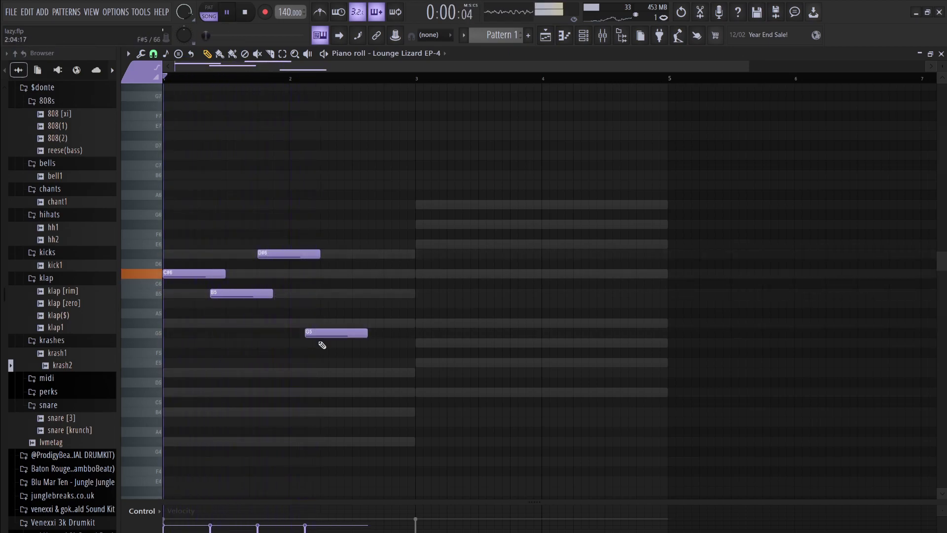
{"action": "right_click", "coordinate": [323, 336]}
{"action": "key", "text": "space"}
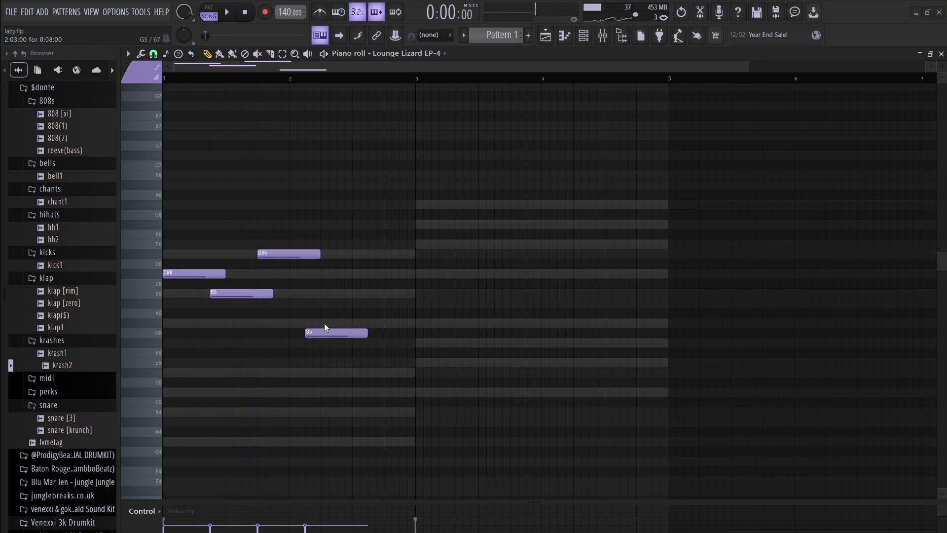
{"action": "key", "text": "space"}
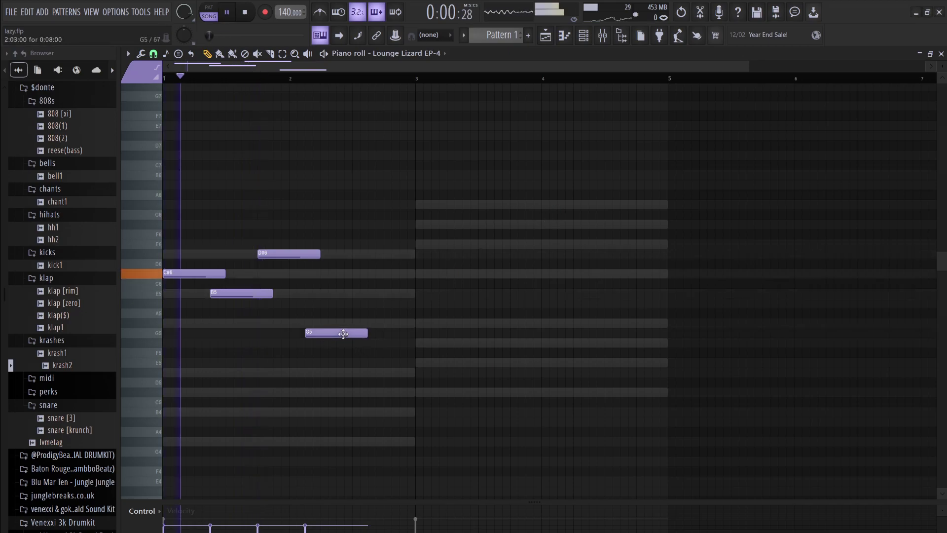
{"action": "left_click_drag", "start_coordinate": [345, 332], "coordinate": [345, 322]}
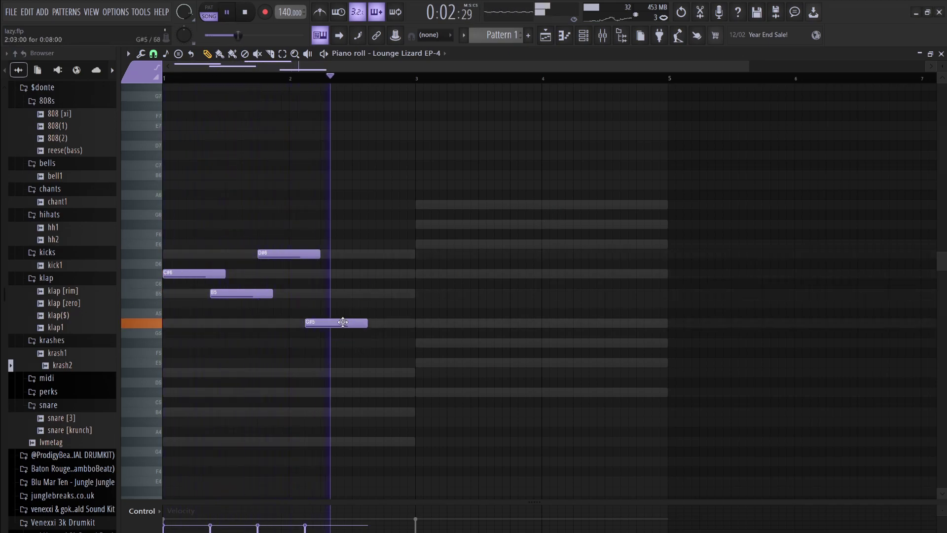
{"action": "left_click_drag", "start_coordinate": [342, 322], "coordinate": [326, 323]}
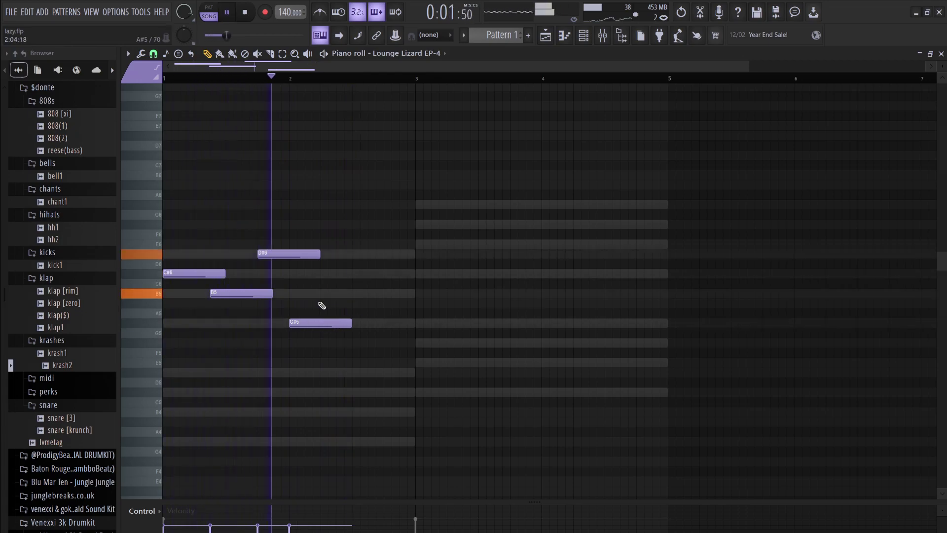
Add half-bar melody notes in bar 2: B5 at step 3, C#6 at step 5 and D#6 at step 7
{"action": "left_click", "coordinate": [317, 292]}
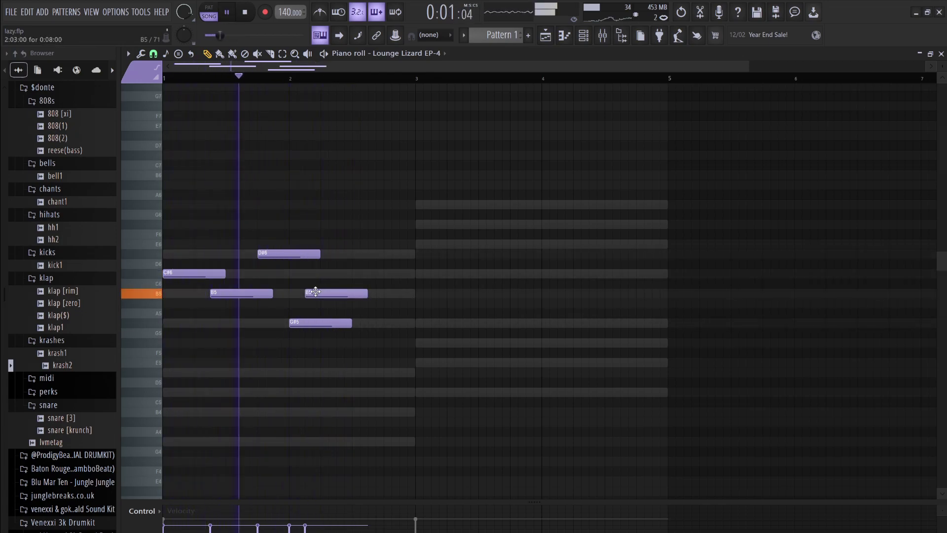
{"action": "left_click", "coordinate": [322, 263]}
{"action": "left_click", "coordinate": [338, 253]}
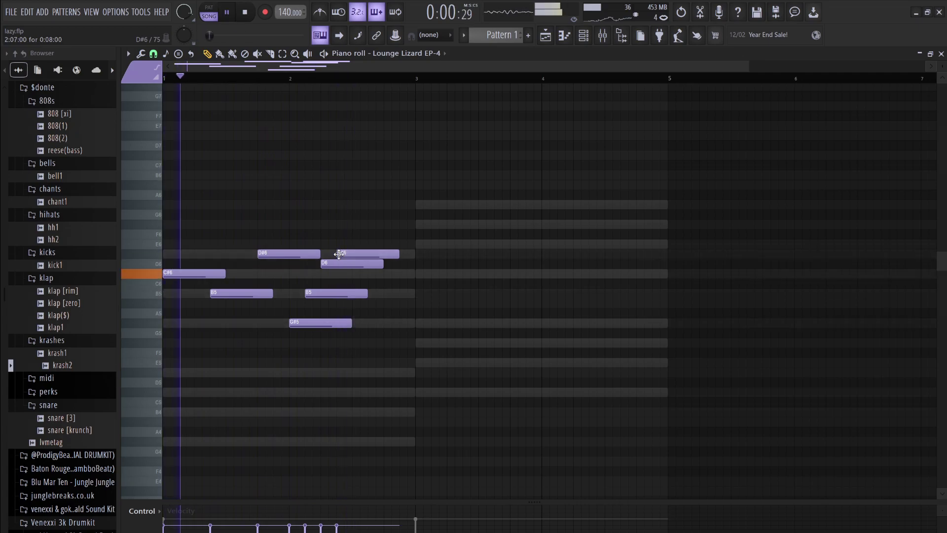
{"action": "left_click_drag", "start_coordinate": [336, 263], "coordinate": [336, 272]}
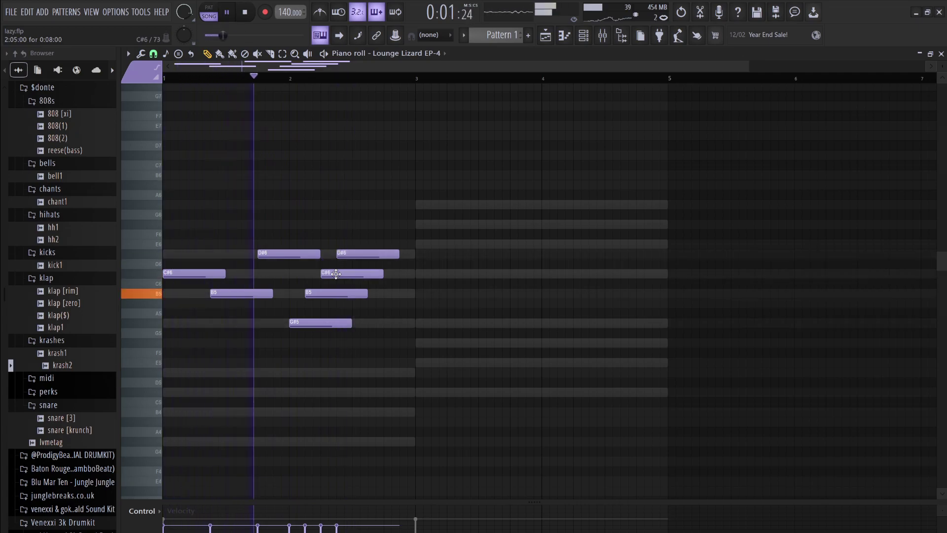
Add an F#5 melody note from step 11 to the end of bar 2
{"action": "left_click", "coordinate": [370, 243]}
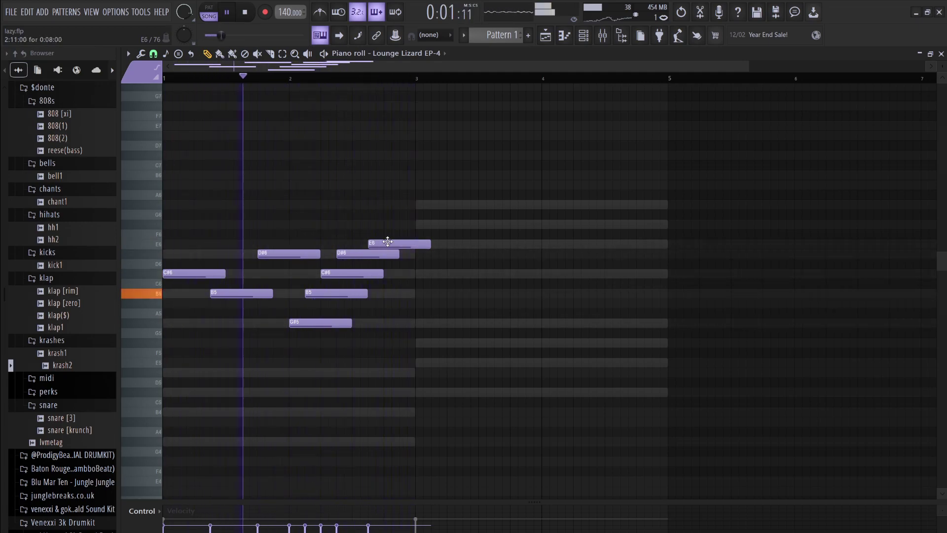
{"action": "left_click", "coordinate": [388, 242], "text": "ctrl"}
{"action": "key", "text": "ctrl+Down"}
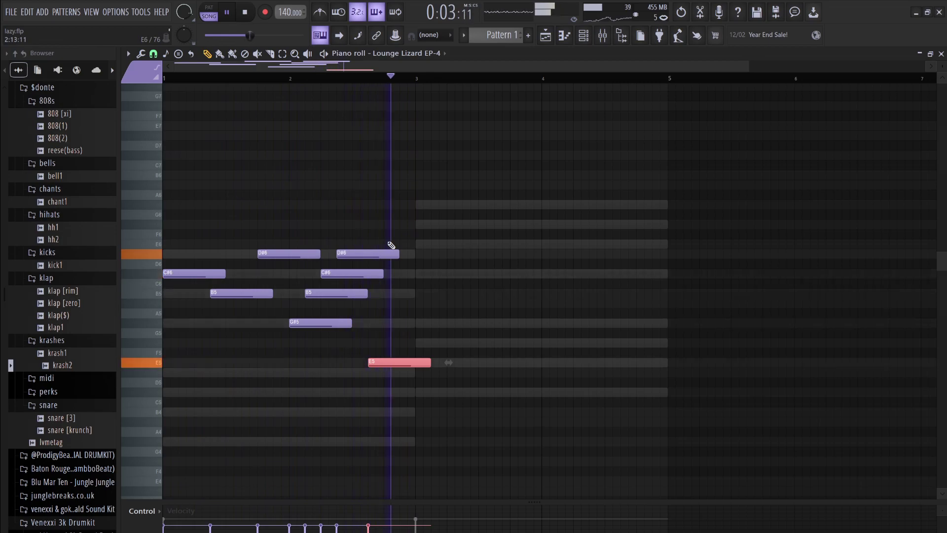
{"action": "left_click_drag", "start_coordinate": [403, 364], "coordinate": [416, 345]}
{"action": "key", "text": "space"}
Add one-step E5 notes at steps 14 and 16 of bar 2
{"action": "left_click", "coordinate": [392, 363]}
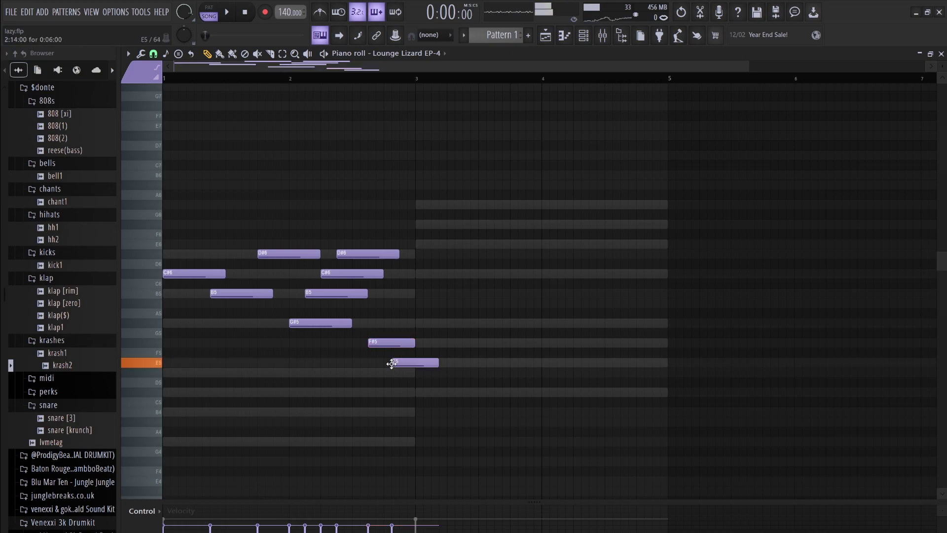
{"action": "right_click", "coordinate": [401, 362]}
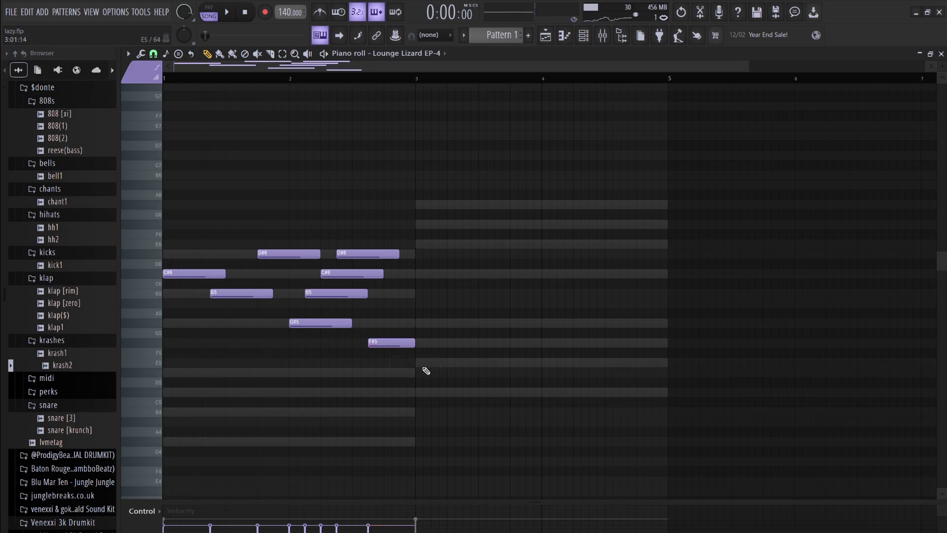
{"action": "left_click", "coordinate": [392, 362]}
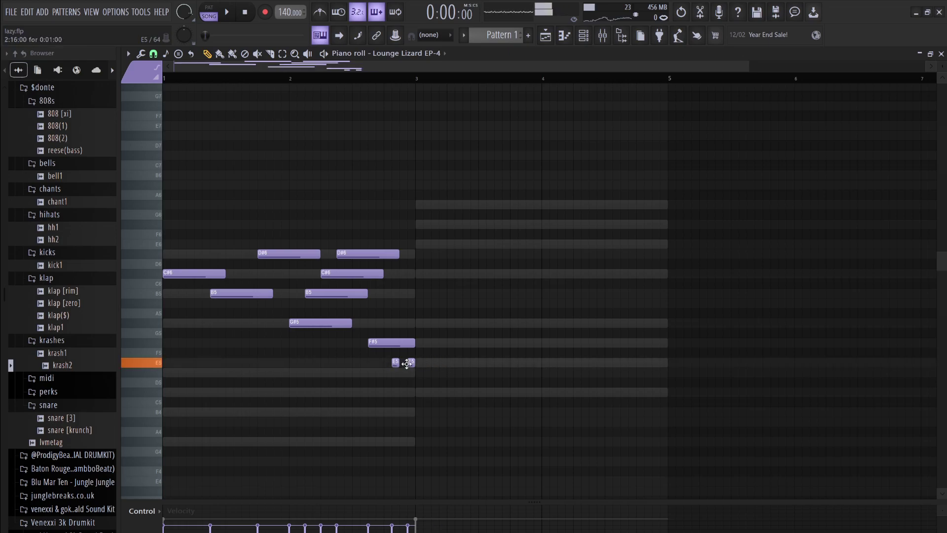
Duplicate the whole two-bar melody into bars 3 and 4, deselect the notes and play it back
{"action": "key", "text": "ctrl+a"}
{"action": "key", "text": "ctrl+b"}
{"action": "key", "text": "space"}
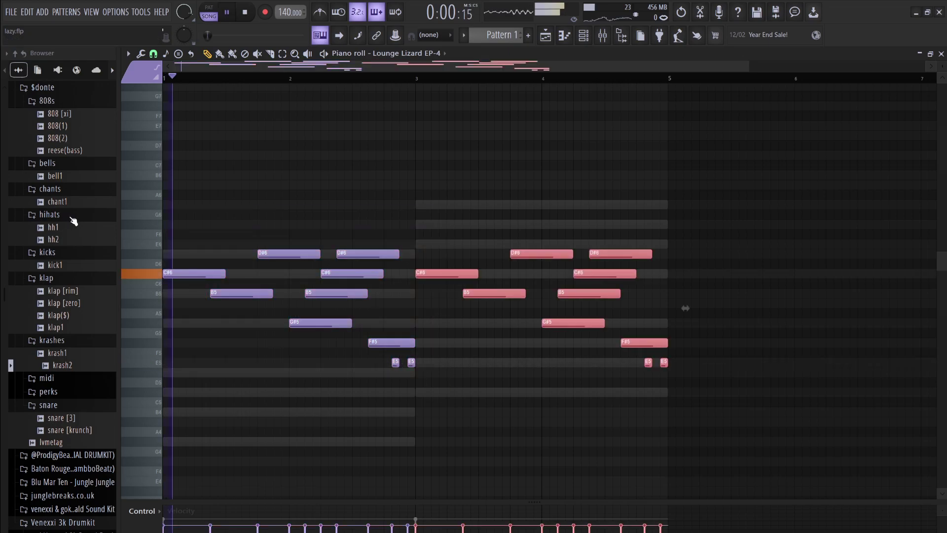
{"action": "key", "text": "ctrl+d"}
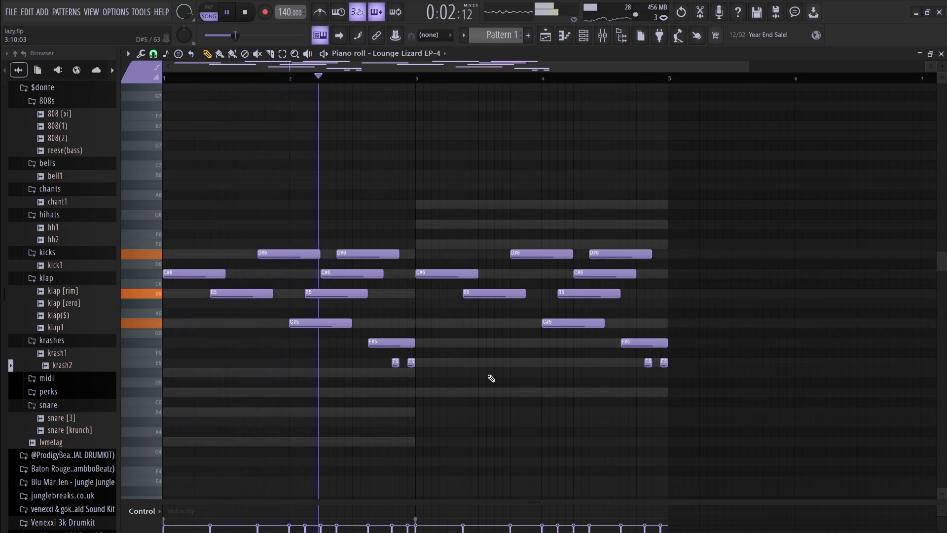
{"action": "key", "text": "space"}
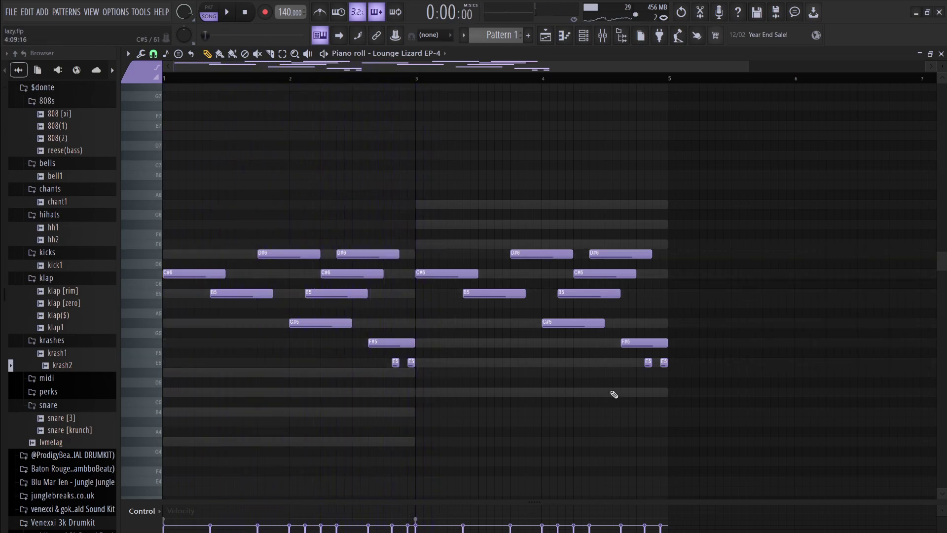
Delete the short E5 notes at the ends of bars 2 and 4 and play the melody
{"action": "left_click_drag", "start_coordinate": [695, 405], "coordinate": [374, 365]}
{"action": "key", "text": "Delete"}
{"action": "key", "text": "space"}
Paste the melody into the second Sampler channel, solo the Lounge Lizard EP-4 channel and stop playback
{"action": "left_click", "coordinate": [583, 34]}
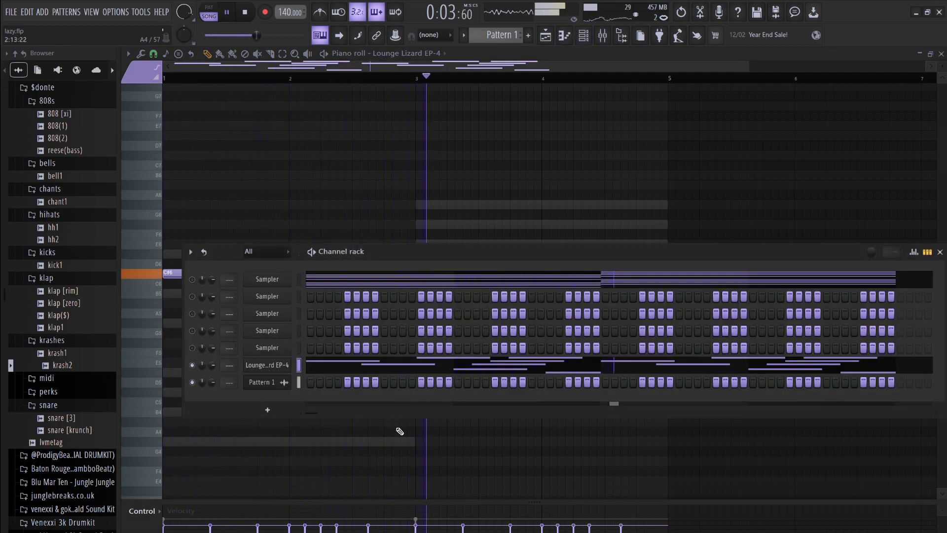
{"action": "key", "text": "F6"}
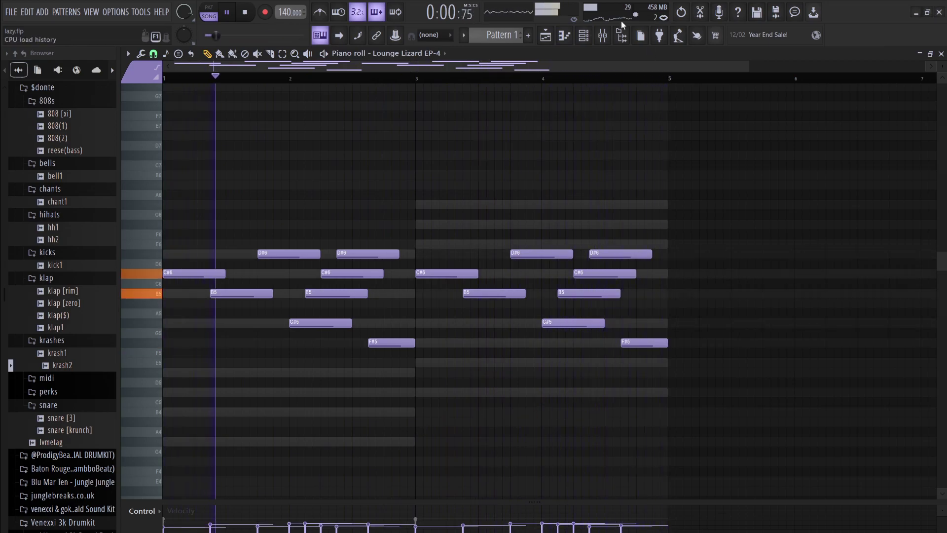
{"action": "left_click", "coordinate": [584, 36]}
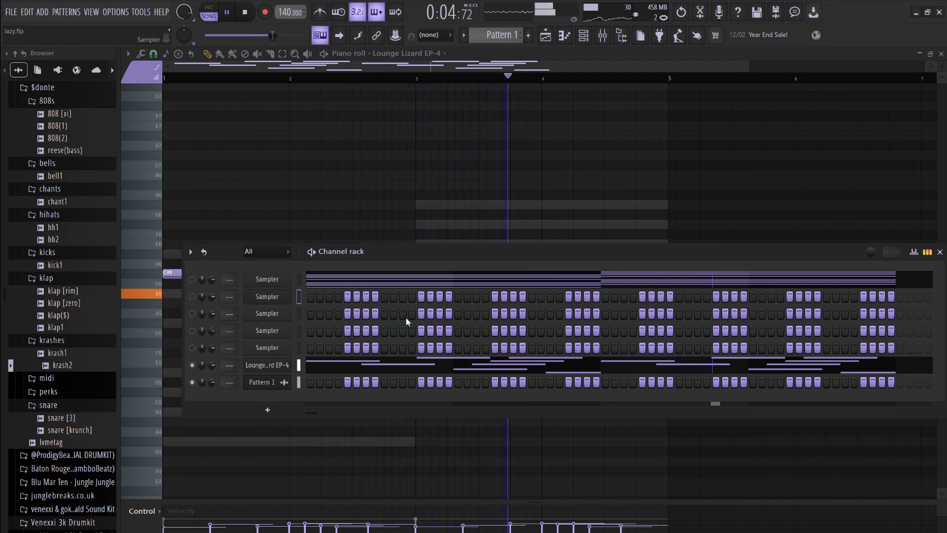
{"action": "key", "text": "ctrl+v"}
{"action": "left_click", "coordinate": [192, 365]}
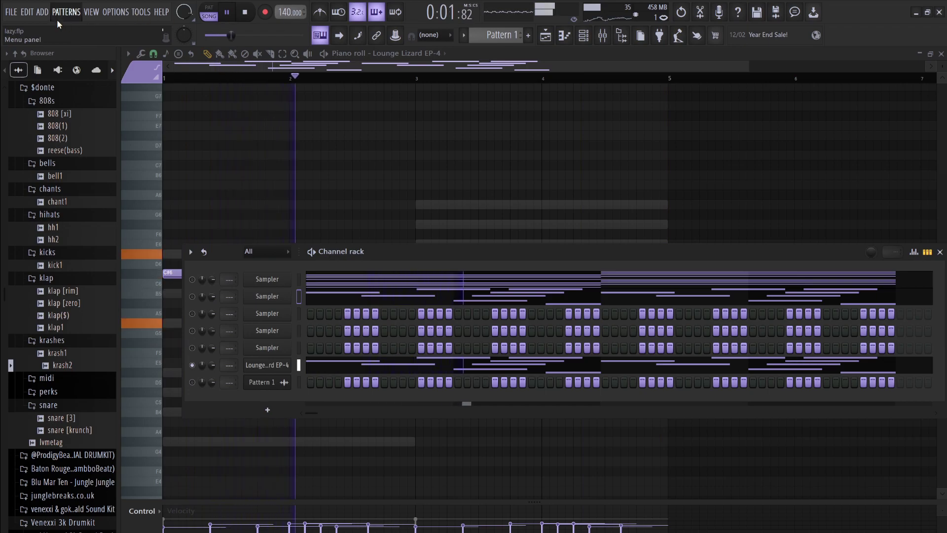
{"action": "key", "text": "space"}
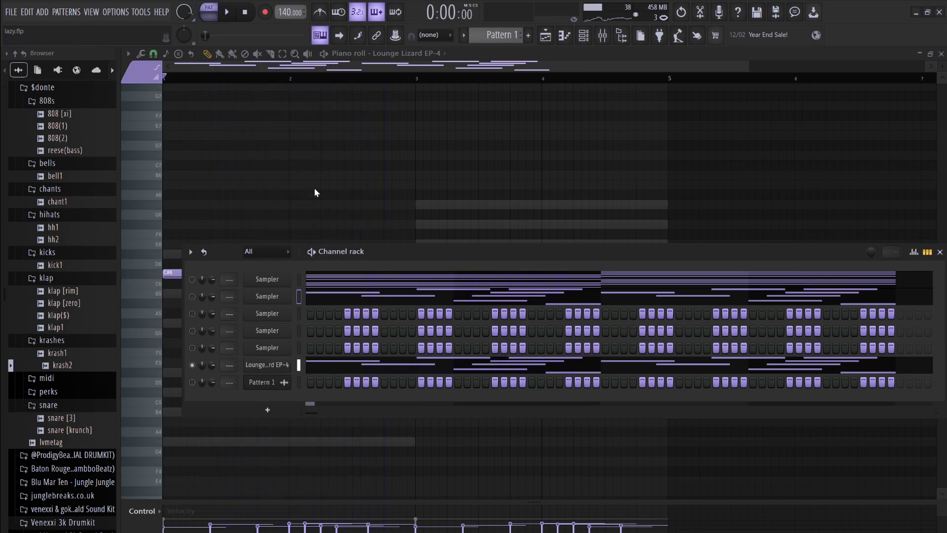
Place the rendered melody audio clip Pattern 1 #2 at the start of Track 2 in the playlist
{"action": "left_click", "coordinate": [545, 37]}
{"action": "left_click", "coordinate": [546, 35]}
{"action": "left_click_drag", "start_coordinate": [167, 116], "coordinate": [284, 125]}
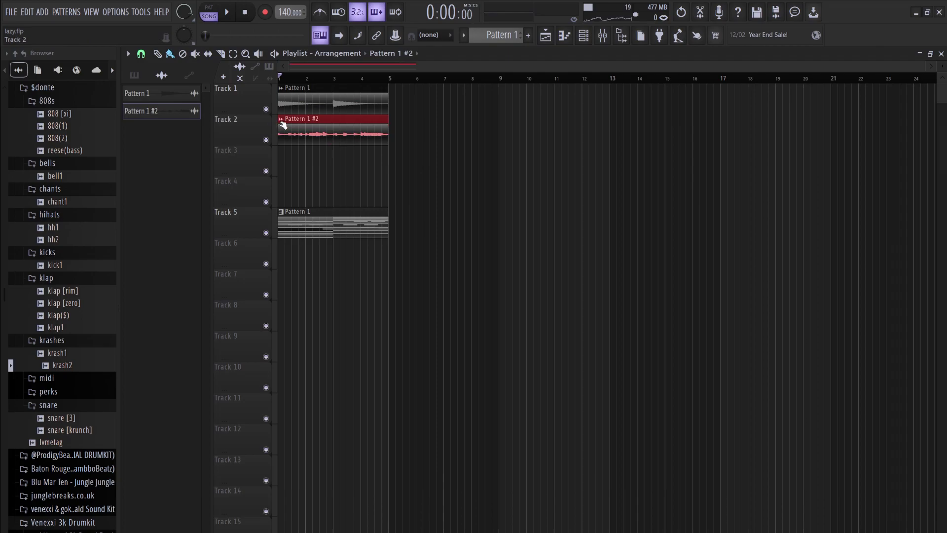
{"action": "double_click", "coordinate": [310, 131]}
{"action": "left_click", "coordinate": [241, 210]}
{"action": "left_click", "coordinate": [241, 253]}
{"action": "right_click", "coordinate": [529, 216]}
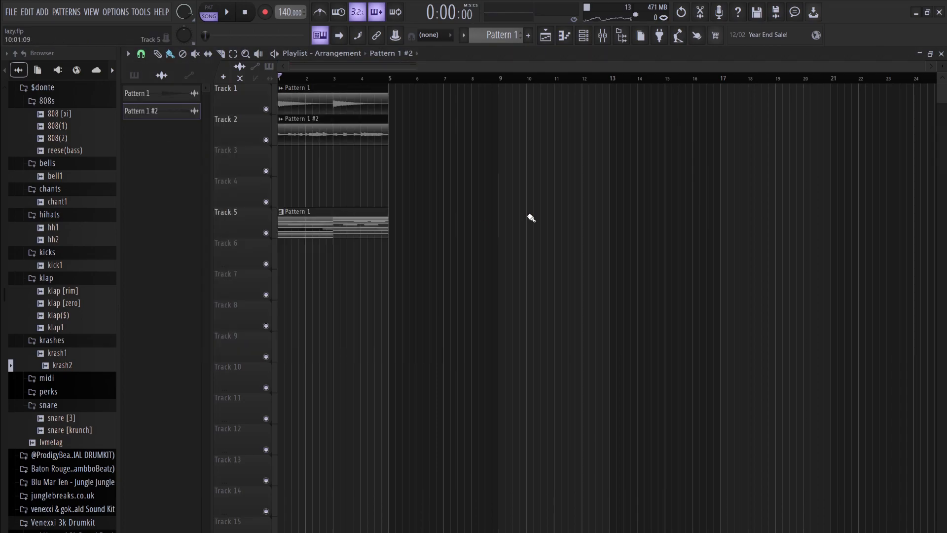
Show all channels in the channel rack and load the program 6 - Logical Song in Lounge Lizard EP-4
{"action": "left_click", "coordinate": [593, 38]}
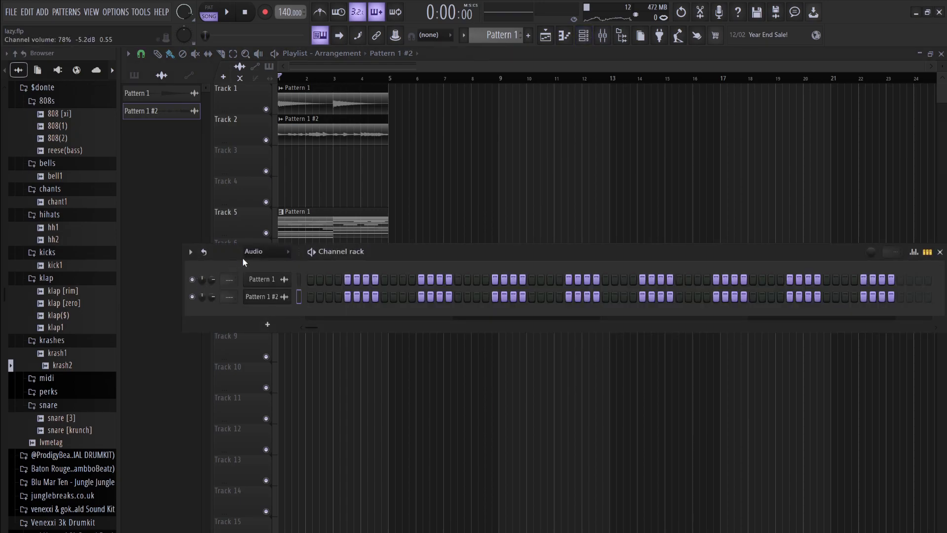
{"action": "left_click", "coordinate": [259, 262]}
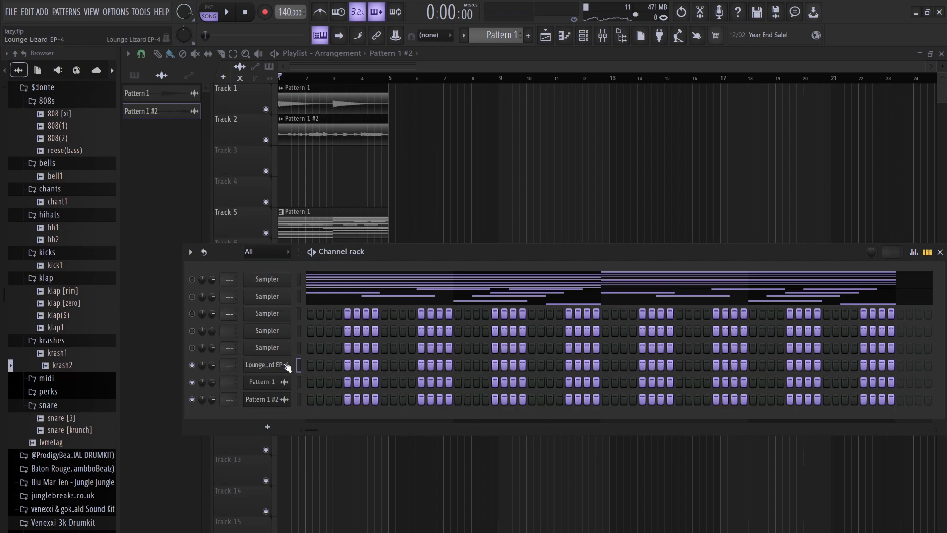
{"action": "left_click", "coordinate": [283, 365]}
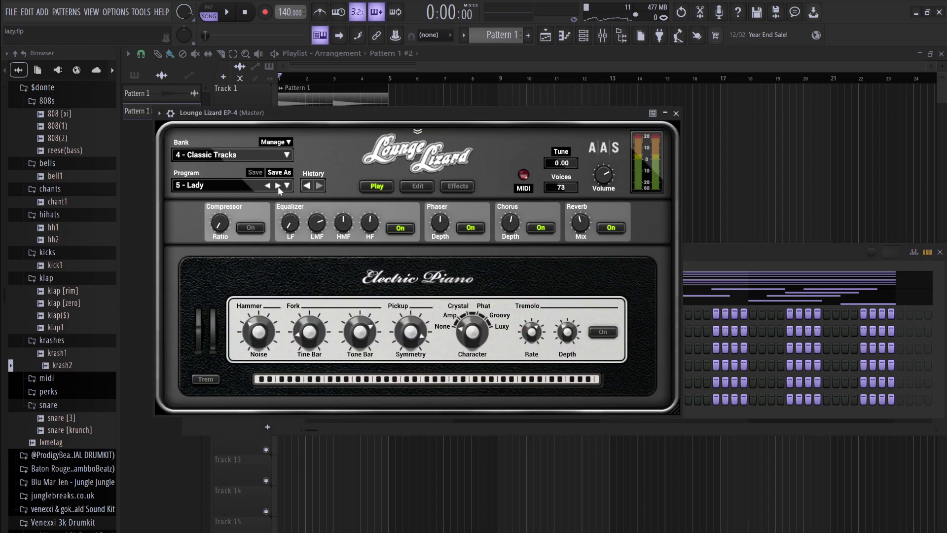
{"action": "left_click", "coordinate": [278, 186]}
{"action": "left_click", "coordinate": [277, 186]}
{"action": "left_click", "coordinate": [268, 185]}
{"action": "key", "text": "space"}
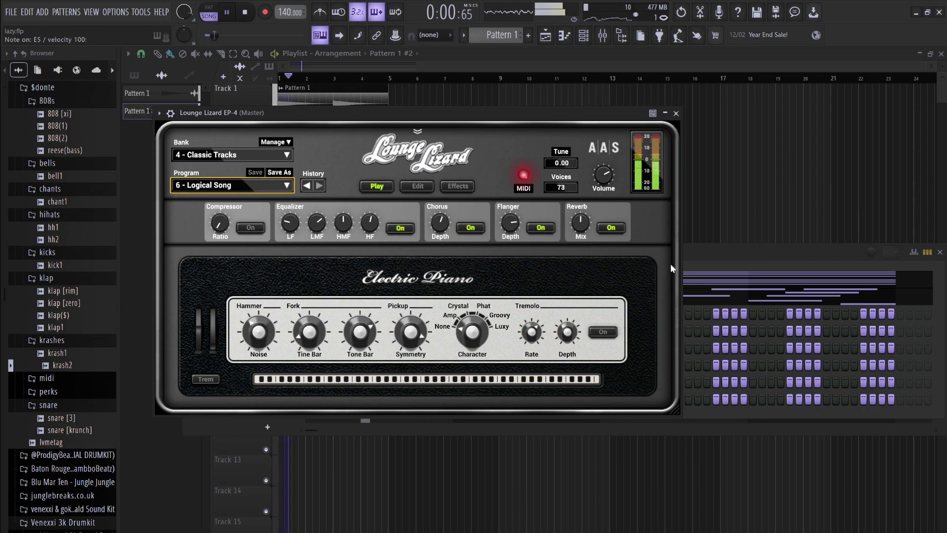
{"action": "left_click", "coordinate": [709, 252]}
{"action": "key", "text": "space"}
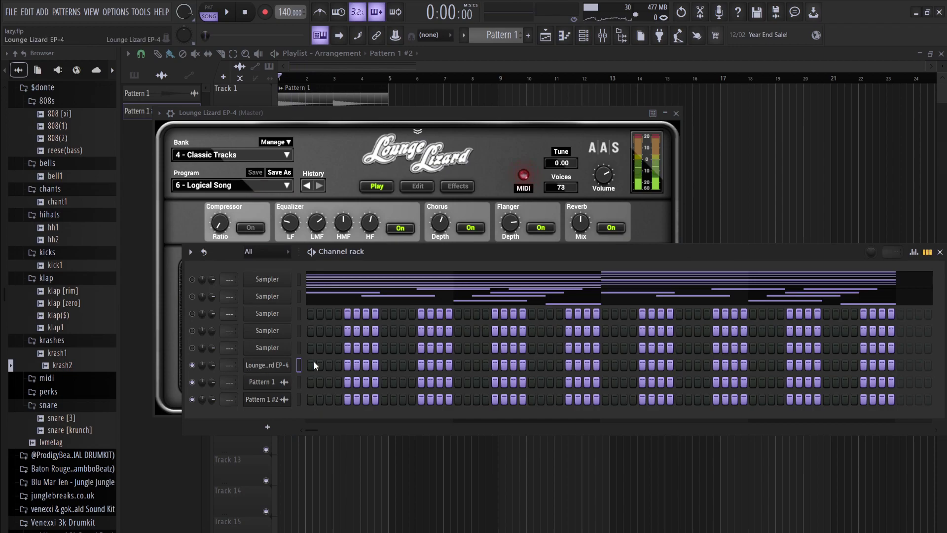
In the Lounge Lizard EP-4 piano roll, start a new part with B5 and G#5 notes together at the start of bar 1
{"action": "key", "text": "F7"}
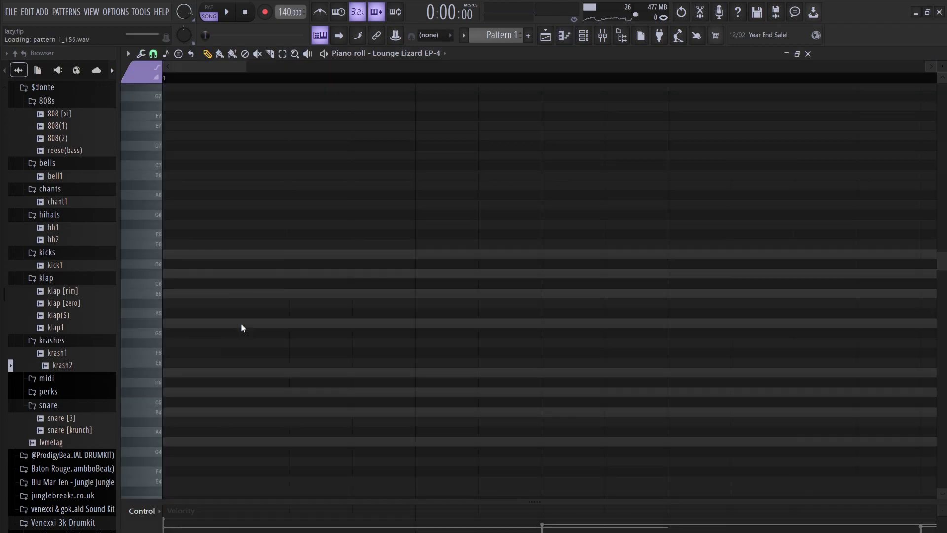
{"action": "left_click", "coordinate": [167, 293]}
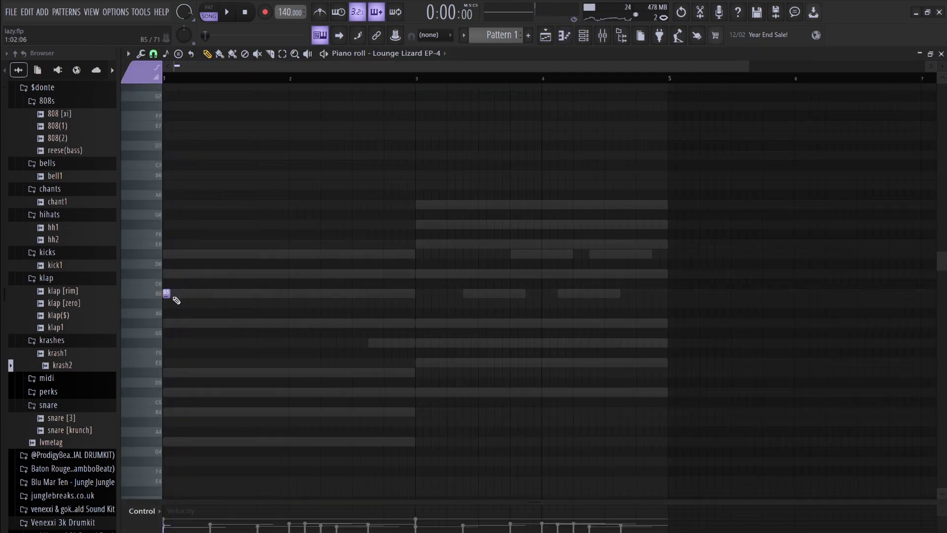
{"action": "left_click_drag", "start_coordinate": [170, 295], "coordinate": [220, 295]}
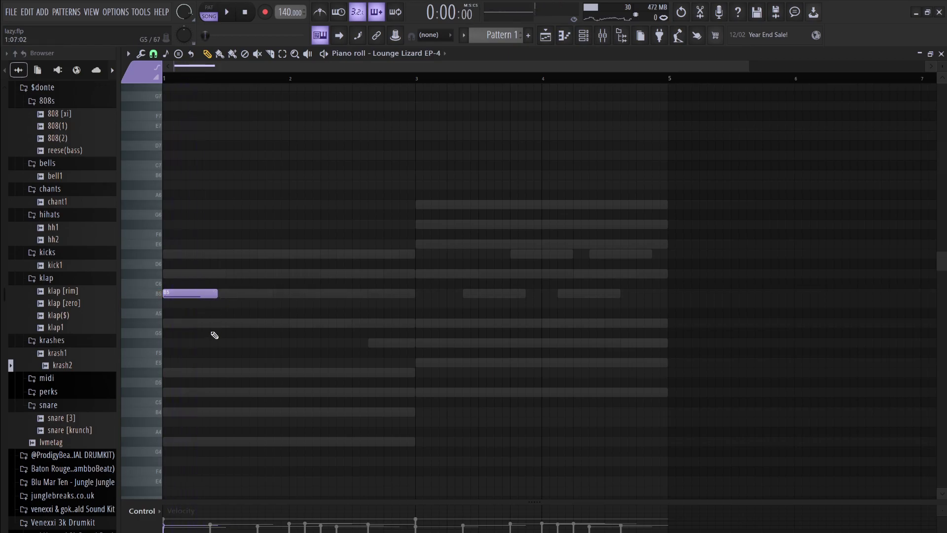
{"action": "left_click", "coordinate": [212, 323]}
{"action": "key", "text": "space"}
{"action": "key", "text": "space"}
Add a second six-step note pair, C#6 and E6, at step 7 of bar 1 and play it back
{"action": "left_click_drag", "start_coordinate": [215, 302], "coordinate": [240, 245]}
{"action": "key", "text": "space"}
{"action": "key", "text": "space"}
{"action": "key", "text": "space"}
{"action": "key", "text": "space"}
{"action": "left_click", "coordinate": [241, 253]}
{"action": "key", "text": "ctrl+z"}
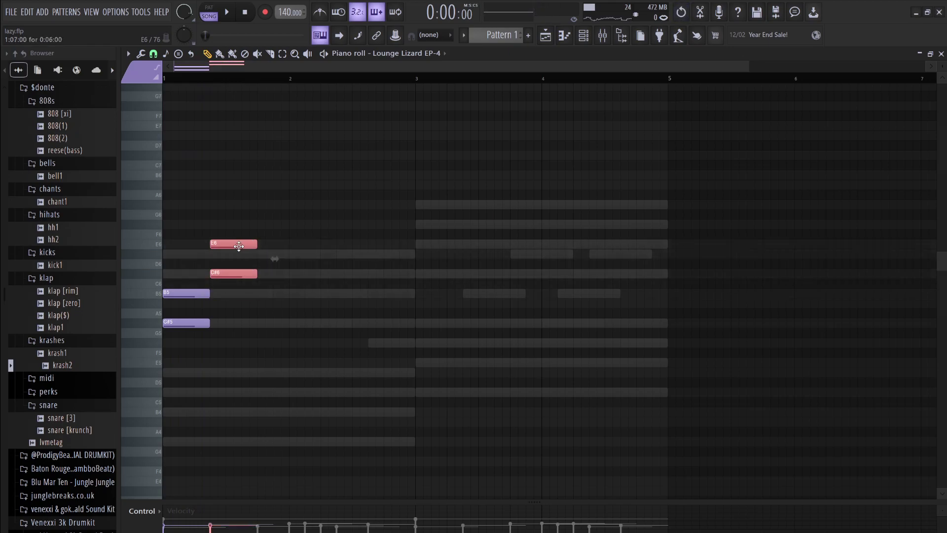
{"action": "key", "text": "space"}
{"action": "key", "text": "space"}
Lower the note pair at step 7 of bar 1 to B5 and D#6, checking the change in playback
{"action": "left_click_drag", "start_coordinate": [235, 275], "coordinate": [234, 285]}
{"action": "key", "text": "space"}
{"action": "key", "text": "space"}
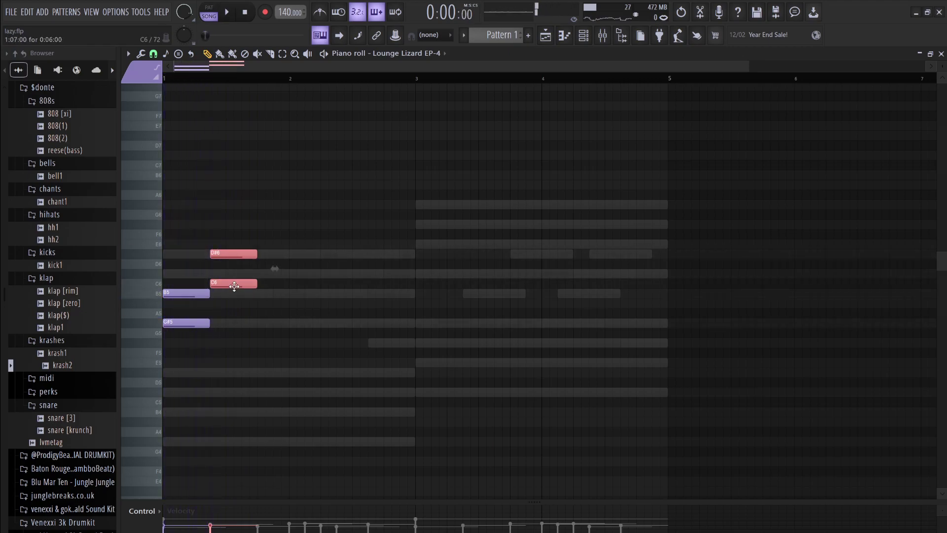
{"action": "left_click_drag", "start_coordinate": [234, 287], "coordinate": [234, 297]}
{"action": "key", "text": "space"}
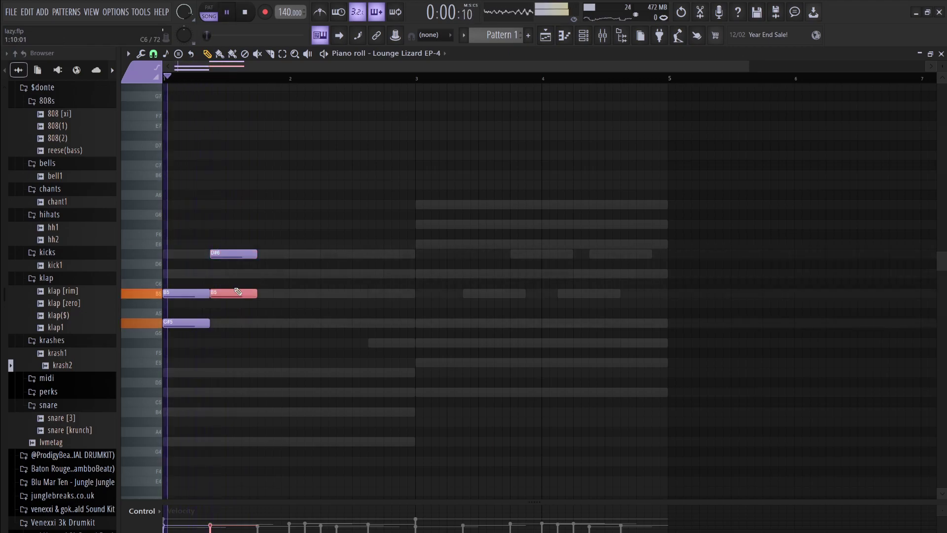
{"action": "key", "text": "space"}
{"action": "key", "text": "space"}
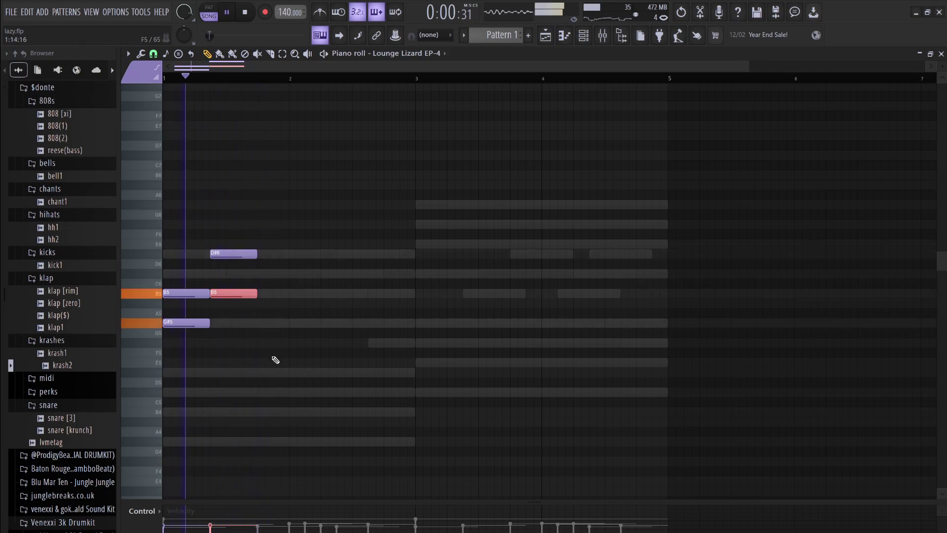
Duplicate both note pairs of bar 1 and start the copy at the beginning of bar 2
{"action": "left_click_drag", "start_coordinate": [288, 376], "coordinate": [113, 182]}
{"action": "key", "text": "space"}
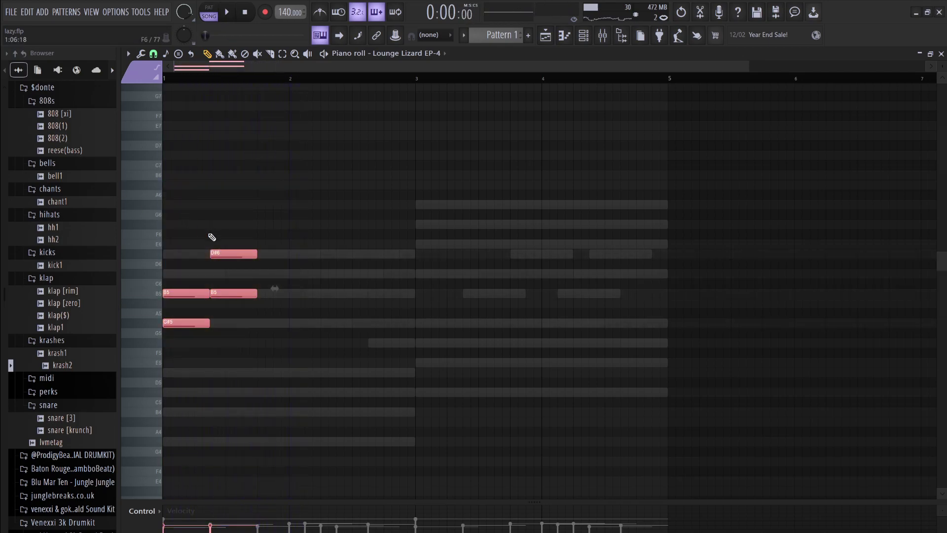
{"action": "key", "text": "ctrl+b"}
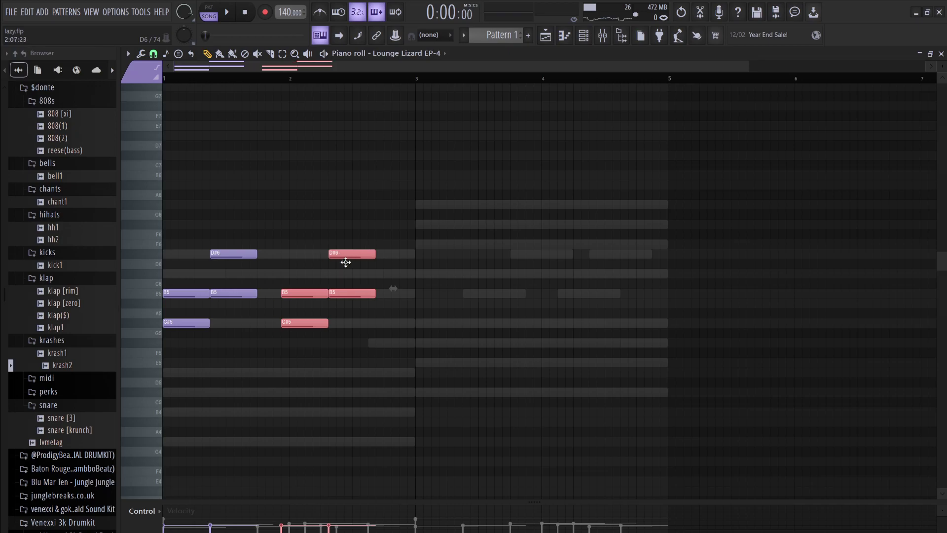
Lower the copied D#6 in bar 2 to C#6 and play the phrase back
{"action": "left_click", "coordinate": [363, 252]}
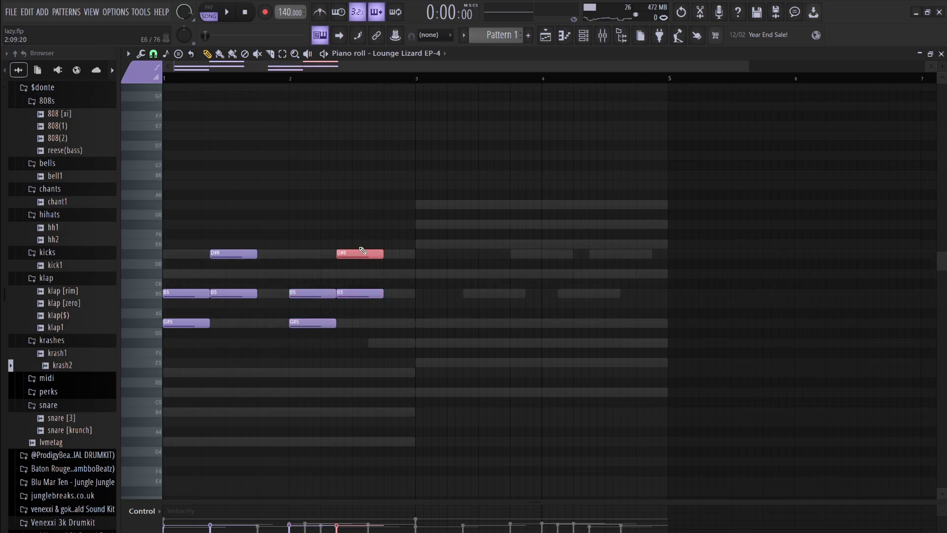
{"action": "key", "text": "Down"}
{"action": "key", "text": "Down"}
{"action": "key", "text": "space"}
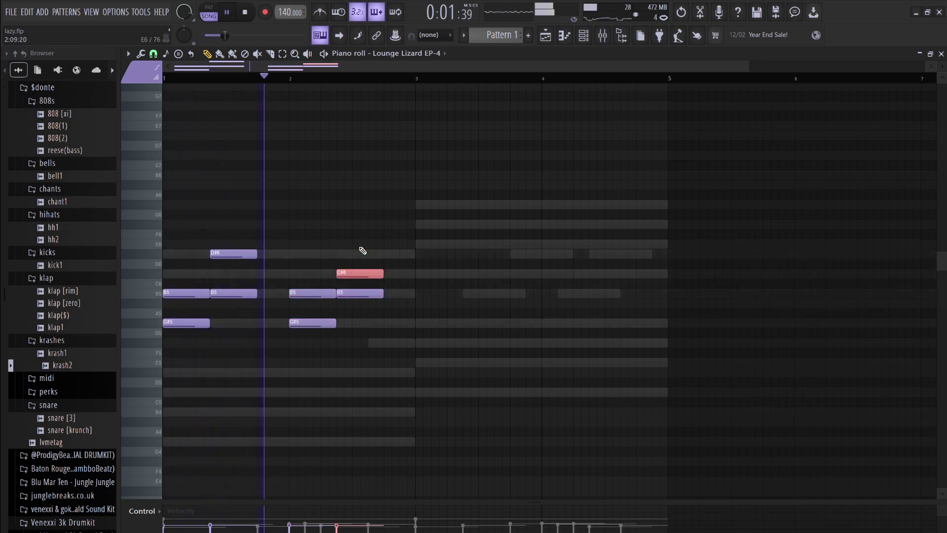
{"action": "key", "text": "space"}
Duplicate the two-bar phrase into bars 3 and 4, aligned to the start of bar 3, and play it back
{"action": "left_click_drag", "start_coordinate": [450, 406], "coordinate": [180, 208]}
{"action": "key", "text": "alt+r"}
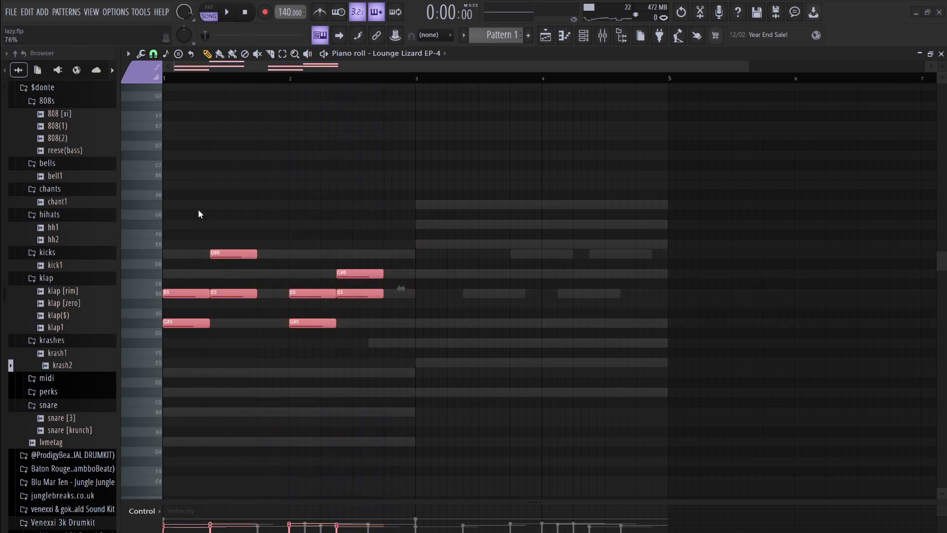
{"action": "key", "text": "ctrl+b"}
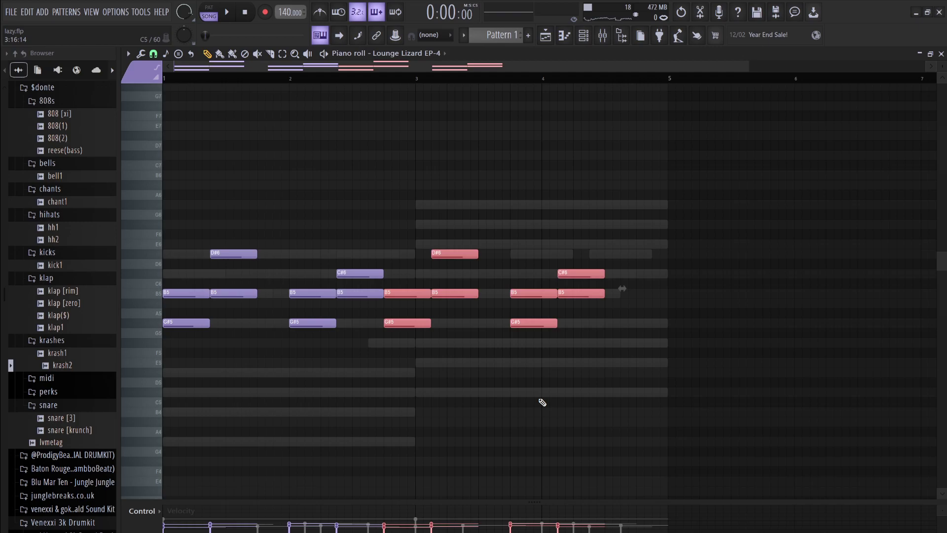
{"action": "key", "text": "shift+Right"}
{"action": "key", "text": "shift+Right"}
{"action": "key", "text": "space"}
{"action": "key", "text": "ctrl+d"}
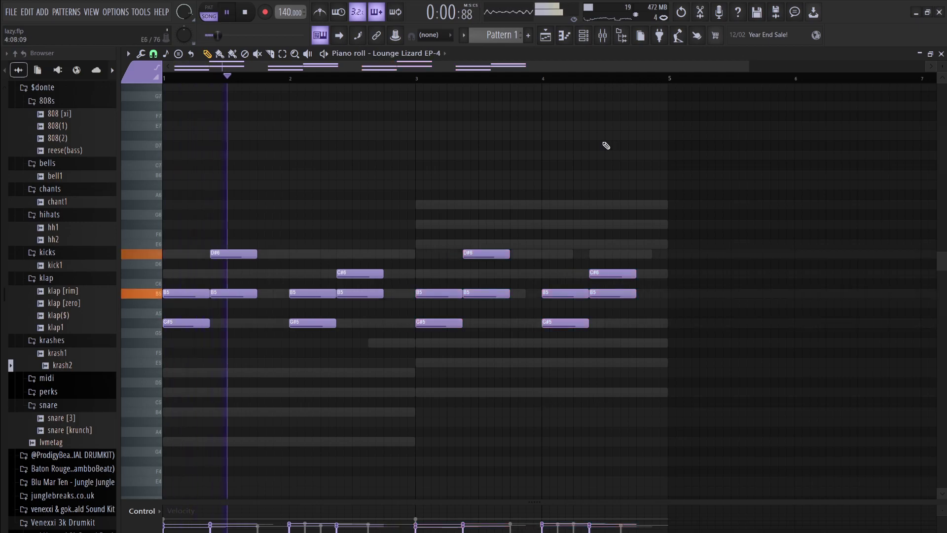
Copy the Lounge Lizard EP-4 notes into the third Sampler channel and play with the Lounge Lizard channel soloed
{"action": "left_click", "coordinate": [584, 35]}
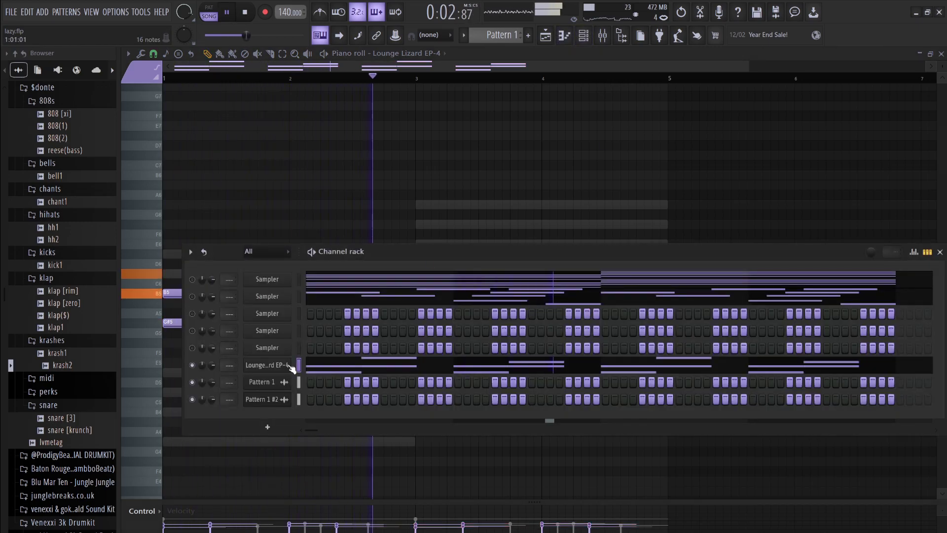
{"action": "left_click", "coordinate": [298, 314]}
{"action": "key", "text": "ctrl+v"}
{"action": "right_click", "coordinate": [192, 364]}
{"action": "key", "text": "space"}
{"action": "key", "text": "space"}
{"action": "key", "text": "space"}
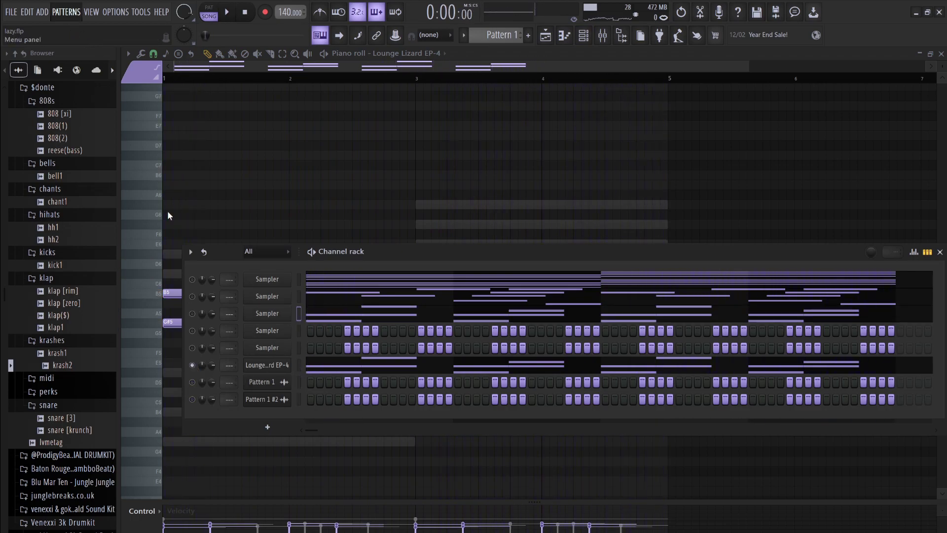
Render the soloed Lounge Lizard part to a new audio clip and show all channels in the channel rack
{"action": "key", "text": "l"}
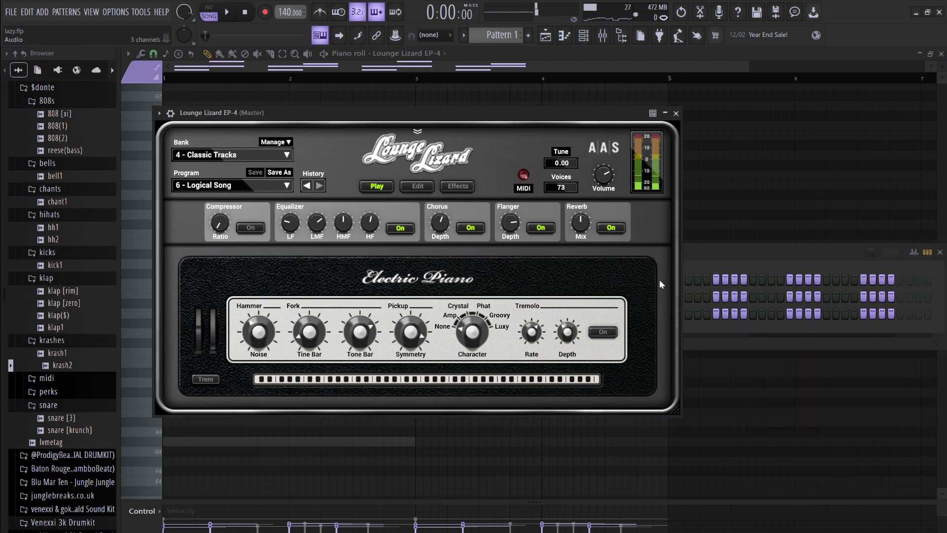
{"action": "left_click", "coordinate": [687, 267]}
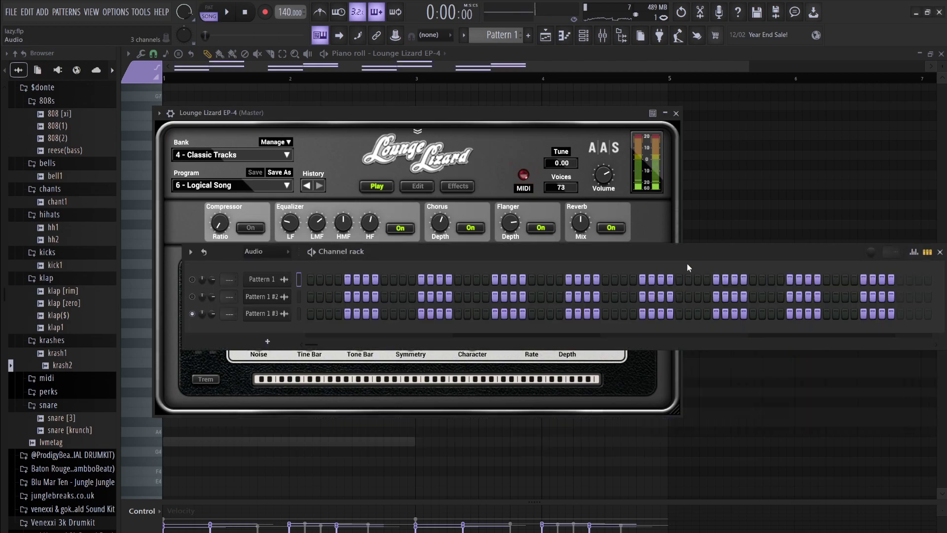
{"action": "scroll", "coordinate": [264, 259], "scroll_direction": "up", "scroll_amount": 1}
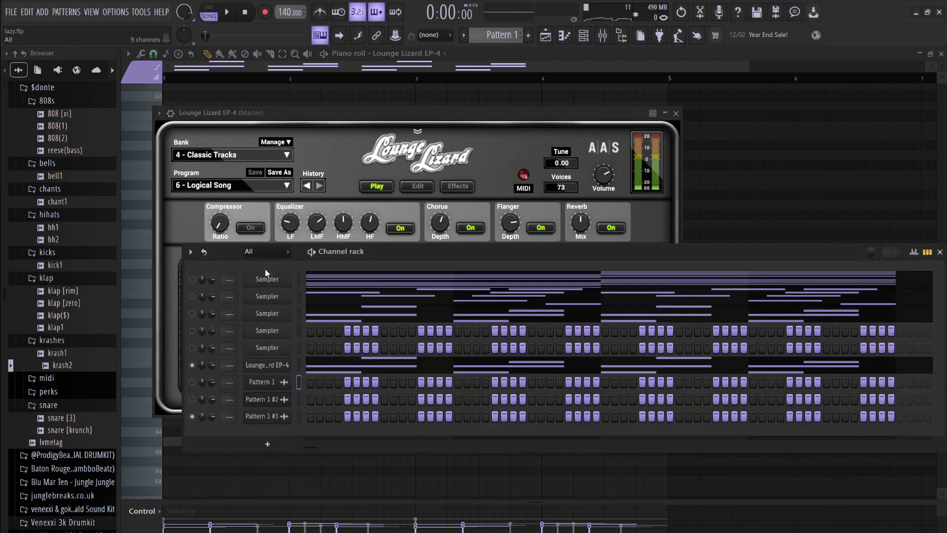
Paste the Lounge Lizard EP-4 notes into the fourth Sampler channel and render Pattern 1 to another audio clip
{"action": "left_click", "coordinate": [280, 329]}
{"action": "key", "text": "ctrl+v"}
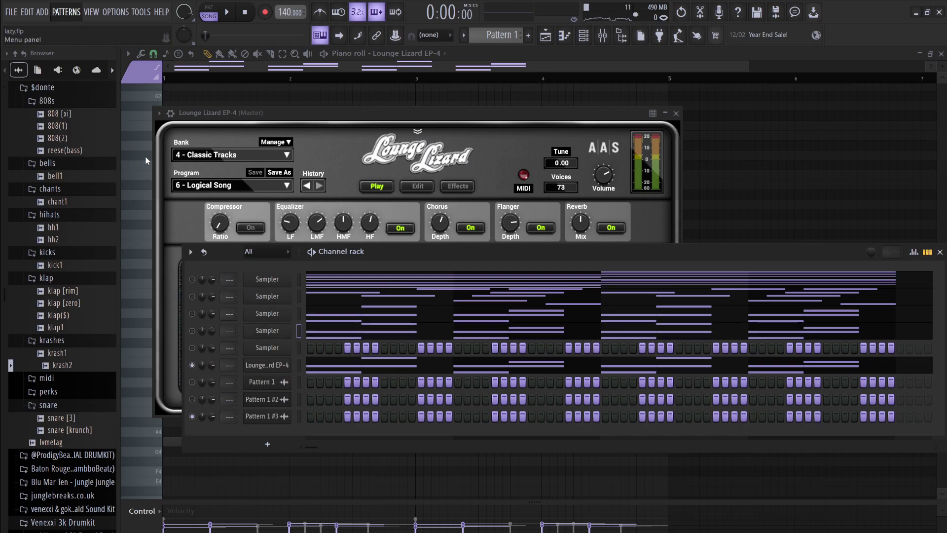
{"action": "left_click", "coordinate": [209, 12]}
{"action": "key", "text": "Escape"}
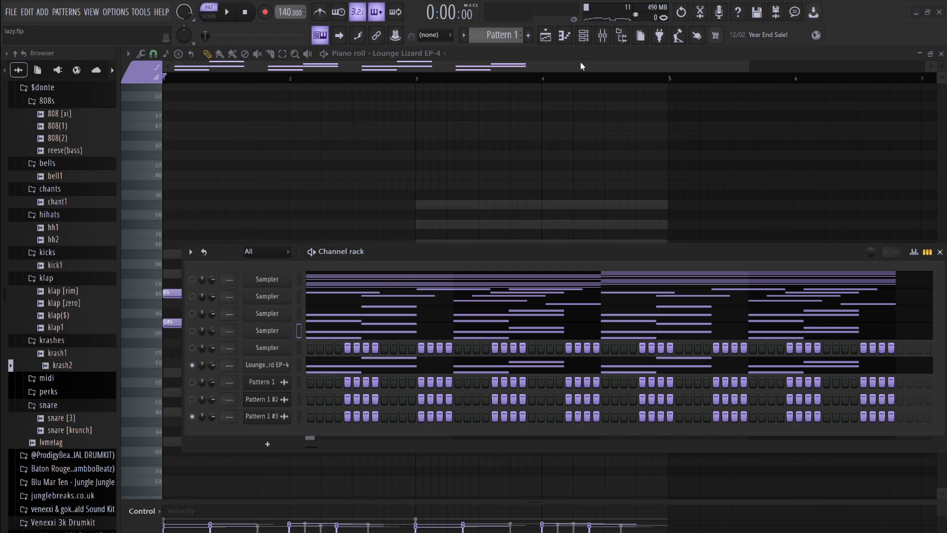
Place the Pattern 1 #3 audio clip on Track 3 and Pattern 1 #4 on Track 4 at bar 1 of the playlist
{"action": "left_click", "coordinate": [546, 36]}
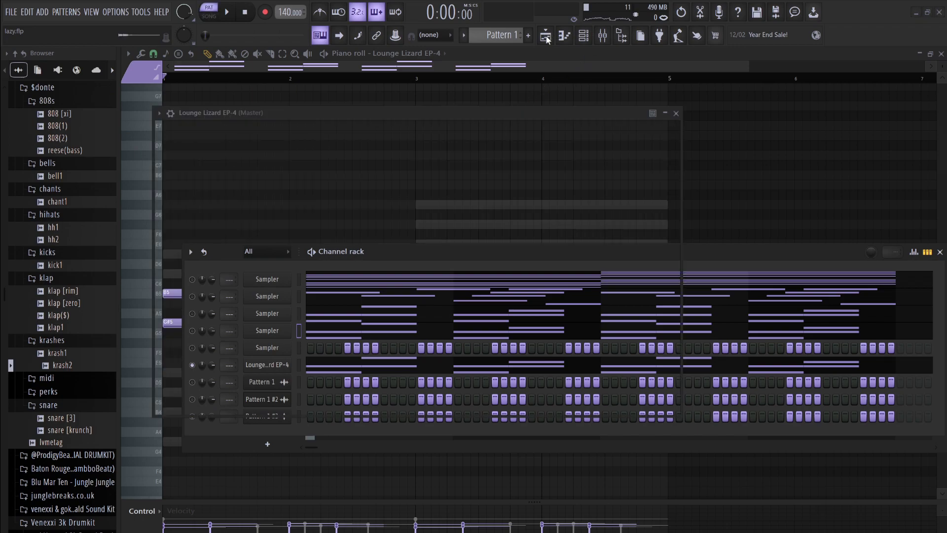
{"action": "left_click", "coordinate": [546, 37]}
{"action": "left_click_drag", "start_coordinate": [171, 150], "coordinate": [298, 185]}
{"action": "left_click_drag", "start_coordinate": [173, 129], "coordinate": [320, 165]}
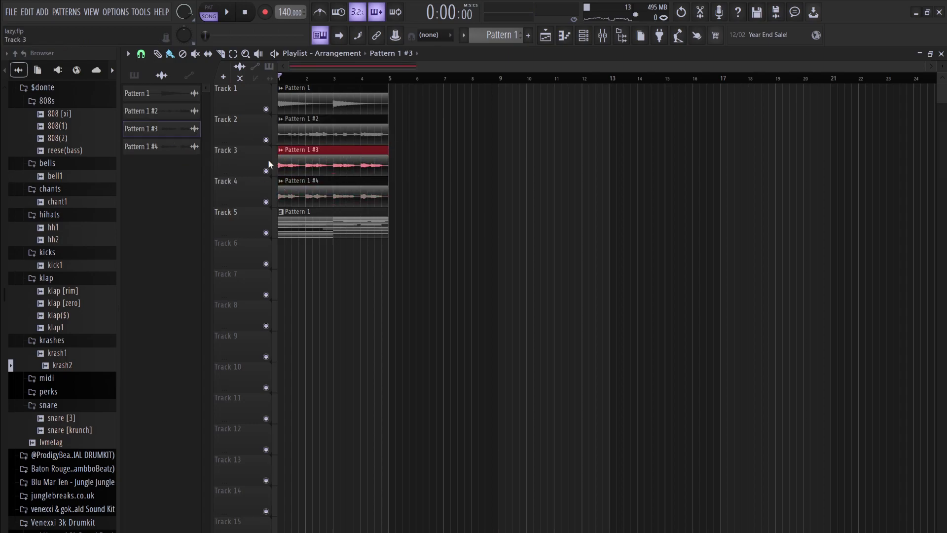
Set the declicking mode of the Pattern 1 #3 clip to Generic (bleeding) and play the arrangement
{"action": "double_click", "coordinate": [320, 164]}
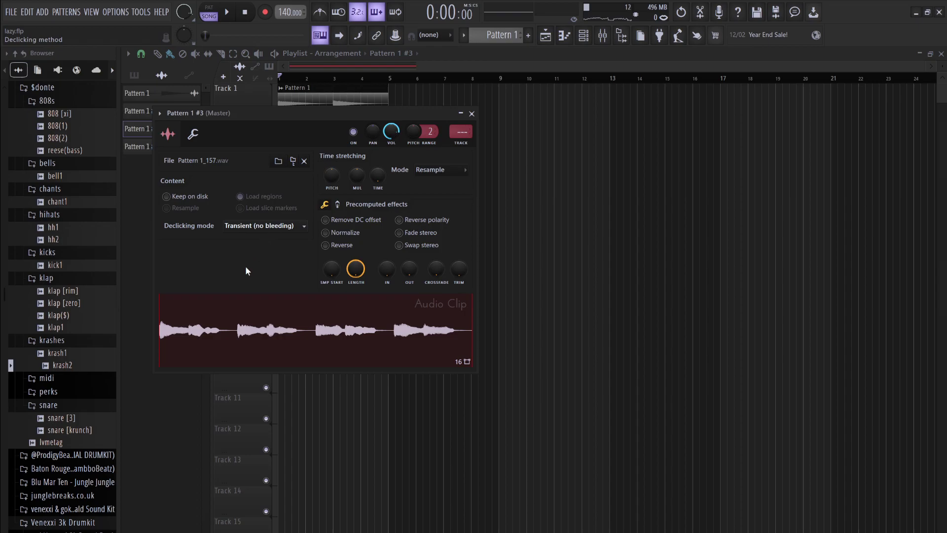
{"action": "key", "text": "Escape"}
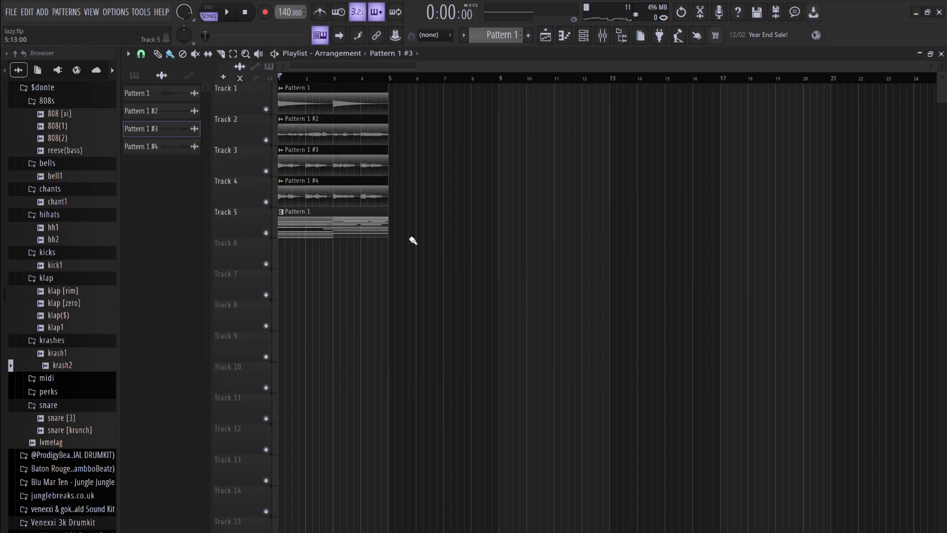
{"action": "key", "text": "space"}
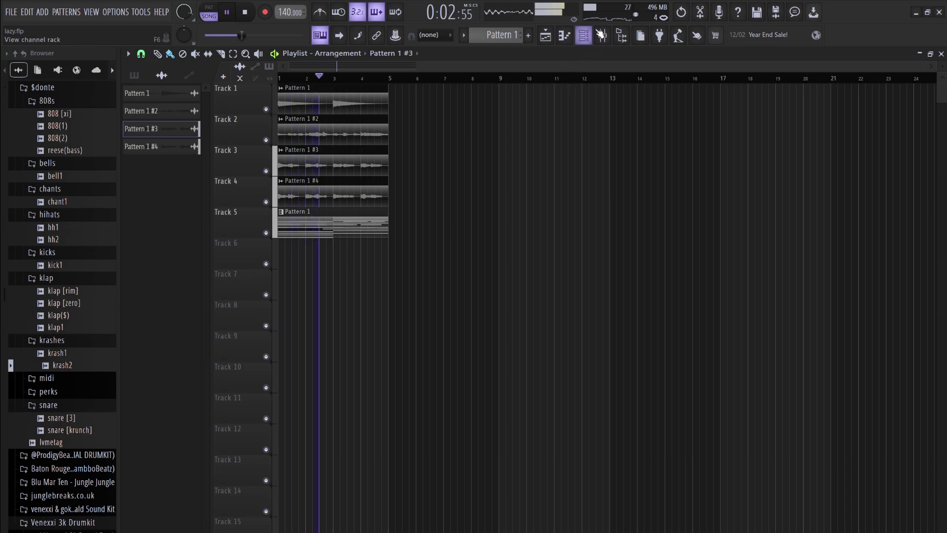
Open the settings of the Pattern 1 #4 and Pattern 1 #3 audio clips and preview their samples to compare them
{"action": "left_click", "coordinate": [584, 35]}
{"action": "key", "text": "space"}
{"action": "left_click", "coordinate": [274, 330]}
{"action": "left_click", "coordinate": [295, 344]}
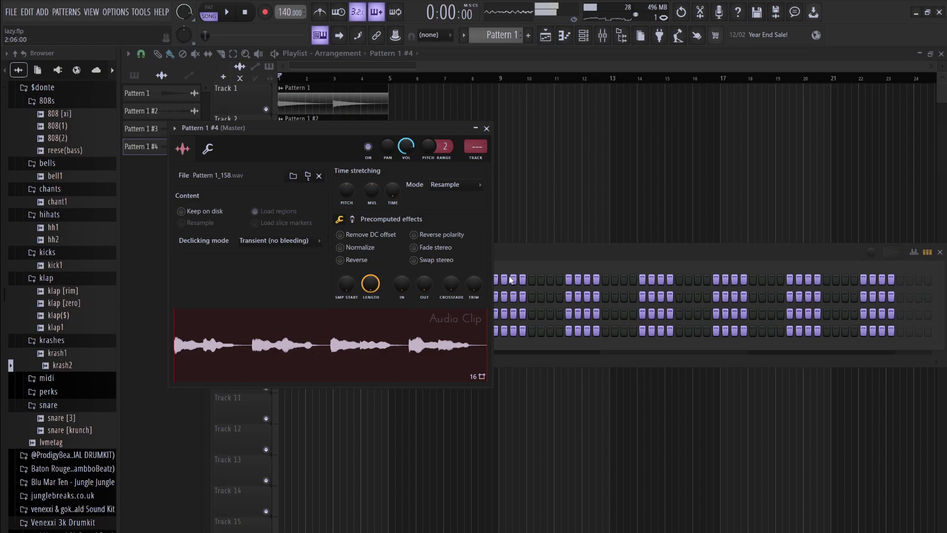
{"action": "left_click", "coordinate": [512, 262]}
{"action": "left_click", "coordinate": [267, 314]}
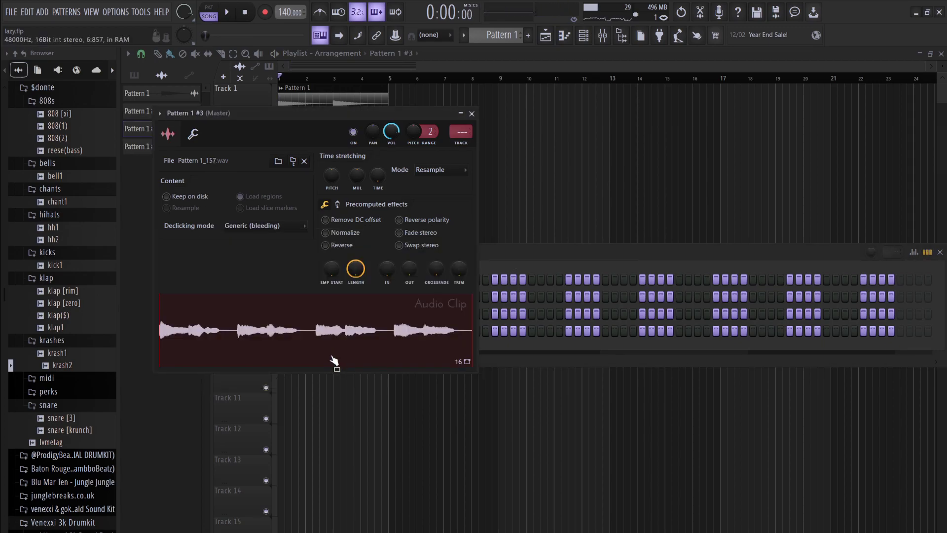
{"action": "left_click", "coordinate": [506, 293]}
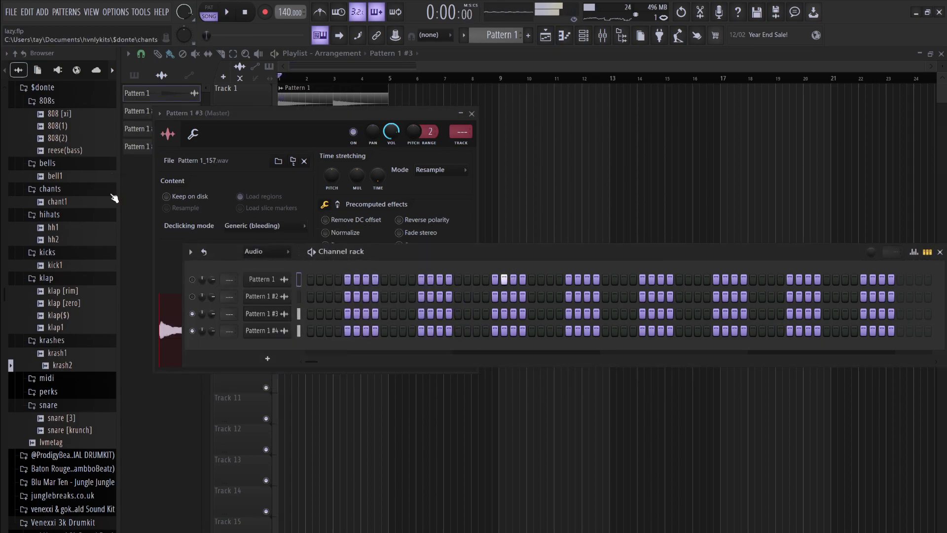
Play the arrangement, remove the Pattern 1 #4 audio clip, and play the arrangement again without it
{"action": "key", "text": "F12"}
{"action": "left_click", "coordinate": [131, 148]}
{"action": "key", "text": "space"}
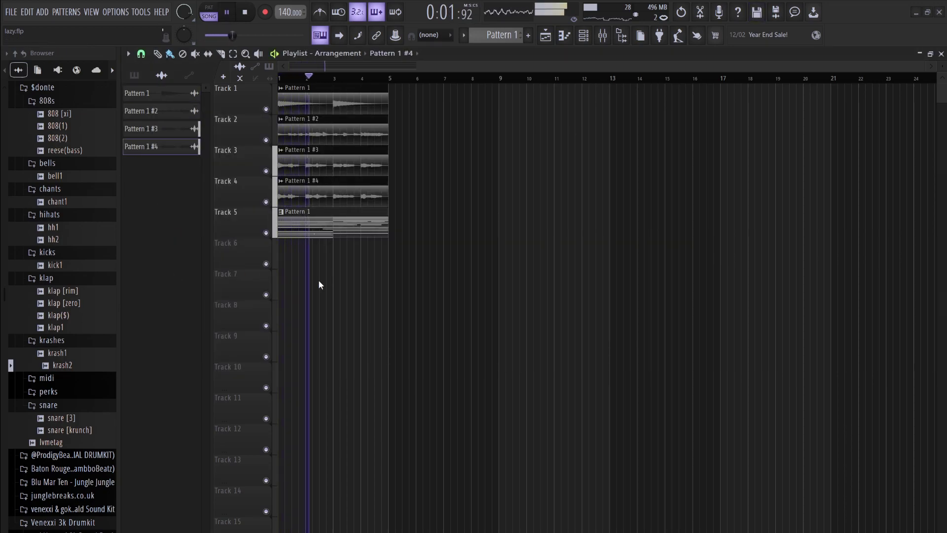
{"action": "key", "text": "ctrl+z"}
{"action": "key", "text": "space"}
{"action": "key", "text": "space"}
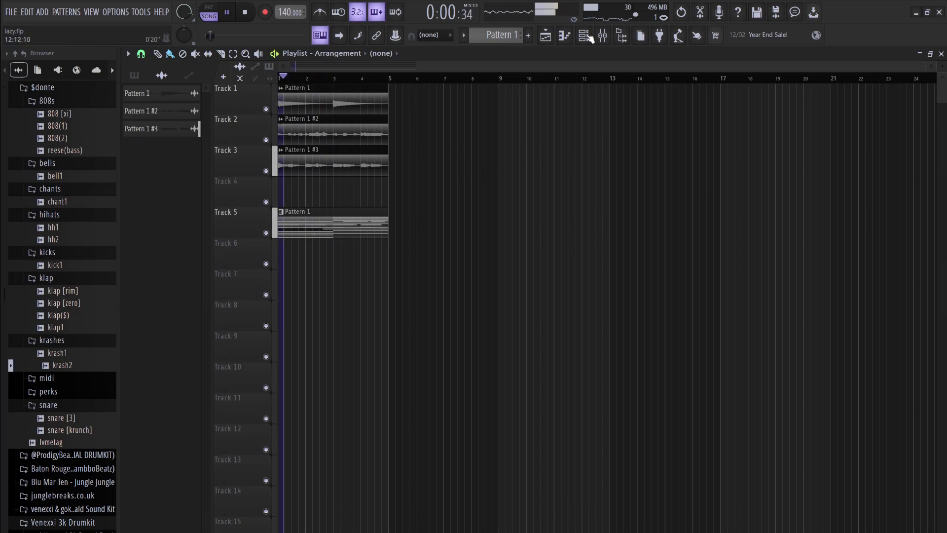
Clear the notes of the fourth Sampler and Lounge Lizard EP-4 channels, and delete the Lounge Lizard EP-4 channel
{"action": "left_click", "coordinate": [583, 35]}
{"action": "key", "text": "space"}
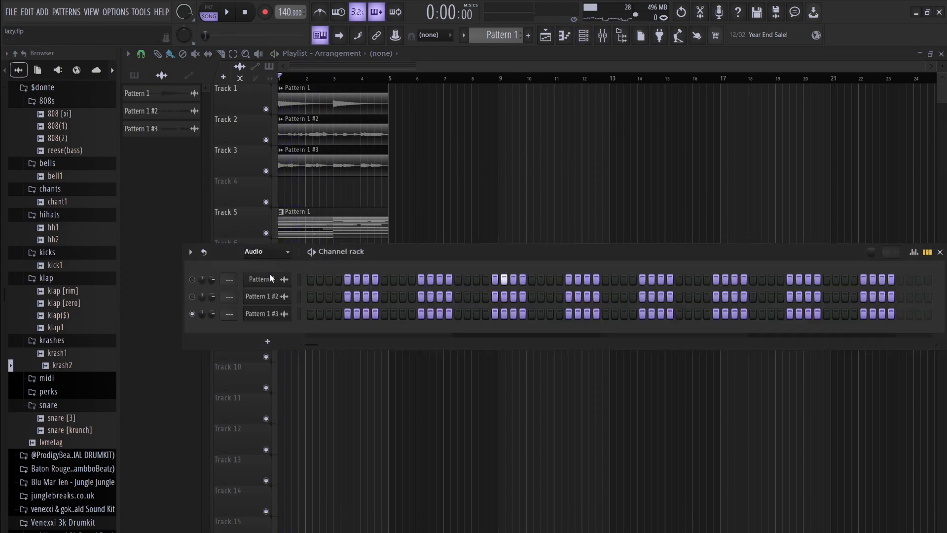
{"action": "scroll", "coordinate": [252, 255], "scroll_direction": "up", "scroll_amount": 1}
{"action": "left_click", "coordinate": [273, 367]}
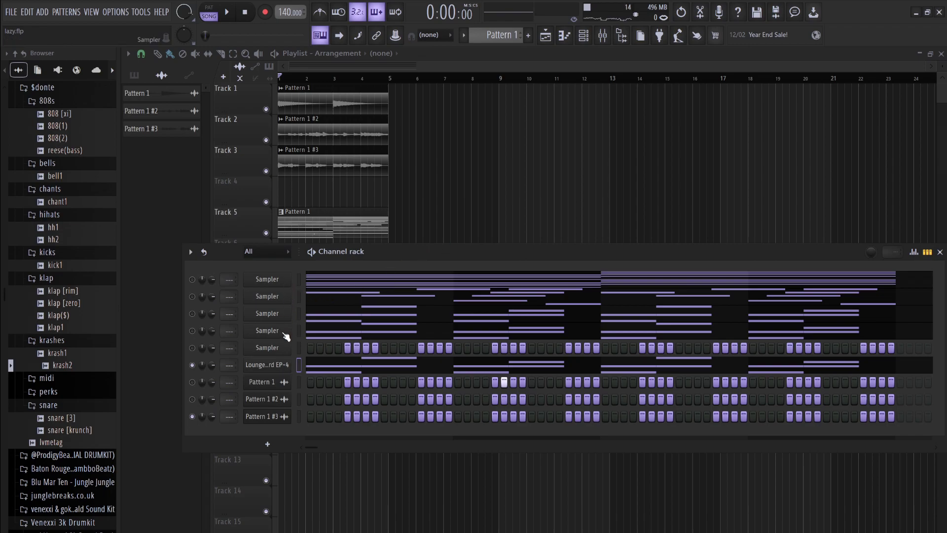
{"action": "key", "text": "ctrl+x"}
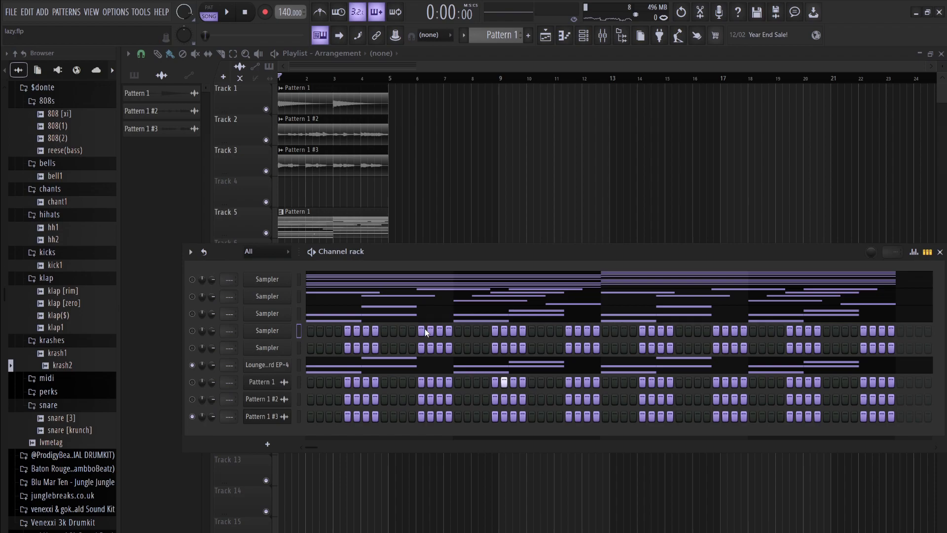
{"action": "key", "text": "ctrl+z"}
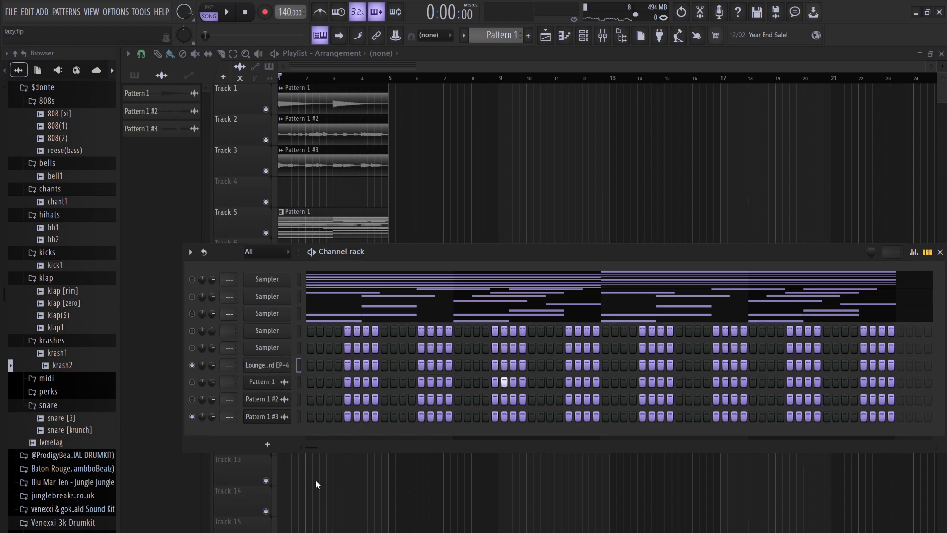
{"action": "key", "text": "ctrl+z"}
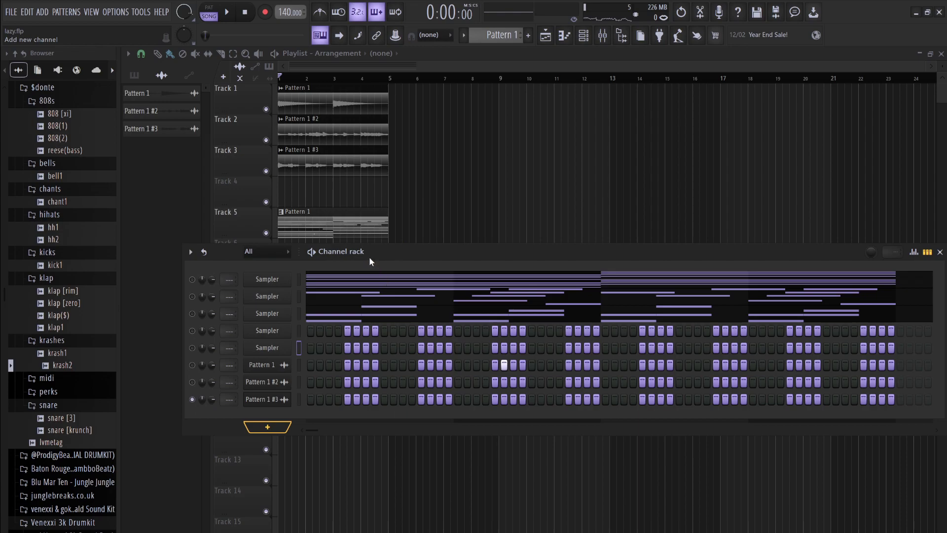
Add a TRITON channel and load the Smooth Sine Lead program from the Lead Synth category
{"action": "key", "text": "ctrl+z"}
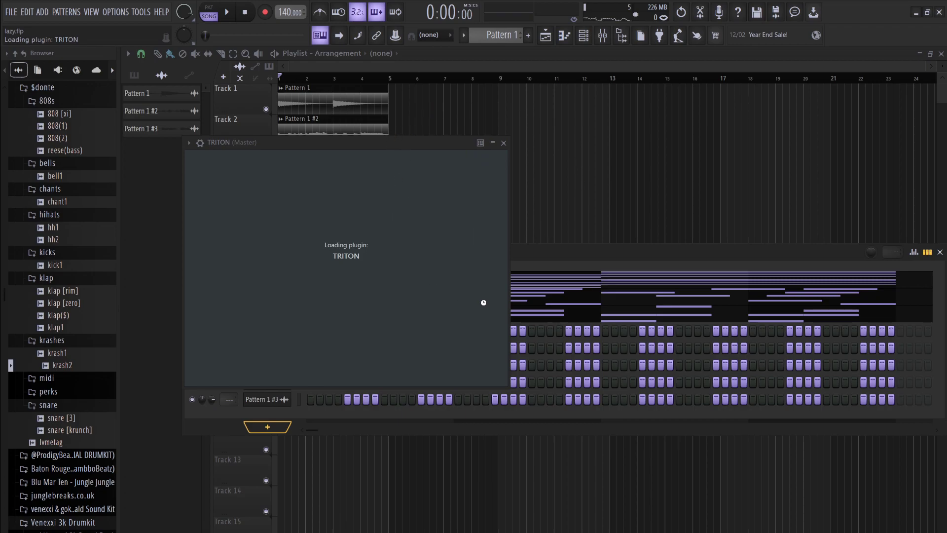
{"action": "left_click", "coordinate": [459, 196]}
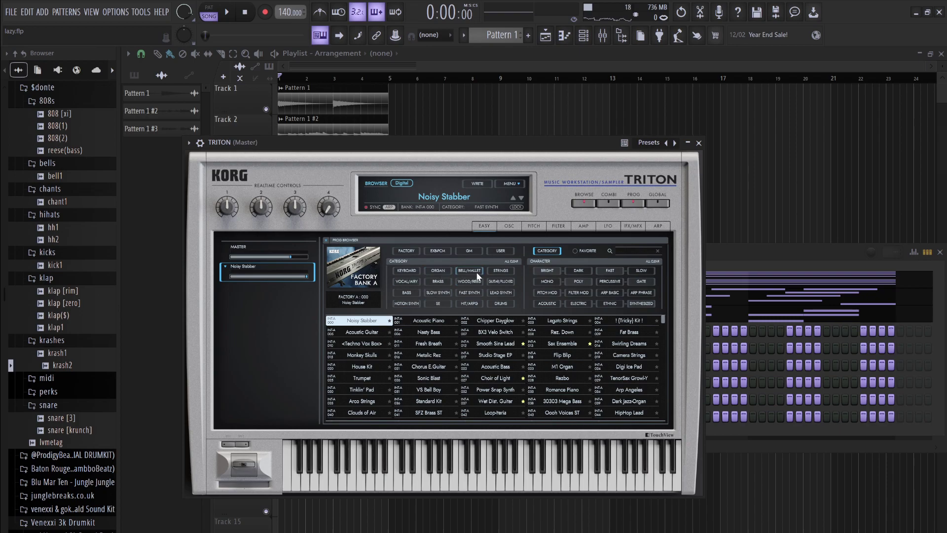
{"action": "left_click", "coordinate": [498, 291]}
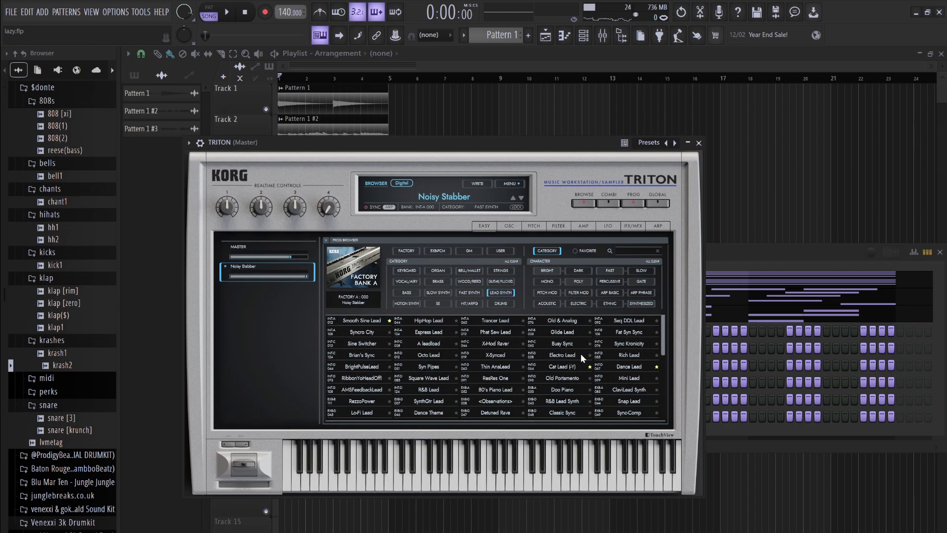
{"action": "left_click", "coordinate": [368, 322]}
In the TRITON piano roll, place a six-step C#6 at the start of bar 1 and a B5 at step 3, and play them
{"action": "left_click", "coordinate": [721, 244]}
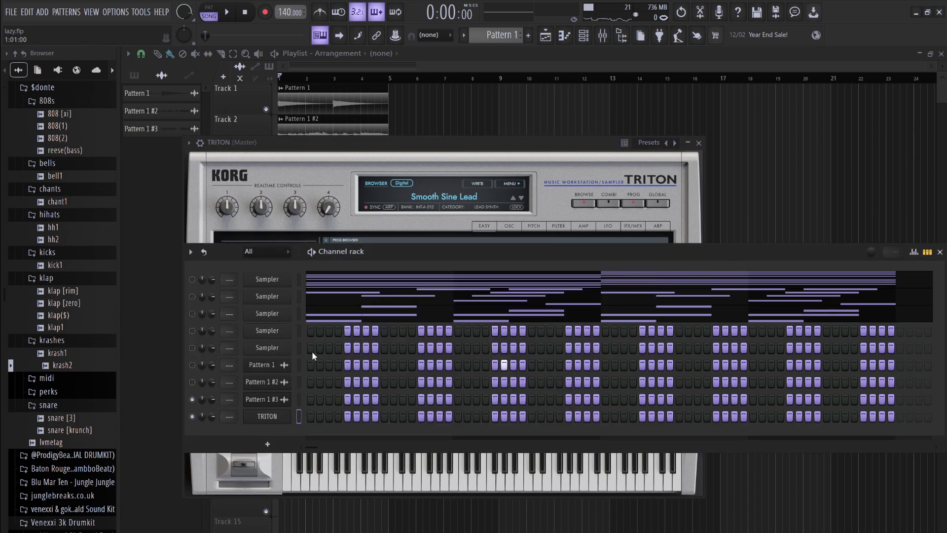
{"action": "key", "text": "F7"}
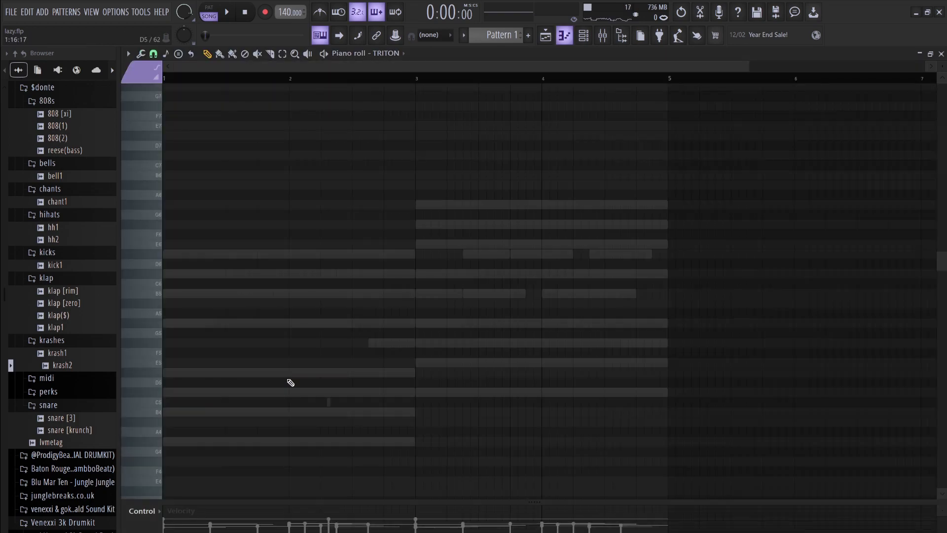
{"action": "mouse_move", "coordinate": [173, 332]}
{"action": "left_mouse_down"}
{"action": "mouse_move", "coordinate": [148, 316]}
{"action": "mouse_move", "coordinate": [175, 278]}
{"action": "left_mouse_up"}
{"action": "key", "text": "space"}
{"action": "key", "text": "space"}
{"action": "left_click", "coordinate": [181, 294]}
{"action": "key", "text": "space"}
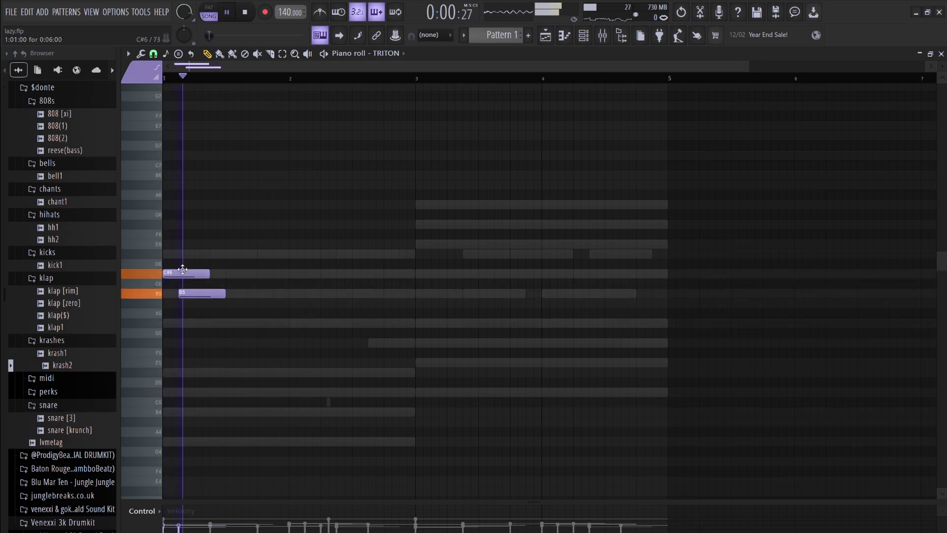
Try a six-step D#6 at step 7 of bar 1 and play the phrase
{"action": "key", "text": "space"}
{"action": "key", "text": "space"}
{"action": "left_click", "coordinate": [220, 255]}
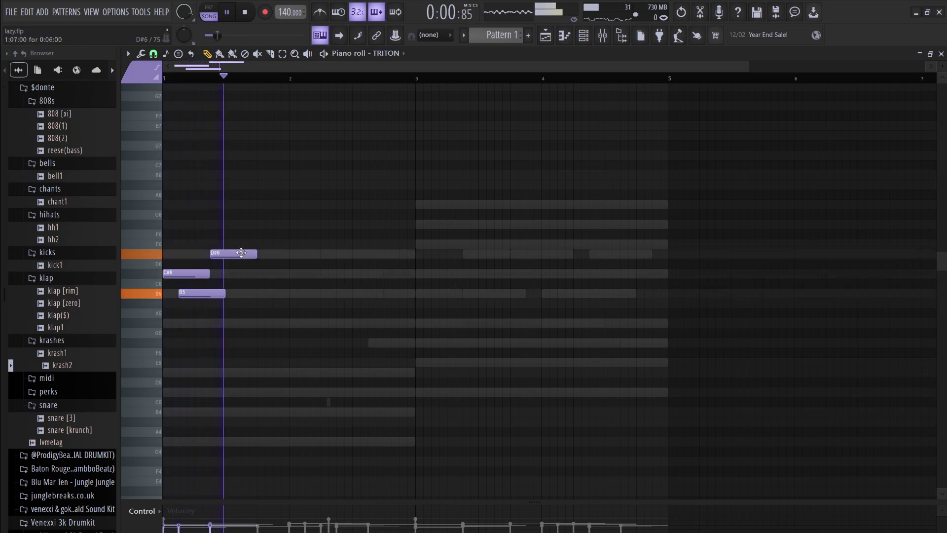
{"action": "key", "text": "space"}
Place two one-step G#5 notes at steps 5 and 6 of bar 1, keeping no extra G#5 at step 8
{"action": "left_click_drag", "start_coordinate": [237, 254], "coordinate": [198, 323]}
{"action": "key", "text": "space"}
{"action": "key", "text": "space"}
{"action": "key", "text": "space"}
{"action": "left_click", "coordinate": [222, 323]}
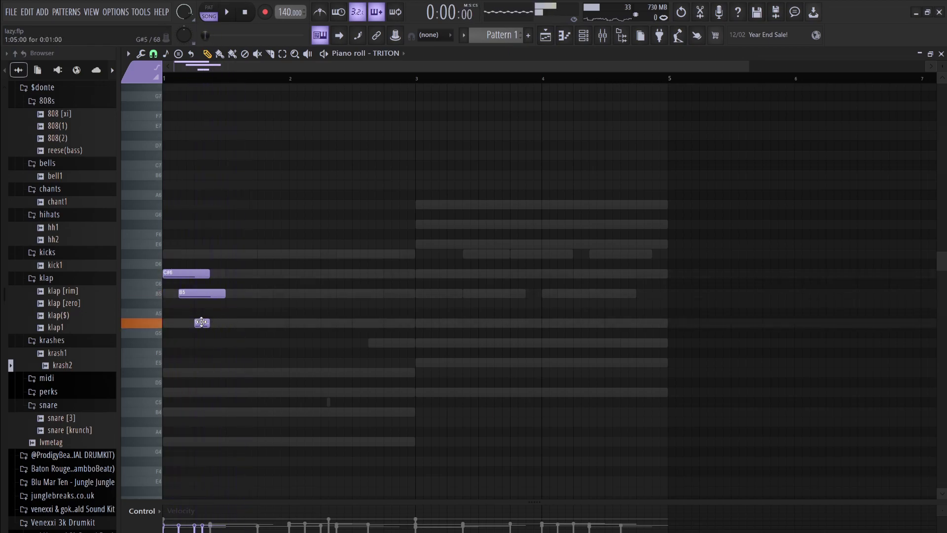
{"action": "left_click", "coordinate": [219, 323]}
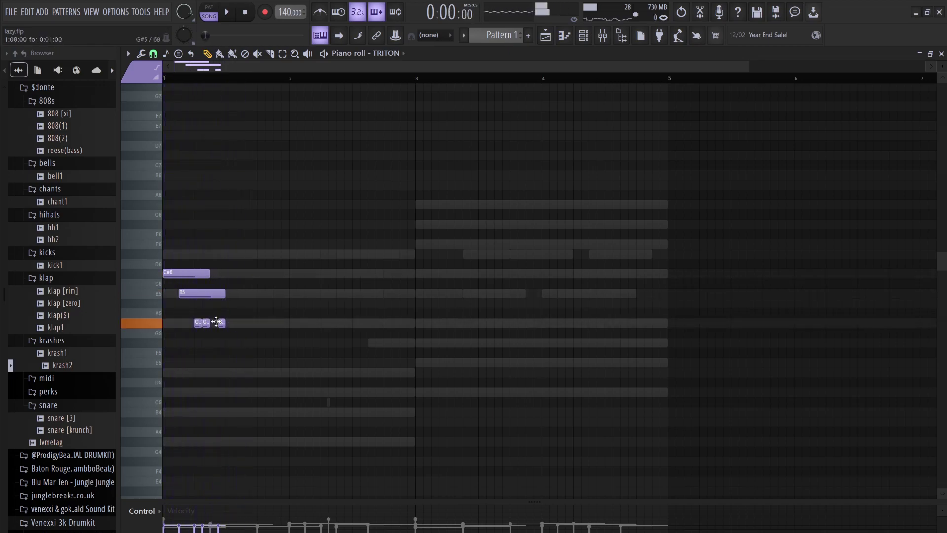
{"action": "right_click", "coordinate": [221, 323]}
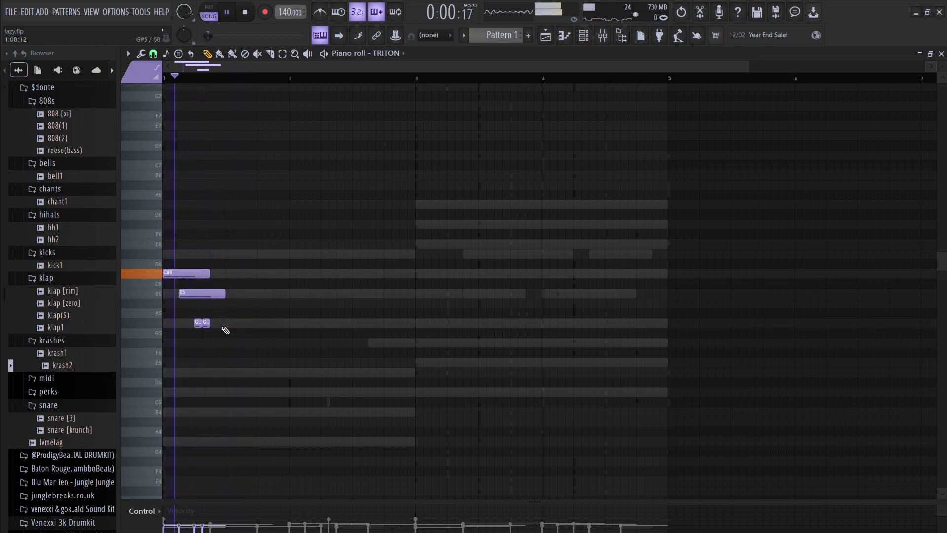
Lengthen the B5 in bar 1 to ten steps while the phrase plays
{"action": "left_click_drag", "start_coordinate": [225, 293], "coordinate": [255, 294]}
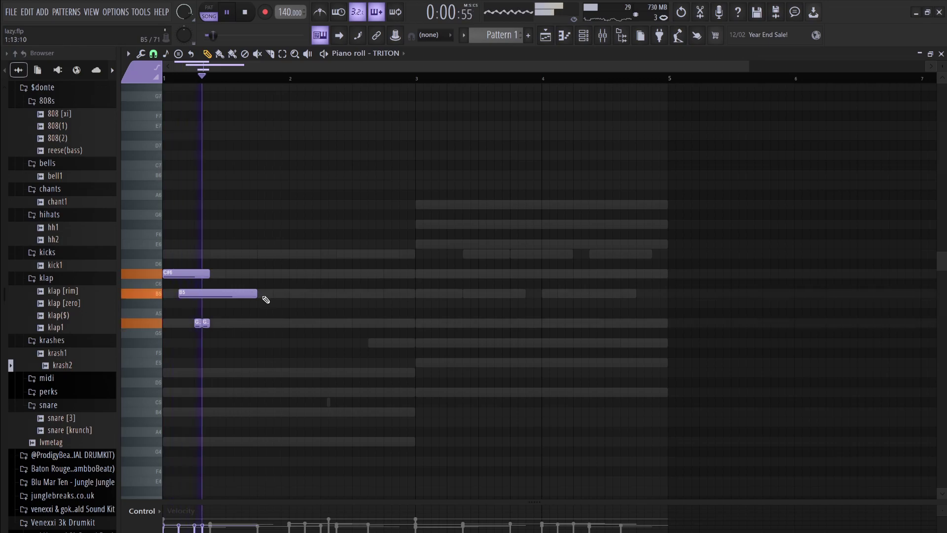
{"action": "key", "text": "space"}
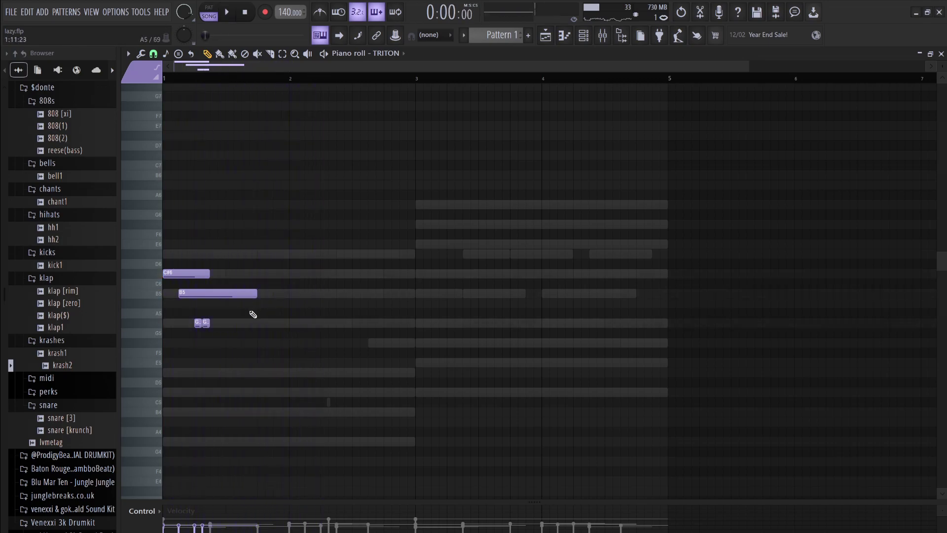
Shorten the B5 to six steps, add a six-step F#5 at step 7 of bar 1, and play the phrase
{"action": "left_click", "coordinate": [229, 344]}
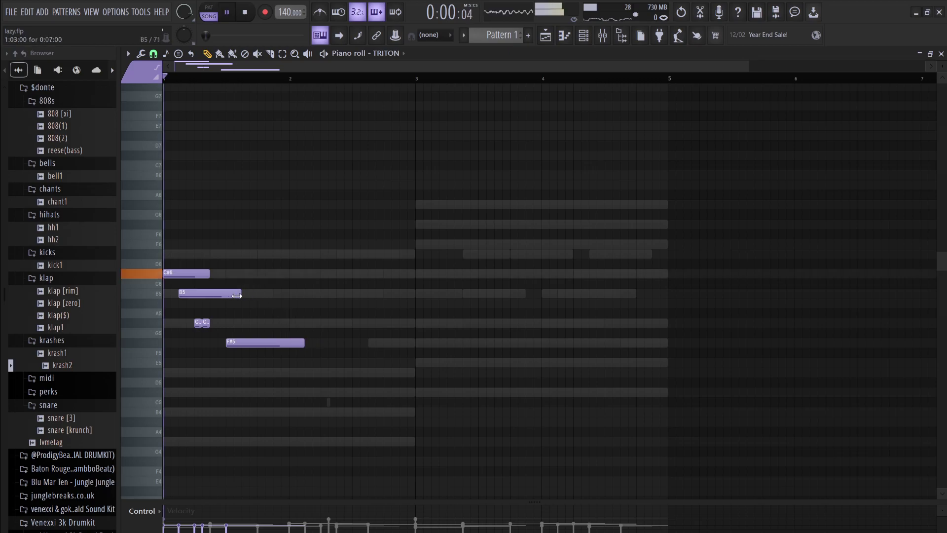
{"action": "left_click_drag", "start_coordinate": [237, 295], "coordinate": [225, 296]}
{"action": "key", "text": "space"}
{"action": "left_click_drag", "start_coordinate": [259, 332], "coordinate": [248, 337]}
{"action": "left_click", "coordinate": [258, 351]}
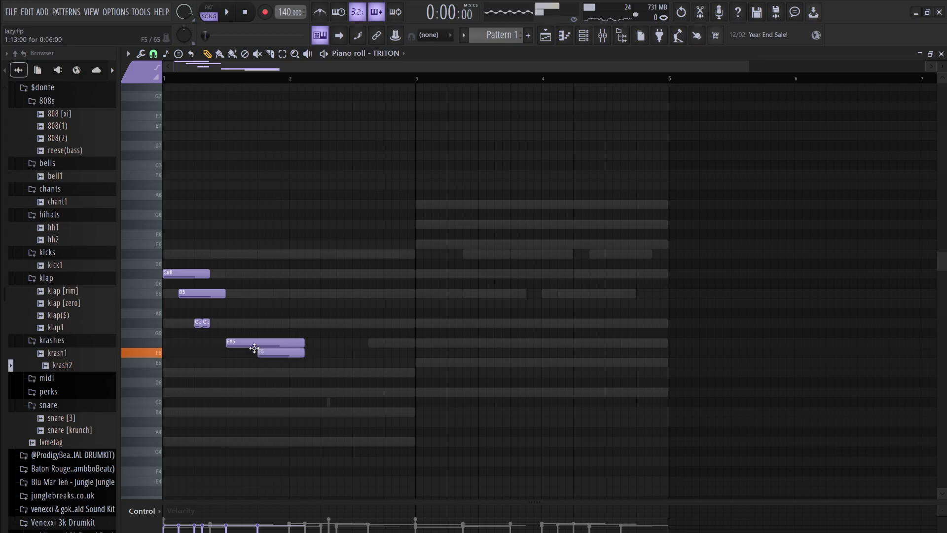
{"action": "right_click", "coordinate": [256, 345]}
{"action": "left_click_drag", "start_coordinate": [261, 352], "coordinate": [214, 341]}
{"action": "key", "text": "space"}
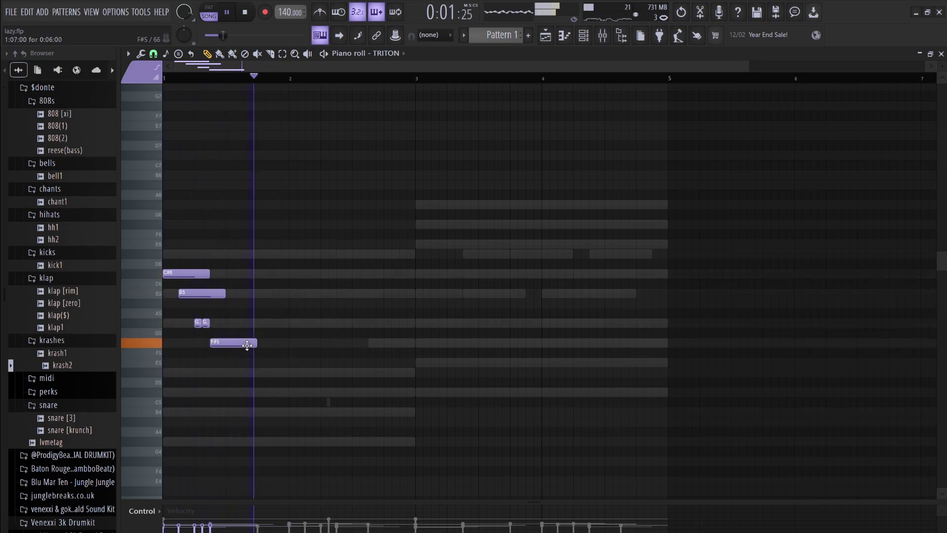
{"action": "key", "text": "space"}
Copy the phrase into bar 2, play it, and try lengthening the F#5 in bar 1
{"action": "left_click_drag", "start_coordinate": [272, 387], "coordinate": [315, 282]}
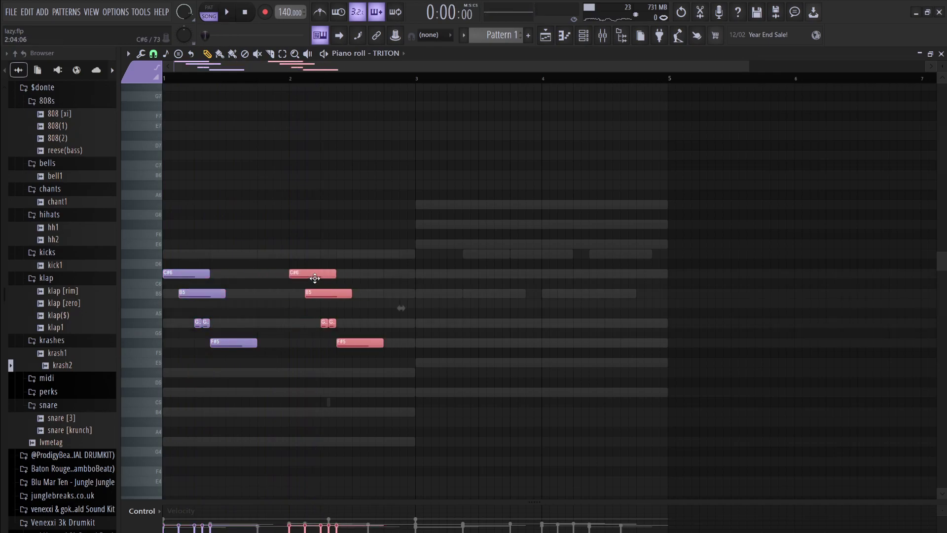
{"action": "key", "text": "space"}
{"action": "left_click", "coordinate": [418, 296]}
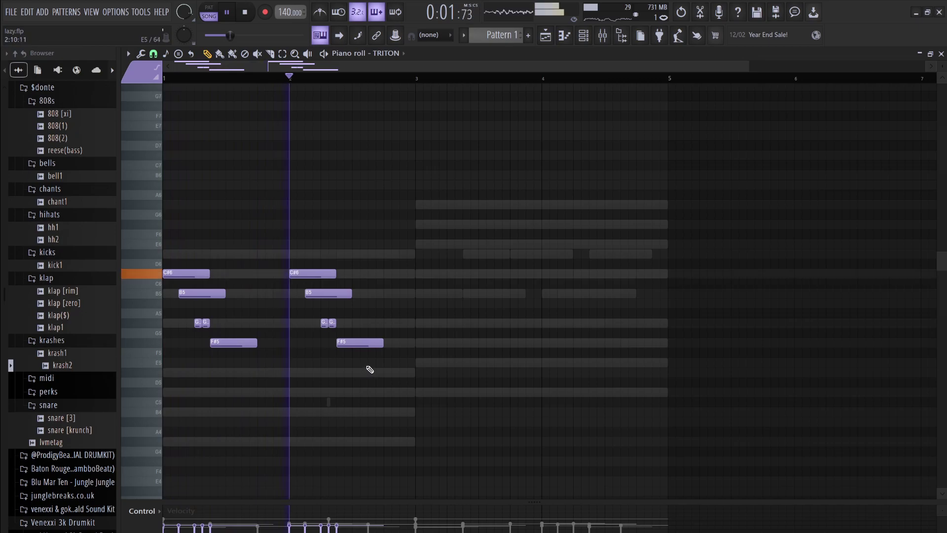
{"action": "key", "text": "space"}
{"action": "key", "text": "space"}
{"action": "left_click_drag", "start_coordinate": [259, 344], "coordinate": [273, 344]}
{"action": "key", "text": "space"}
{"action": "left_click_drag", "start_coordinate": [408, 397], "coordinate": [348, 339]}
Undo the F#5 additions and the bar 2 copy, going back to the bar 1 phrase with the ten-step B5
{"action": "key", "text": "ctrl+z"}
{"action": "key", "text": "ctrl+z"}
{"action": "key", "text": "ctrl+z"}
{"action": "key", "text": "ctrl+z"}
{"action": "key", "text": "ctrl+z"}
{"action": "key", "text": "ctrl+z"}
{"action": "key", "text": "ctrl+z"}
{"action": "key", "text": "ctrl+z"}
{"action": "key", "text": "ctrl+z"}
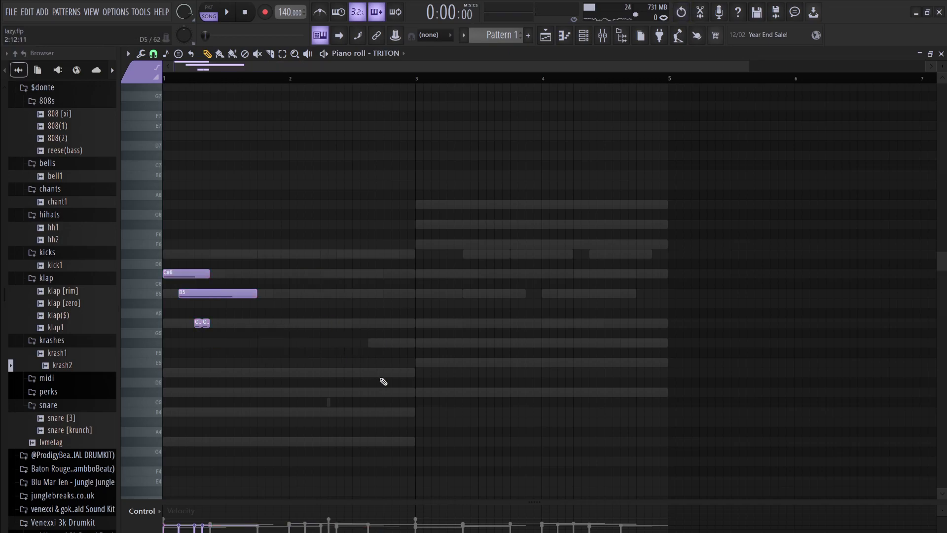
{"action": "key", "text": "ctrl+z"}
{"action": "key", "text": "z"}
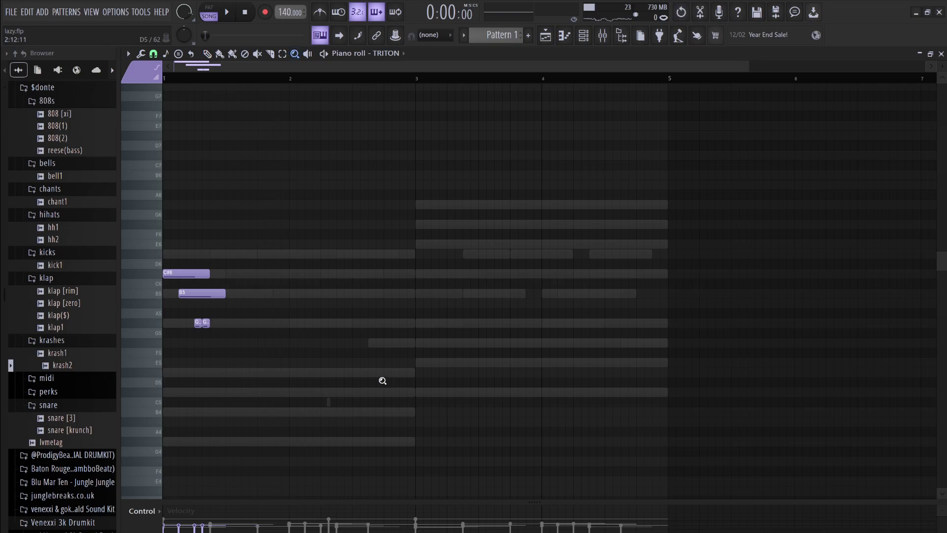
{"action": "key", "text": "ctrl+shift+z"}
Play the bar 1 phrase, and copy it into bars 2, 3 and 4
{"action": "key", "text": "space"}
{"action": "left_click", "coordinate": [371, 395]}
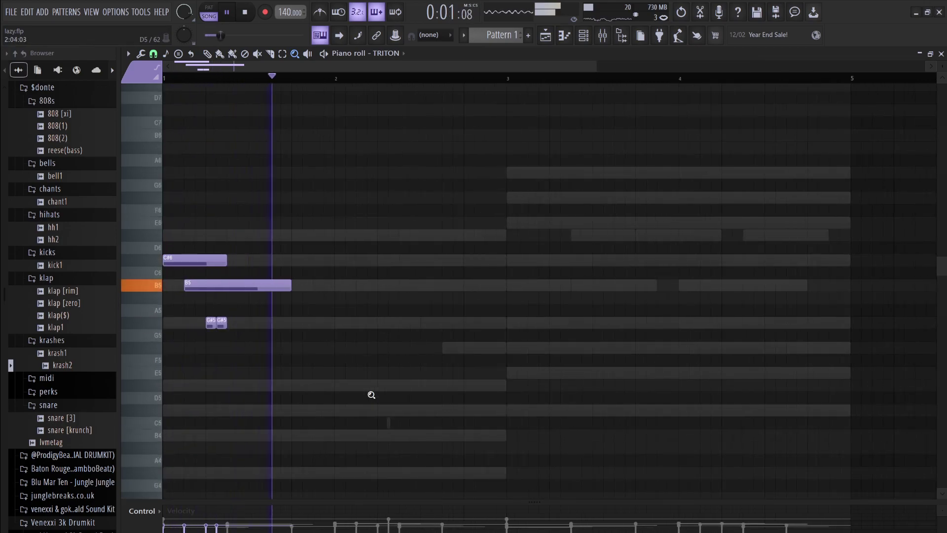
{"action": "key", "text": "space"}
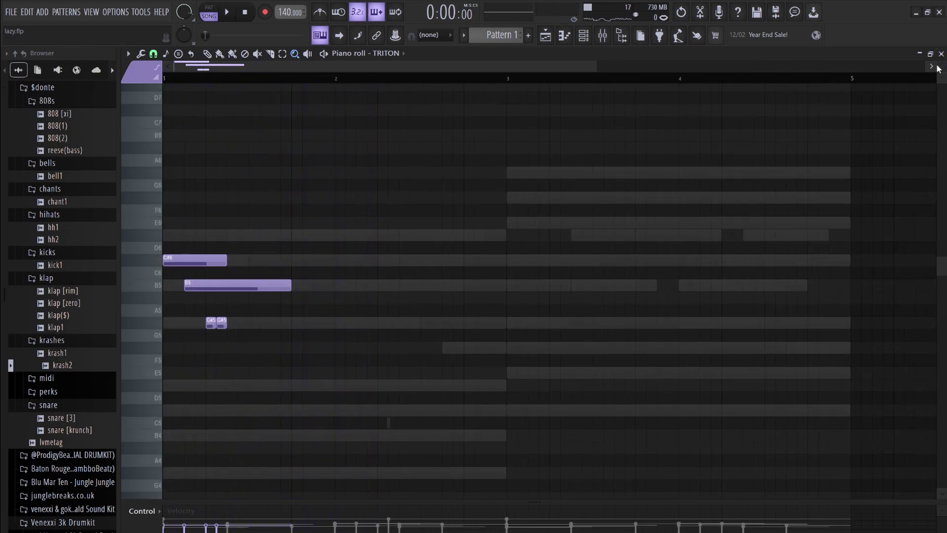
{"action": "scroll", "coordinate": [942, 67], "scroll_direction": "down", "scroll_amount": 4}
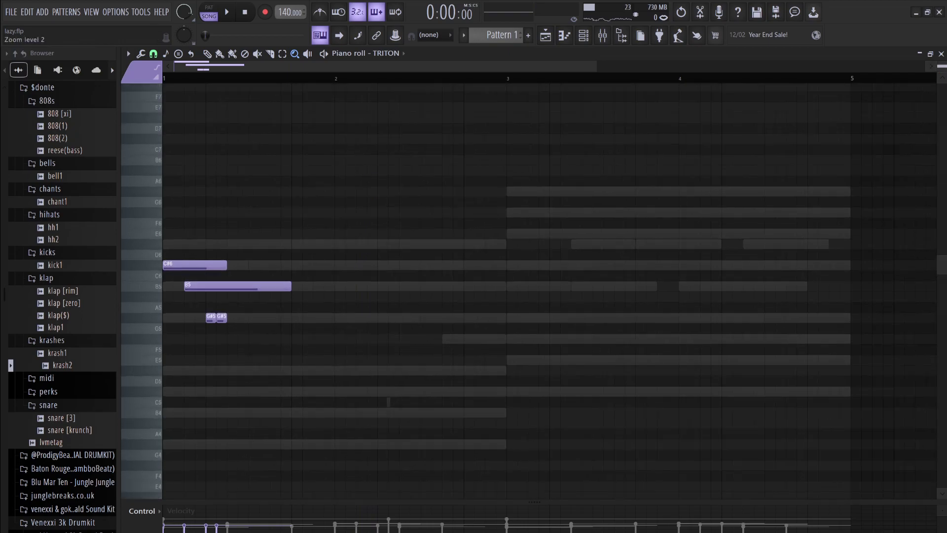
{"action": "left_click_drag", "start_coordinate": [597, 66], "coordinate": [814, 66]}
{"action": "scroll", "coordinate": [939, 66], "scroll_direction": "down", "scroll_amount": 3}
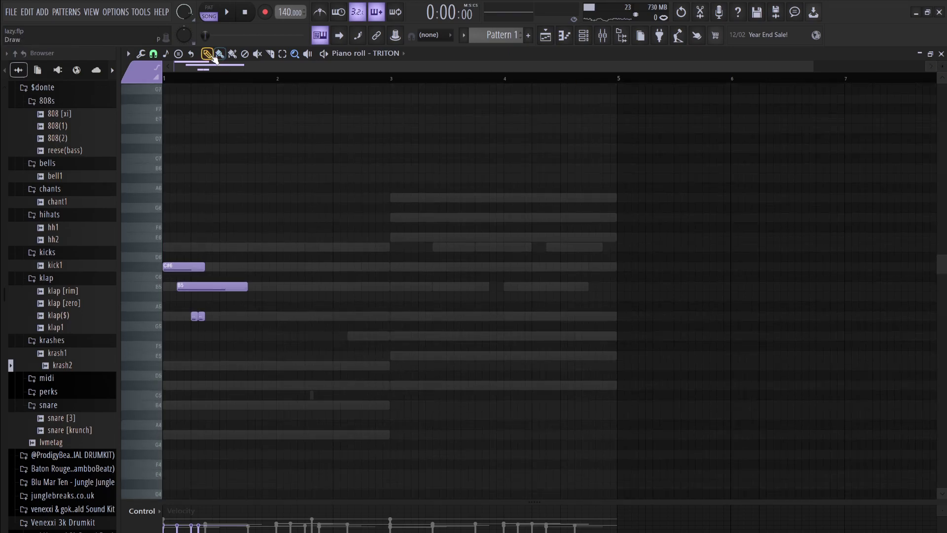
{"action": "left_click_drag", "start_coordinate": [302, 360], "coordinate": [292, 281]}
{"action": "left_click_drag", "start_coordinate": [408, 366], "coordinate": [424, 279]}
{"action": "key", "text": "space"}
{"action": "left_click", "coordinate": [450, 320], "text": "ctrl"}
{"action": "key", "text": "alt+r"}
{"action": "key", "text": "space"}
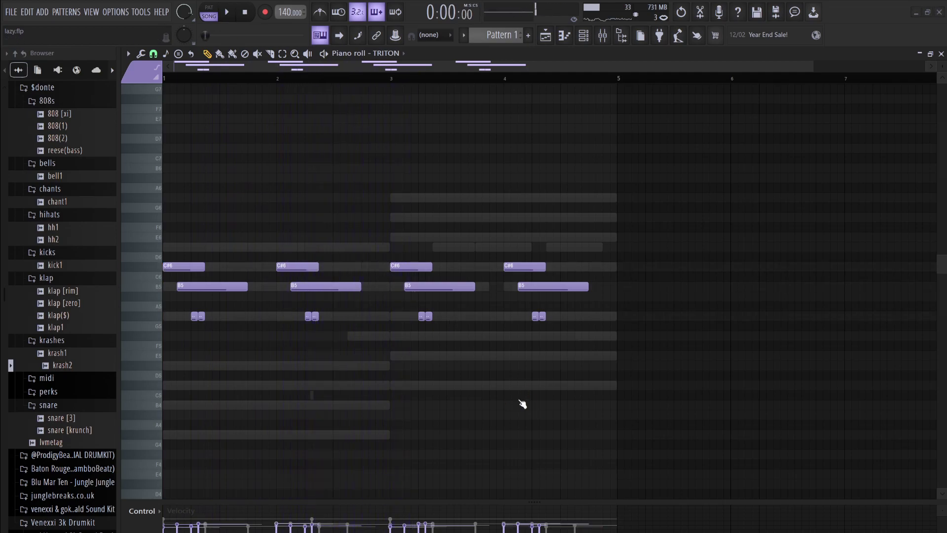
Add a six-step D#6 at step 11 of bar 2 while the pattern plays
{"action": "key", "text": "space"}
{"action": "left_click", "coordinate": [349, 246]}
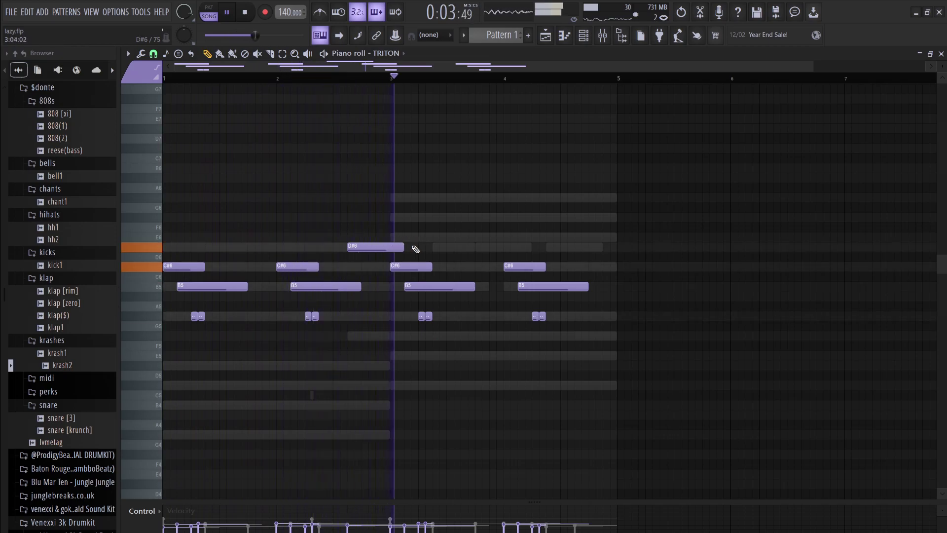
{"action": "left_click", "coordinate": [405, 246]}
{"action": "right_click", "coordinate": [407, 246]}
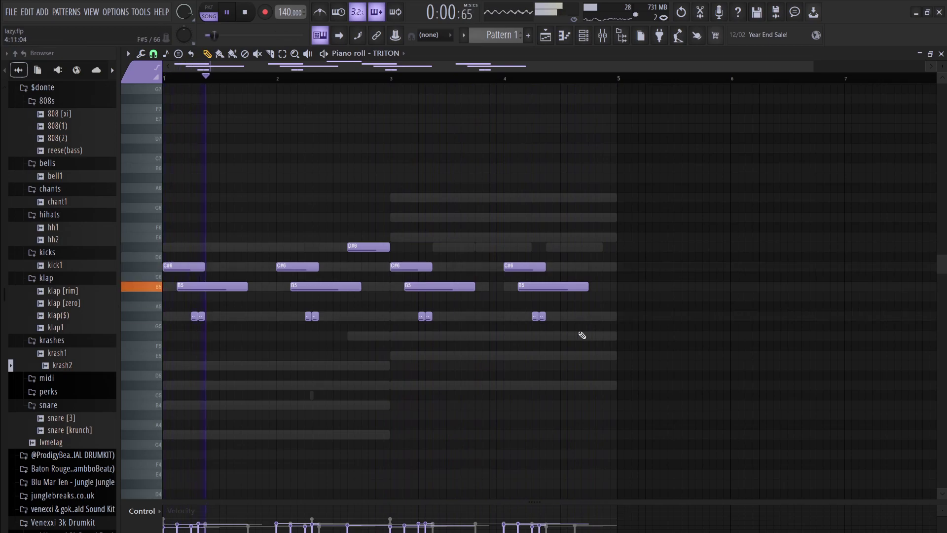
{"action": "left_click", "coordinate": [369, 246]}
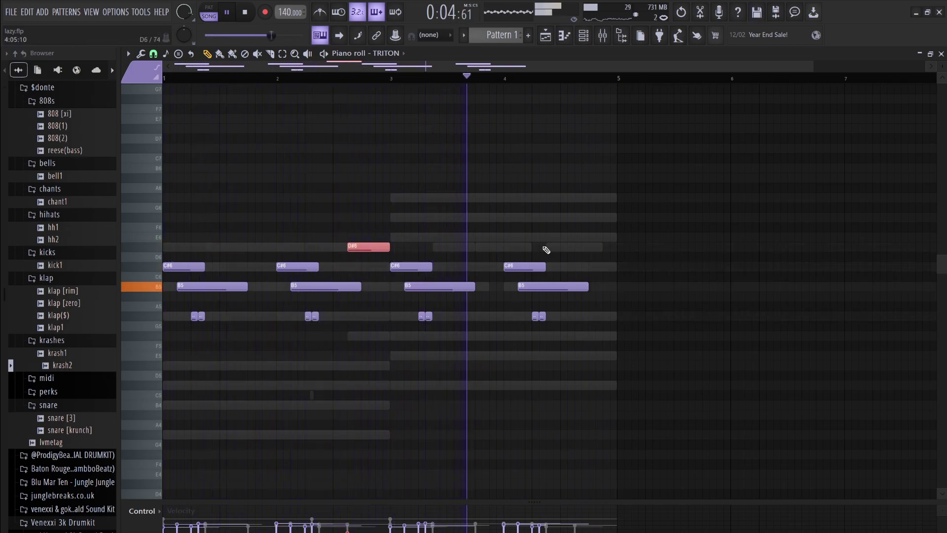
Copy the TRITON channel's notes into the fourth Sampler channel
{"action": "left_click", "coordinate": [618, 35]}
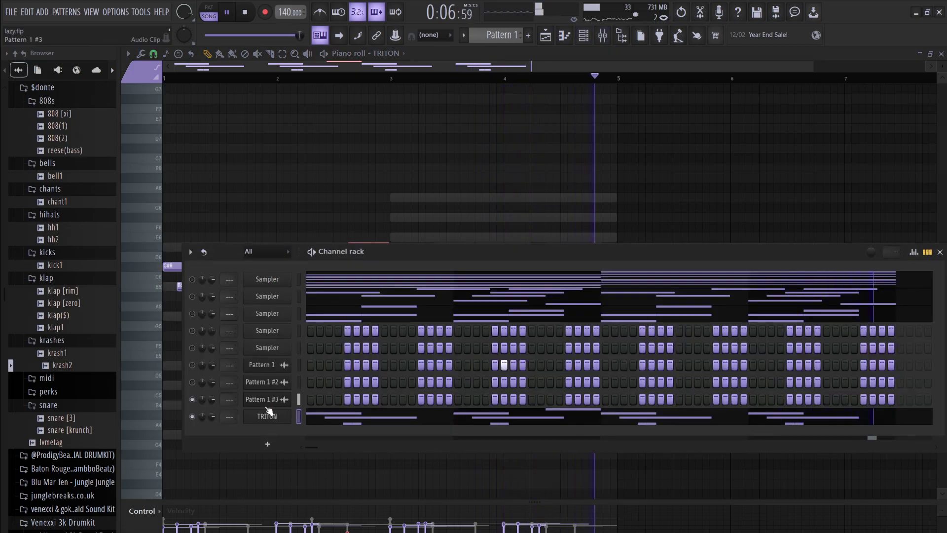
{"action": "key", "text": "space"}
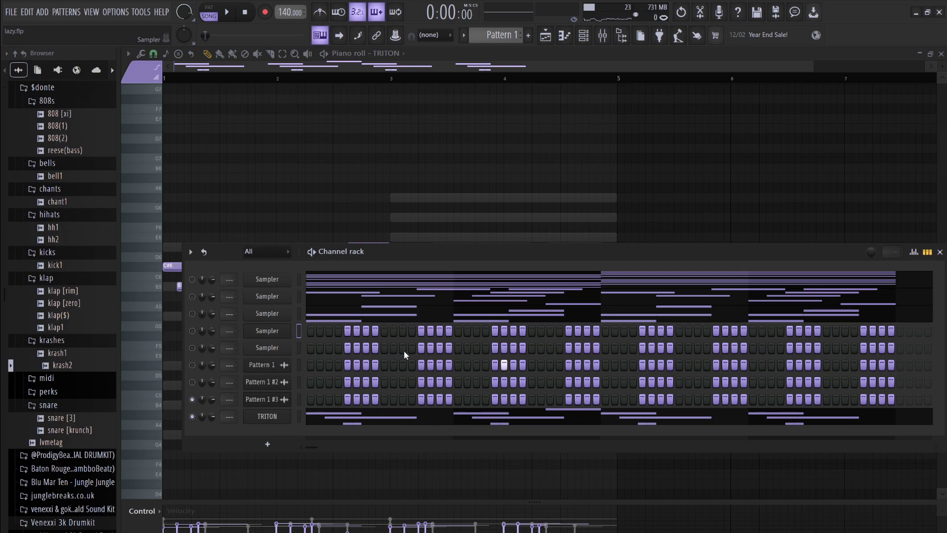
{"action": "key", "text": "ctrl+v"}
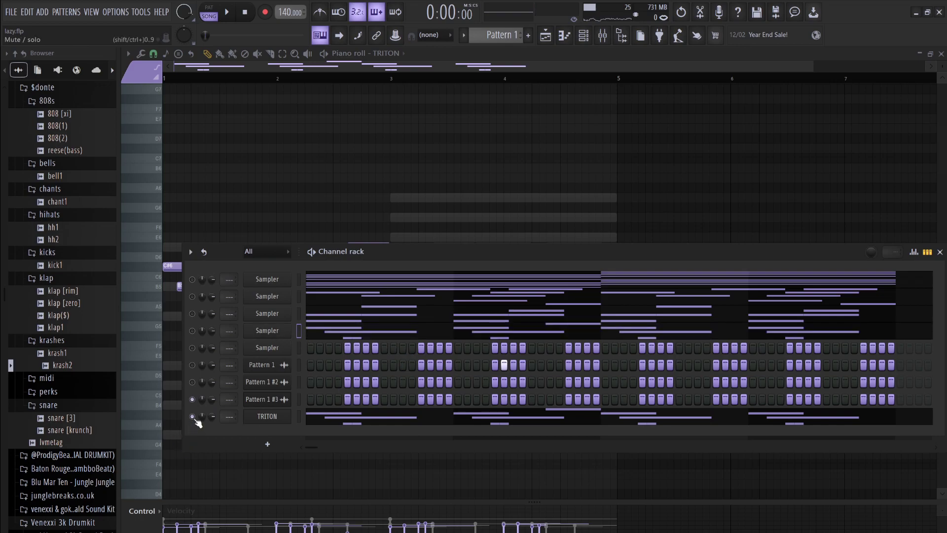
Solo the TRITON channel and render Pattern 1 as an audio clip
{"action": "right_click", "coordinate": [193, 416]}
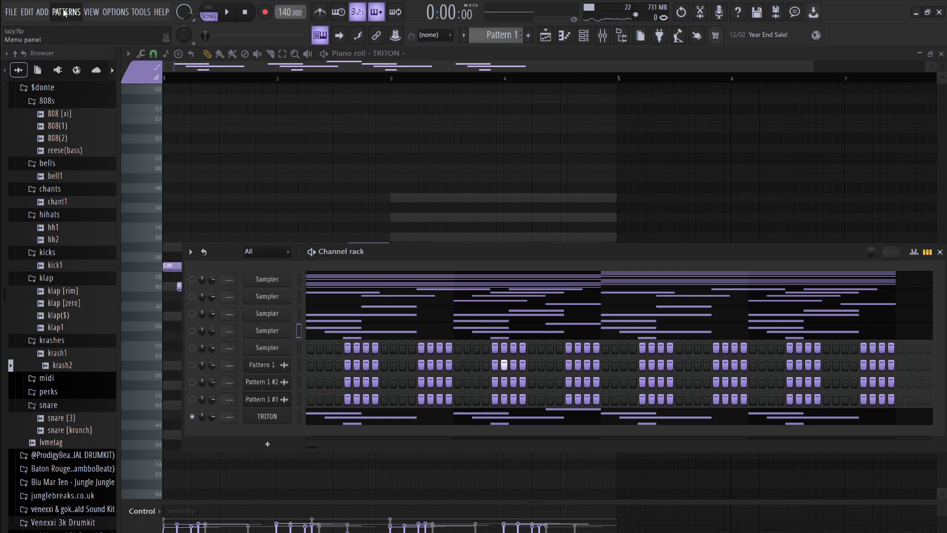
{"action": "key", "text": "l"}
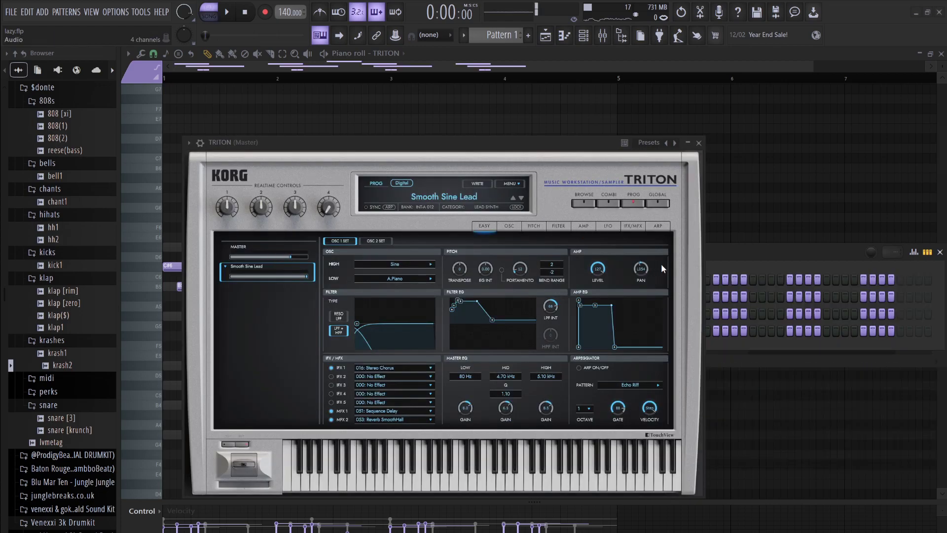
{"action": "key", "text": "l"}
Show all channels in the Channel rack and cut the notes from the TRITON channel
{"action": "left_click", "coordinate": [751, 248]}
{"action": "left_click", "coordinate": [276, 254]}
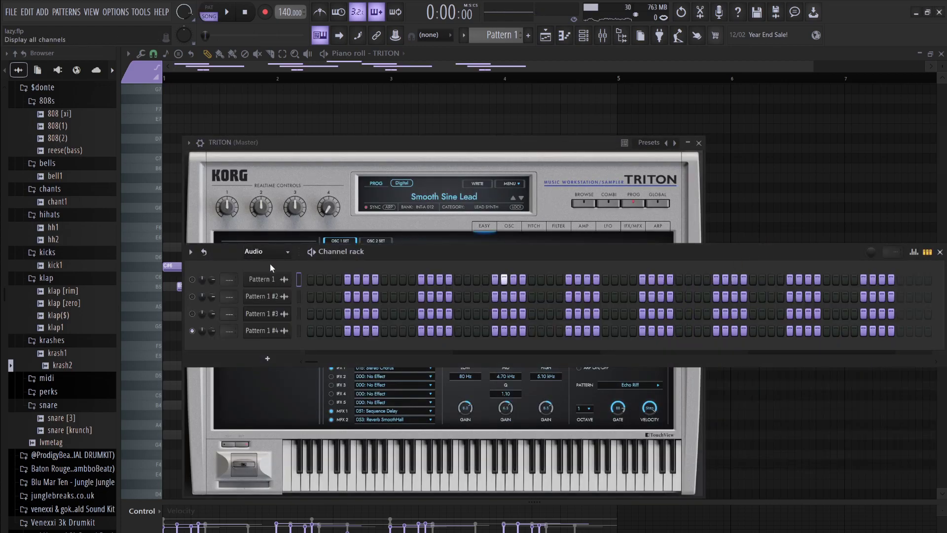
{"action": "left_click", "coordinate": [268, 264]}
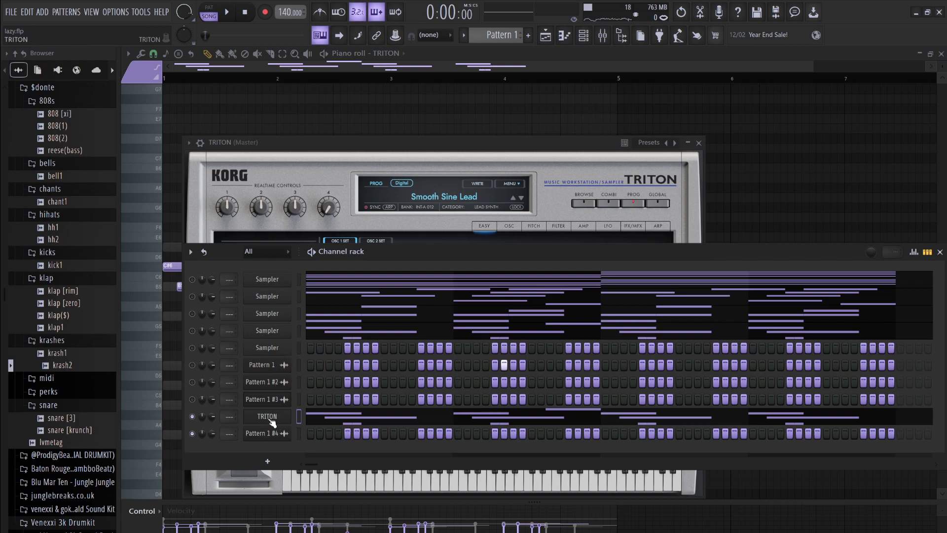
{"action": "key", "text": "ctrl+x"}
Browse the TRITON Bell/Mallet and Slow Synth programs, try Smoothy Pad, and load Ghostly Strings
{"action": "left_click", "coordinate": [457, 148]}
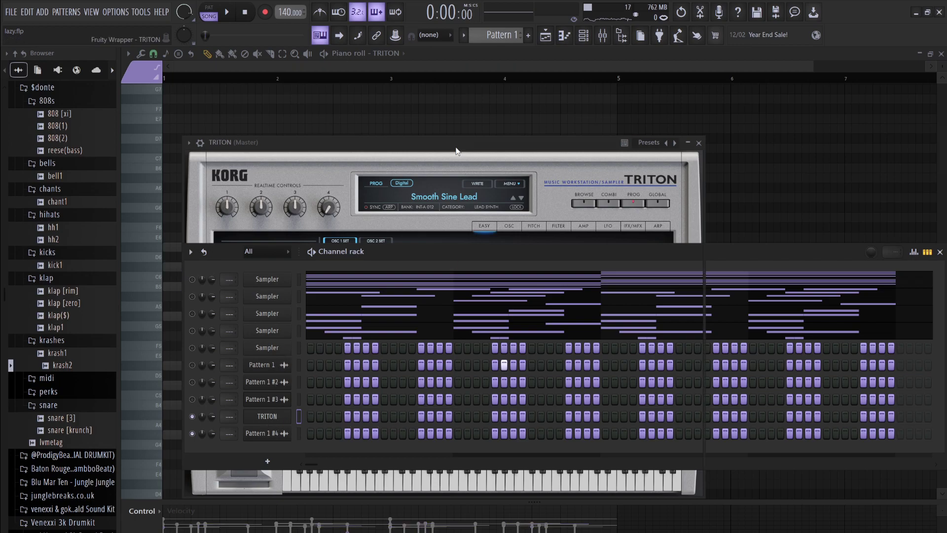
{"action": "left_click", "coordinate": [453, 194]}
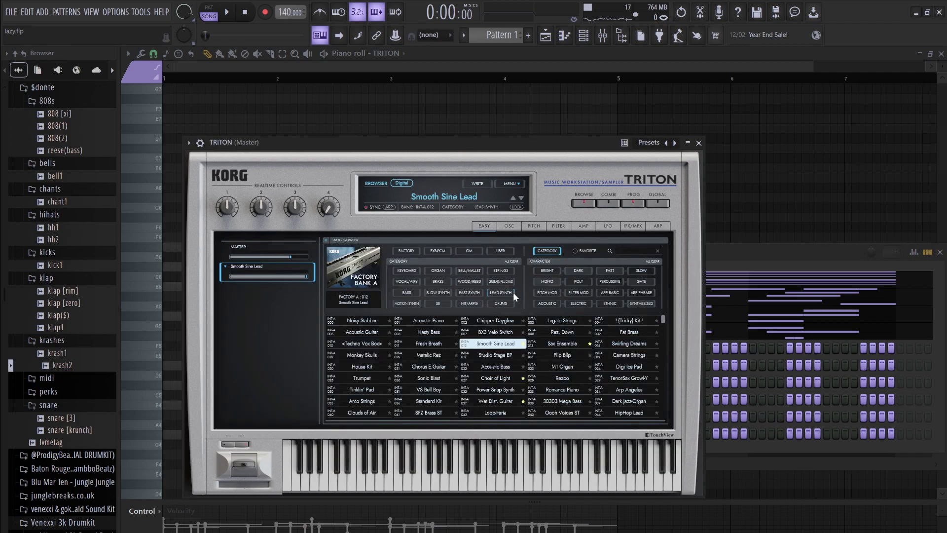
{"action": "left_click", "coordinate": [468, 272]}
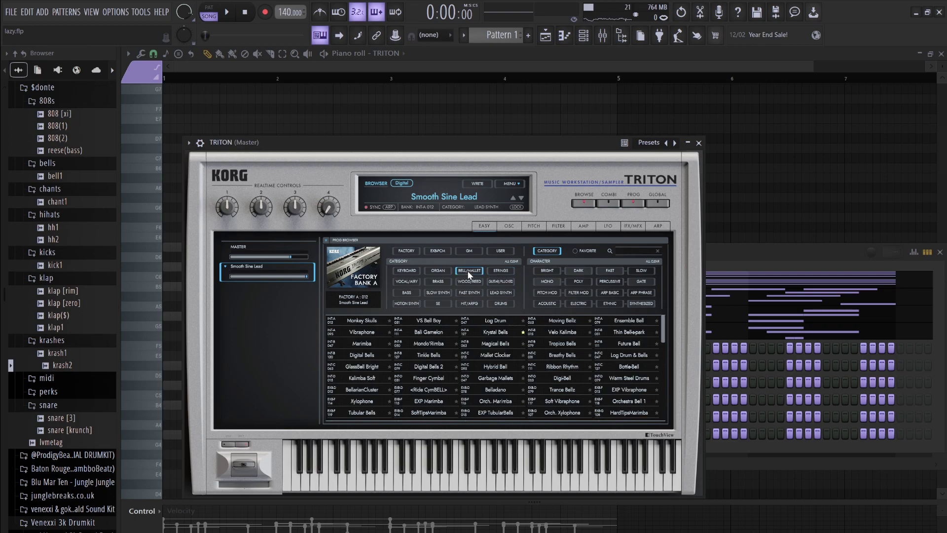
{"action": "left_click", "coordinate": [438, 293]}
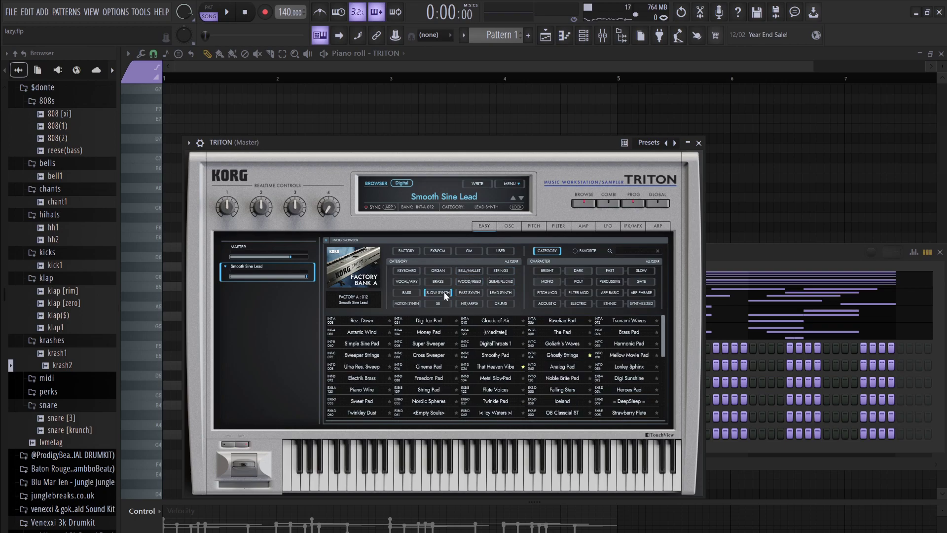
{"action": "left_click", "coordinate": [496, 356]}
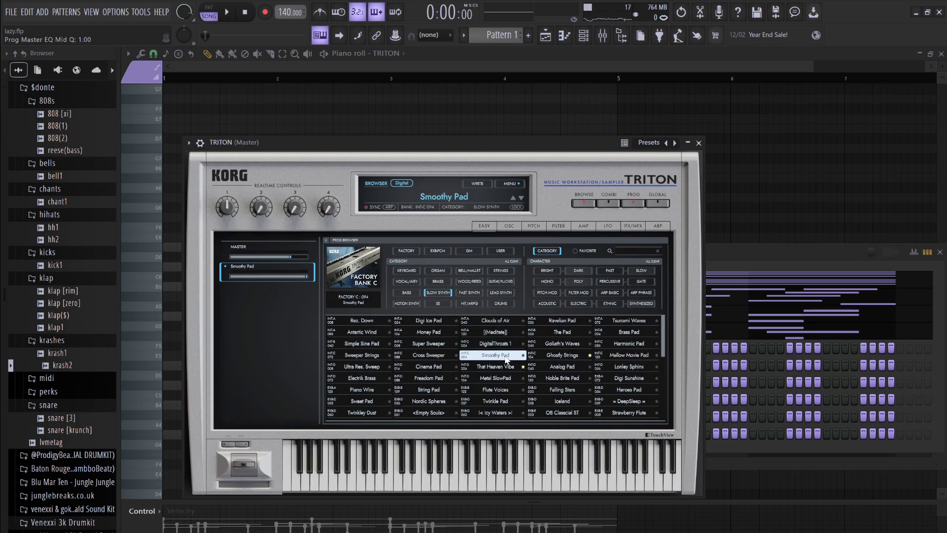
{"action": "left_click", "coordinate": [568, 354]}
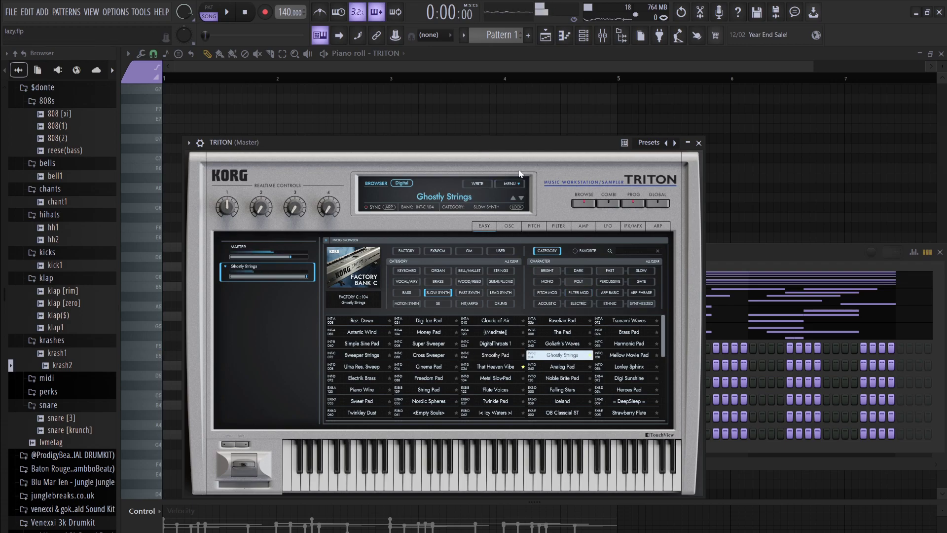
{"action": "left_click", "coordinate": [718, 260]}
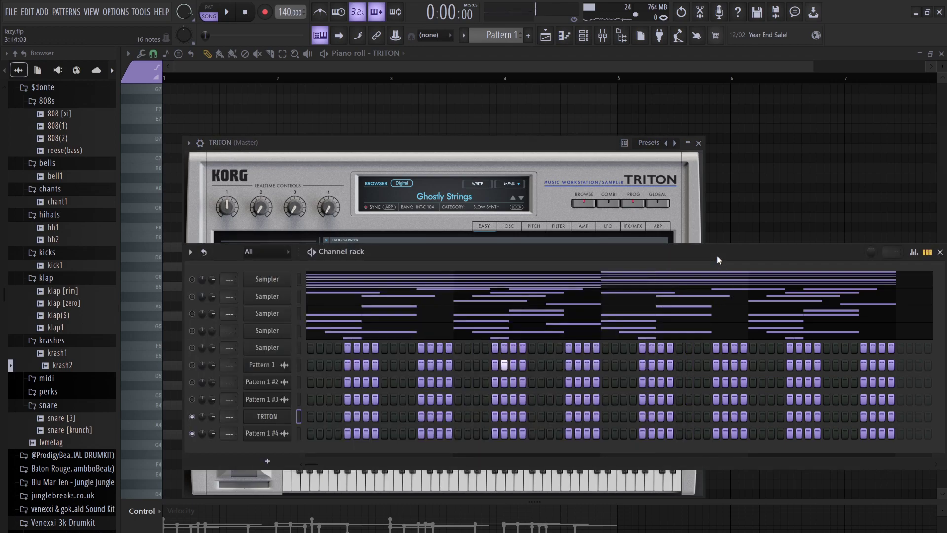
Draw two-bar B5 and F#5 notes from bar 1 and two-bar C#6 and G#5 notes from bar 3 in the TRITON piano roll
{"action": "key", "text": "F5"}
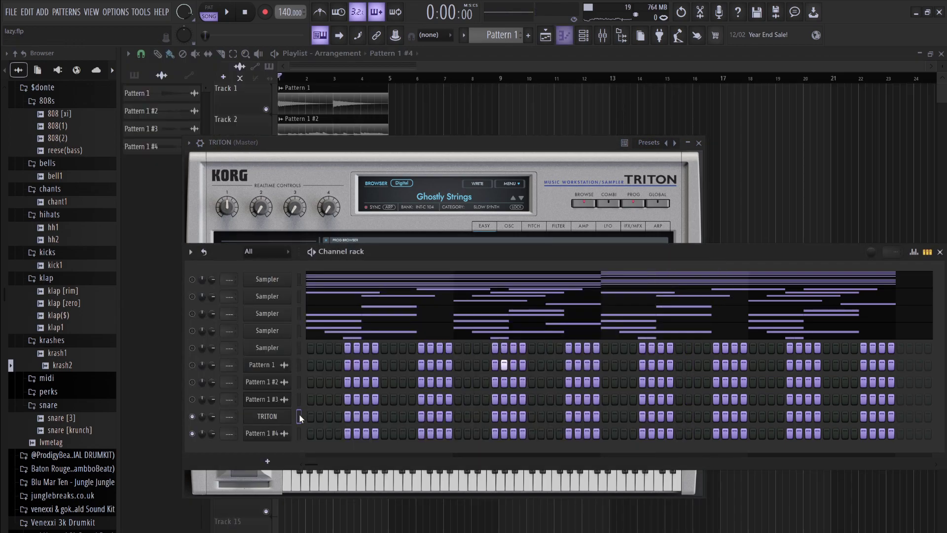
{"action": "key", "text": "F7"}
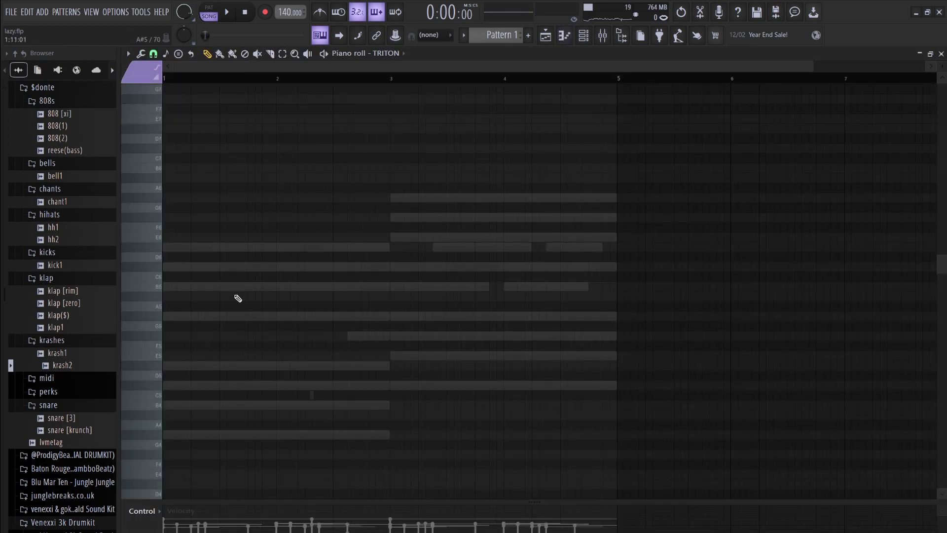
{"action": "left_click", "coordinate": [184, 286]}
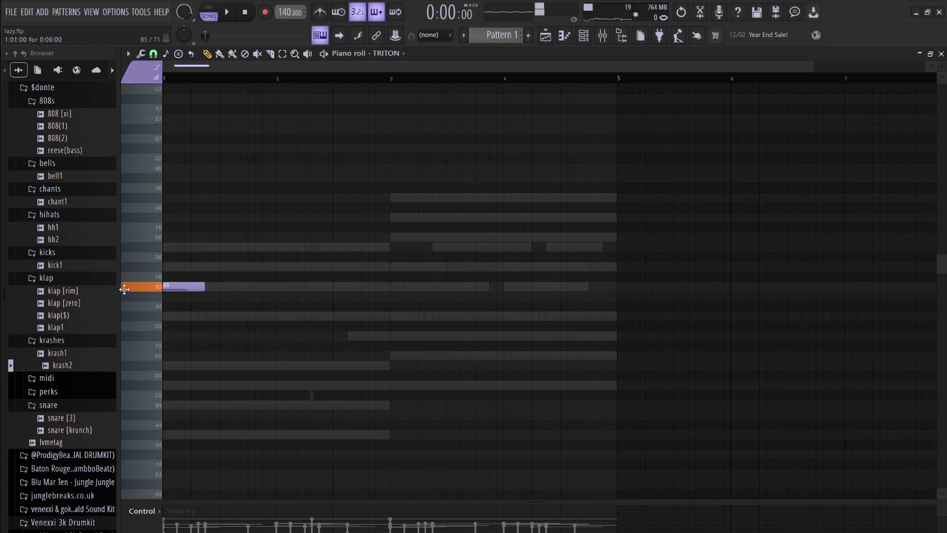
{"action": "left_click", "coordinate": [226, 345]}
{"action": "left_click_drag", "start_coordinate": [175, 344], "coordinate": [175, 334]}
{"action": "left_click_drag", "start_coordinate": [222, 389], "coordinate": [388, 316], "text": "ctrl"}
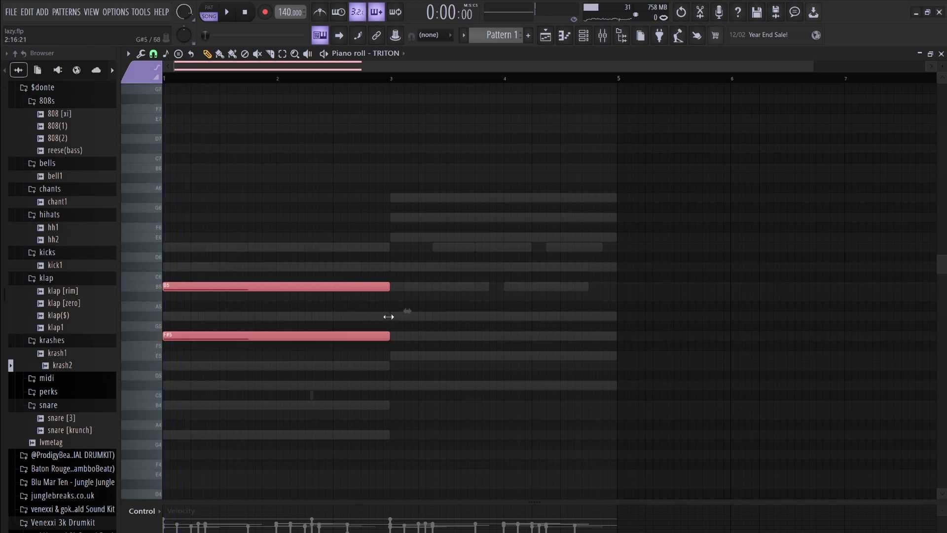
{"action": "left_click", "coordinate": [396, 267]}
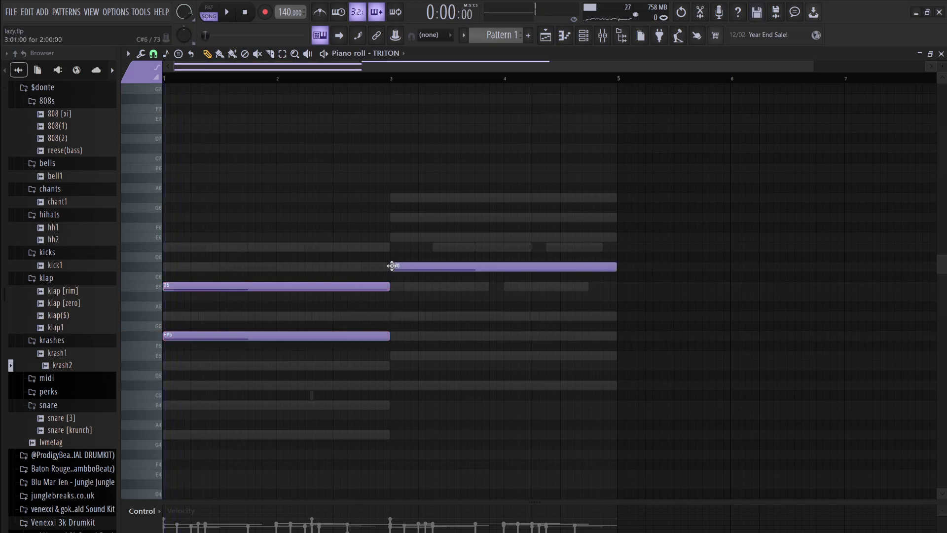
{"action": "left_click", "coordinate": [396, 316]}
Unmute all channels and play the Ghostly Strings notes together with the rendered clips
{"action": "left_click", "coordinate": [584, 35]}
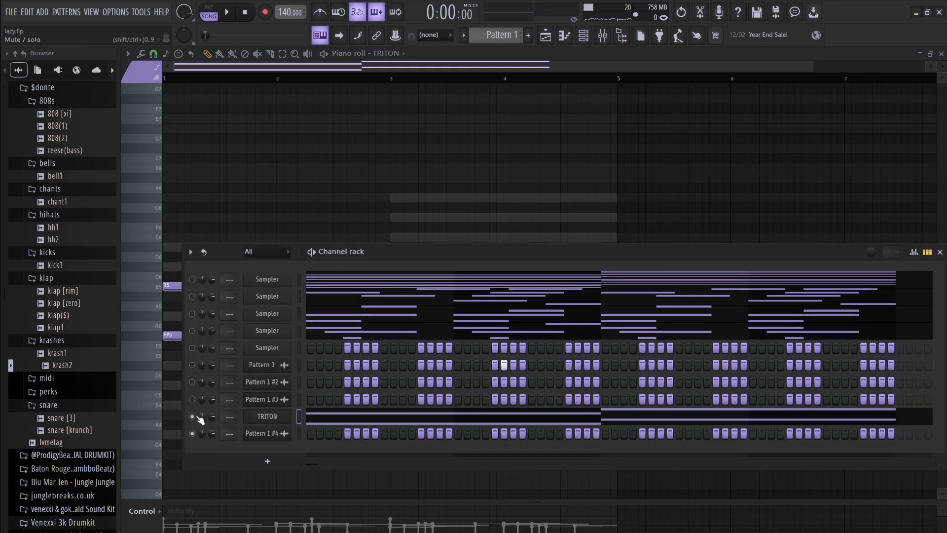
{"action": "key", "text": "space"}
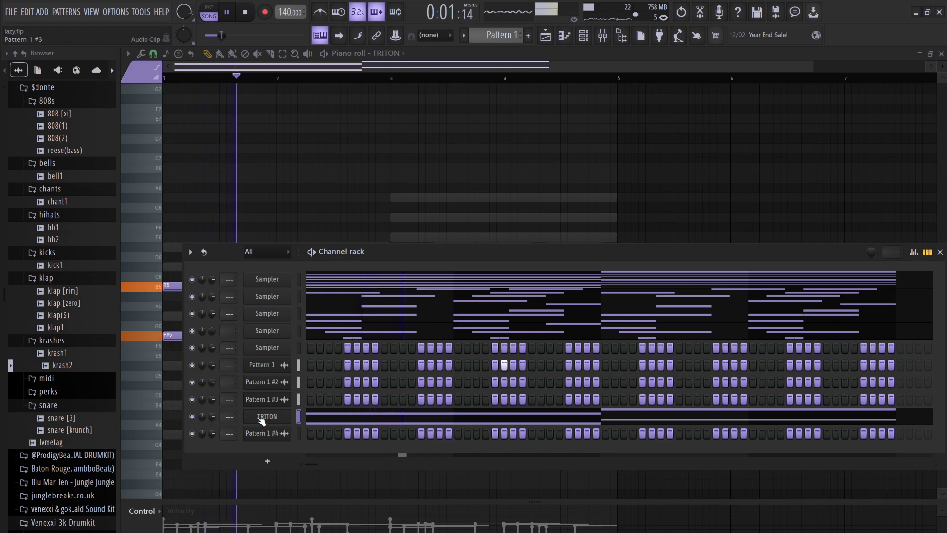
{"action": "key", "text": "F6"}
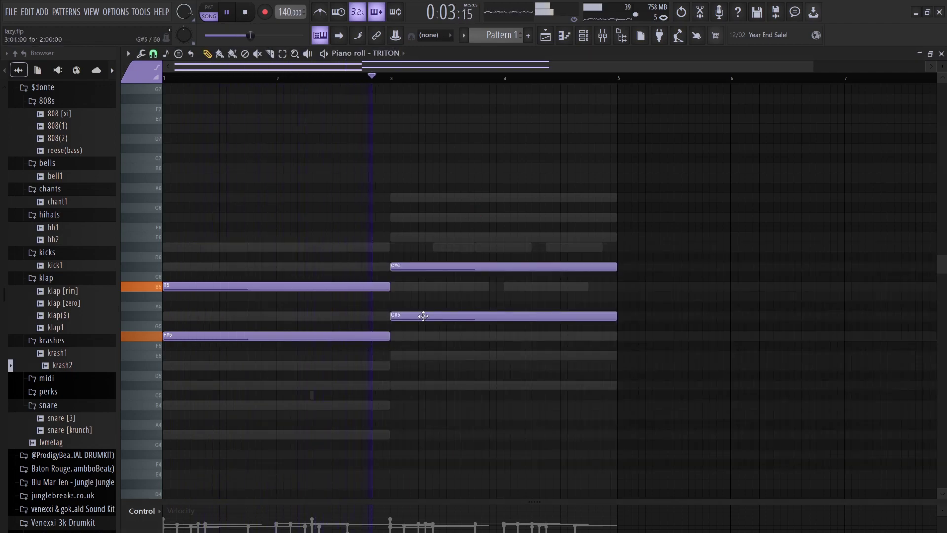
{"action": "left_click", "coordinate": [584, 35]}
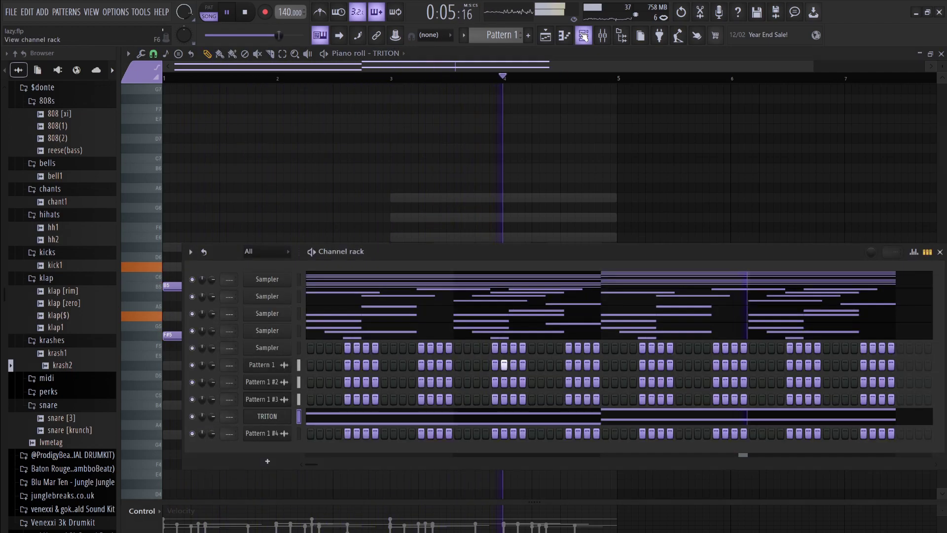
{"action": "key", "text": "space"}
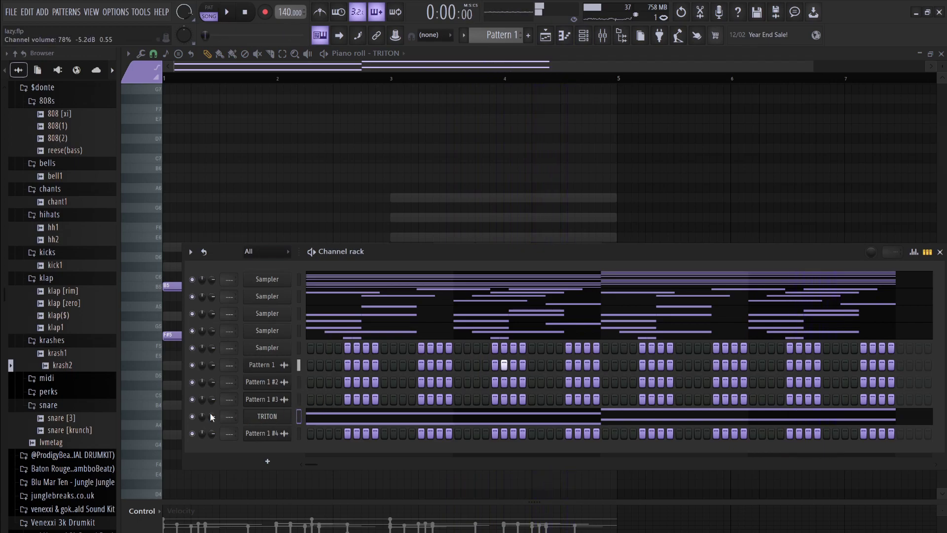
Solo the TRITON channel and render its Ghostly Strings notes in Pattern 1 as an audio clip
{"action": "right_click", "coordinate": [198, 415]}
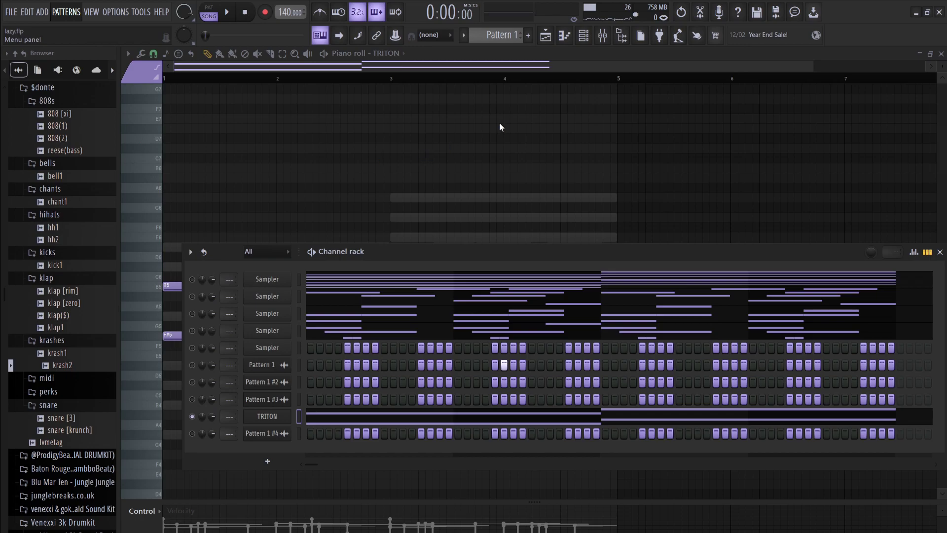
{"action": "key", "text": "l"}
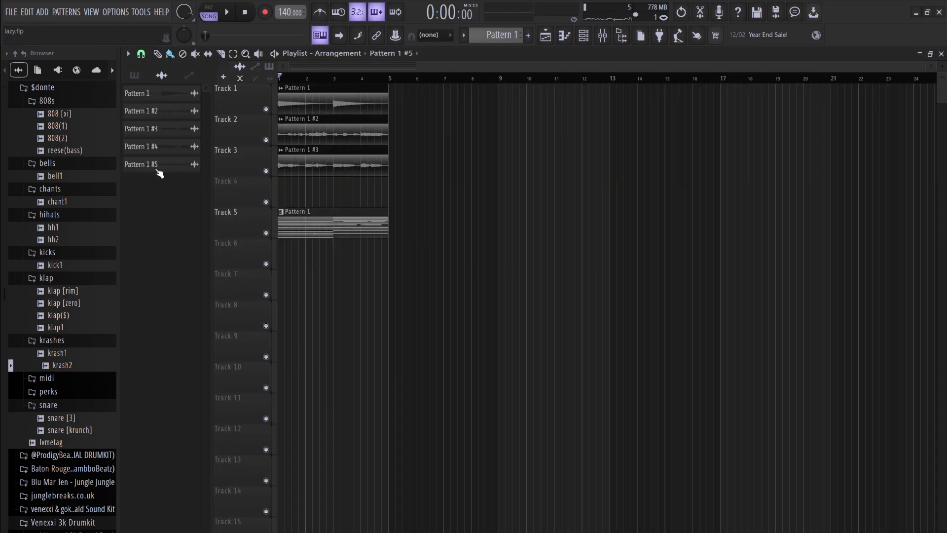
Place the Pattern 1 #5 audio clip on Track 4 with Generic (bleeding) declicking and move the Pattern 1 note clip to Track 8
{"action": "left_click_drag", "start_coordinate": [158, 170], "coordinate": [304, 197]}
{"action": "double_click", "coordinate": [304, 197]}
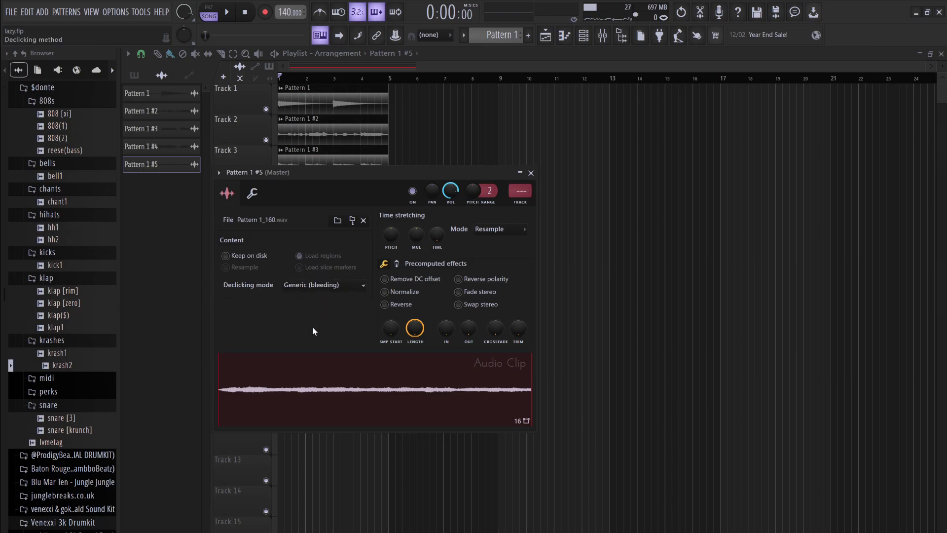
{"action": "key", "text": "Escape"}
{"action": "left_click", "coordinate": [300, 229]}
{"action": "left_click_drag", "start_coordinate": [300, 229], "coordinate": [303, 326]}
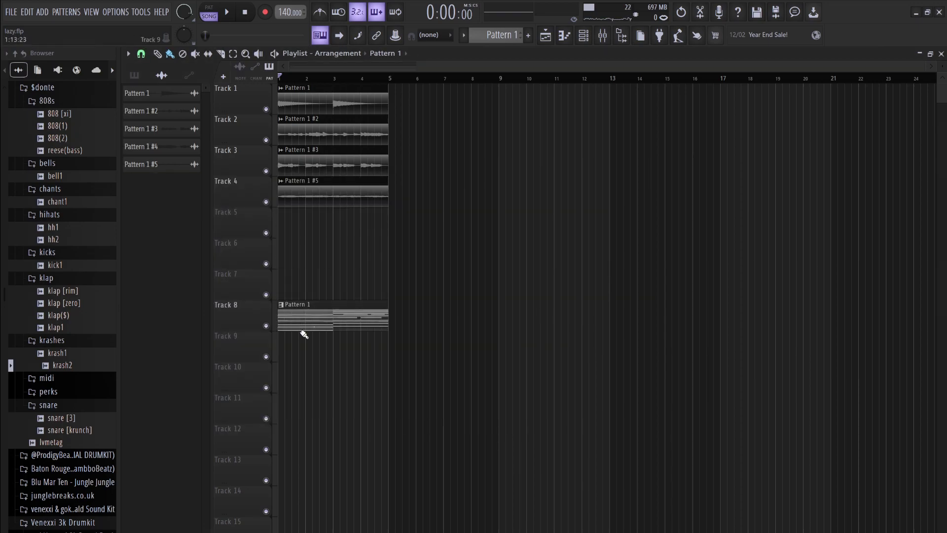
Move the Pattern 1 #5 clip to Track 5, and place the Pattern 1 #4 audio clip on Track 4 at bar 1 and open its settings
{"action": "left_click_drag", "start_coordinate": [303, 205], "coordinate": [308, 242]}
{"action": "right_click", "coordinate": [309, 223]}
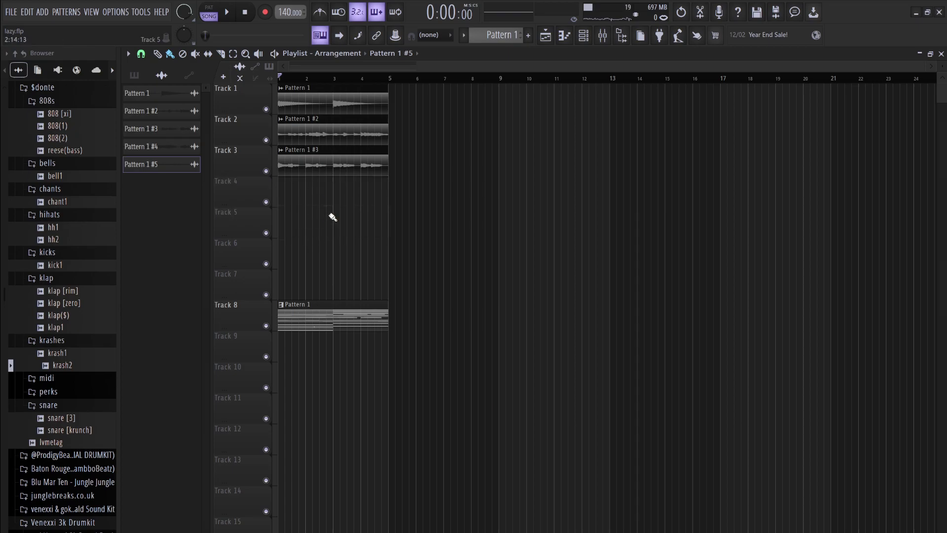
{"action": "left_click", "coordinate": [306, 223]}
{"action": "left_click_drag", "start_coordinate": [173, 147], "coordinate": [306, 193]}
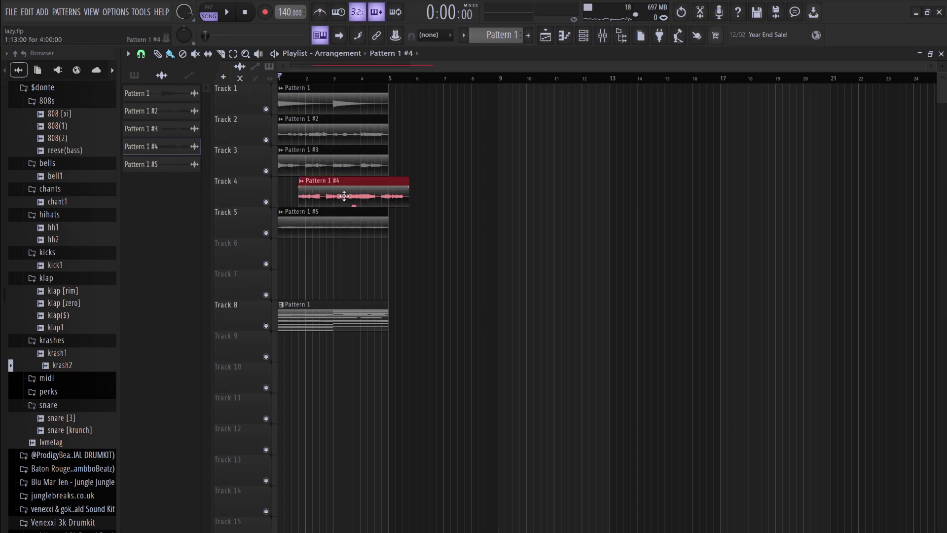
{"action": "double_click", "coordinate": [318, 196]}
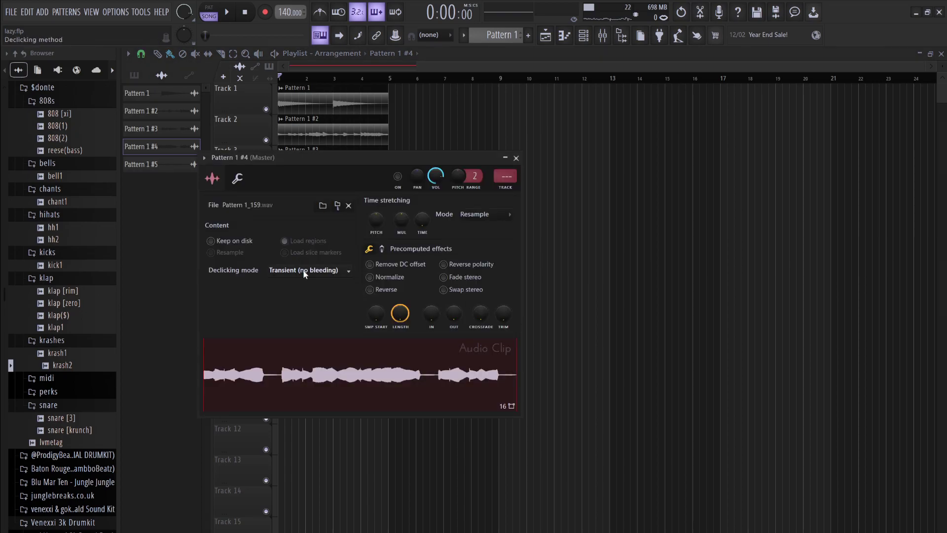
Copy the TRITON channel's notes into the fifth Sampler channel and delete the TRITON channel
{"action": "key", "text": "F6"}
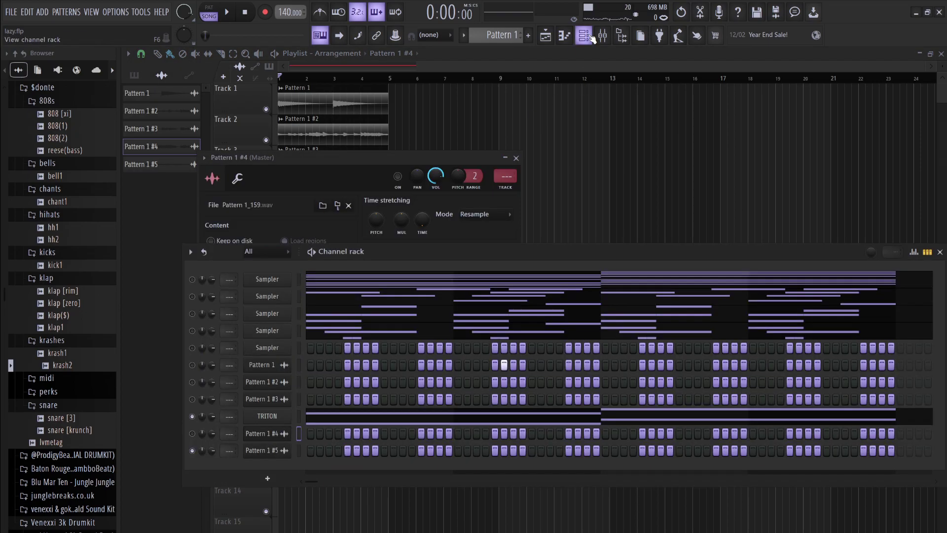
{"action": "left_click", "coordinate": [276, 418]}
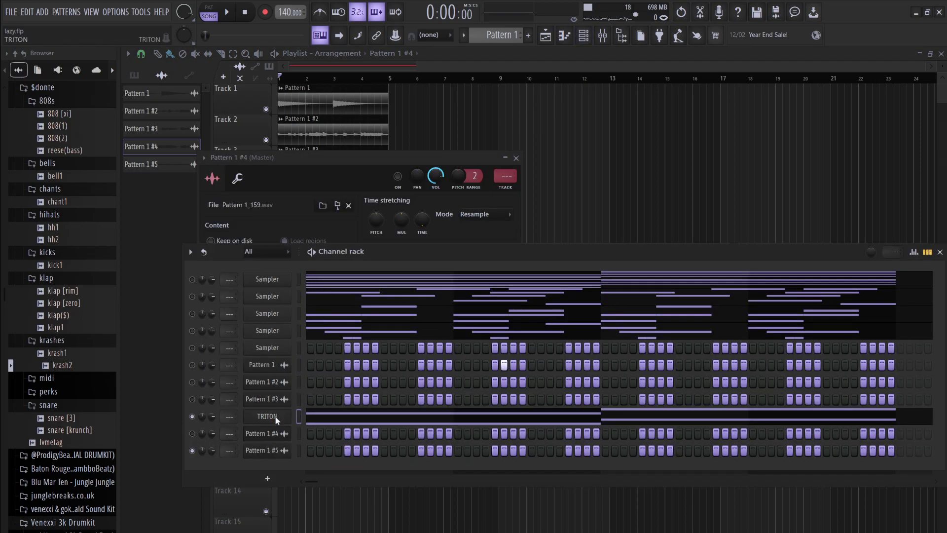
{"action": "left_click", "coordinate": [282, 346]}
{"action": "key", "text": "ctrl+v"}
{"action": "left_click", "coordinate": [283, 419]}
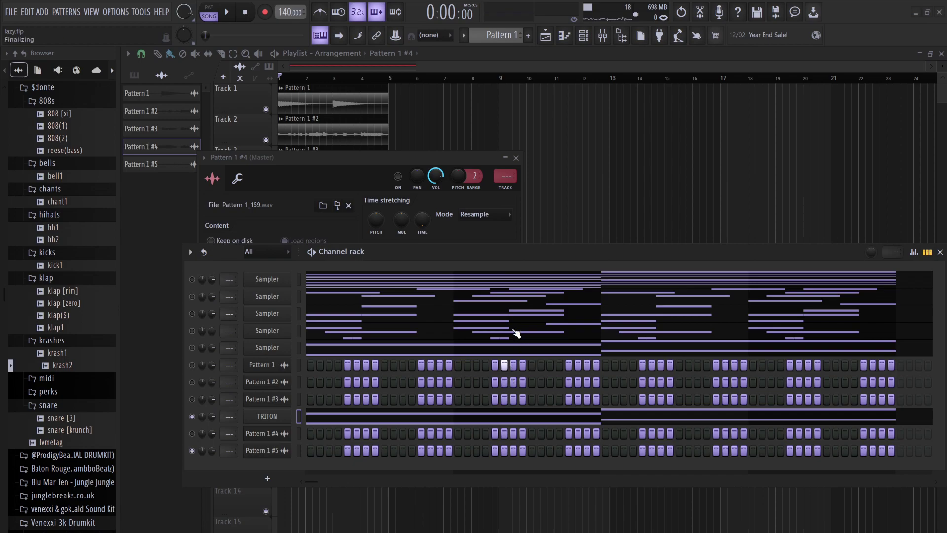
{"action": "key", "text": "alt+Delete"}
Unmute all channels and assign the five Pattern 1 audio clip channels to mixer tracks 1 to 5
{"action": "right_click", "coordinate": [192, 365]}
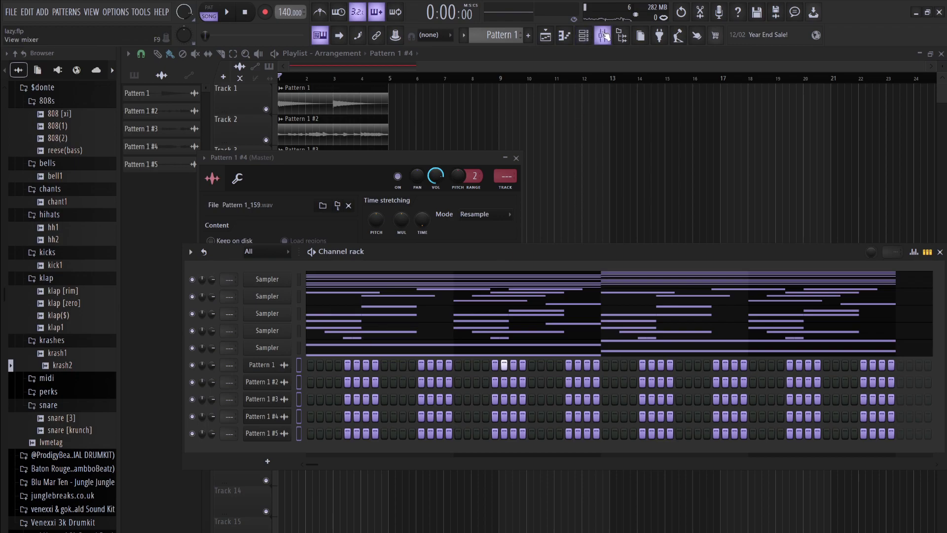
{"action": "left_click", "coordinate": [602, 35]}
{"action": "left_click", "coordinate": [407, 262]}
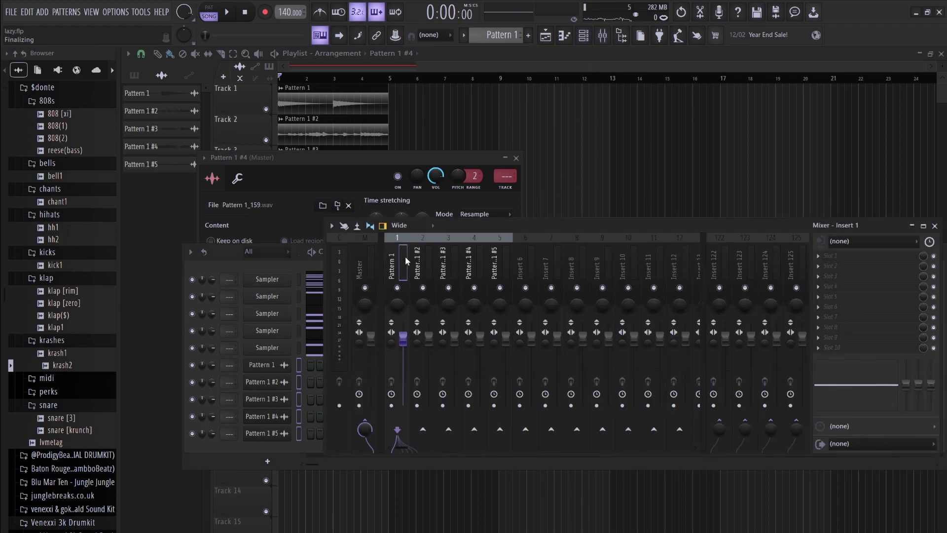
{"action": "key", "text": "ctrl+shift+l"}
Route mixer tracks 1 to 5 only to Insert 6 and check their routing
{"action": "left_click", "coordinate": [518, 270]}
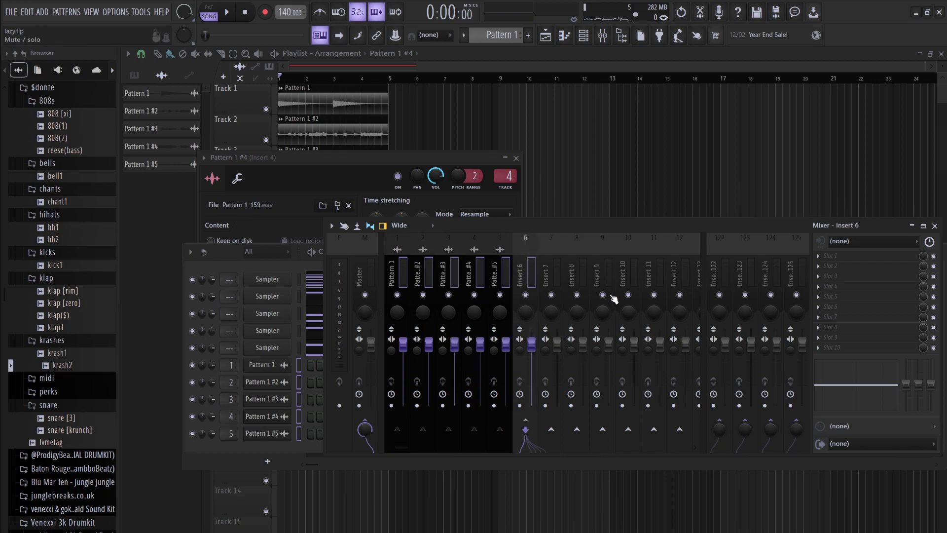
{"action": "left_click", "coordinate": [498, 266], "text": "ctrl+shift"}
{"action": "left_click", "coordinate": [399, 271]}
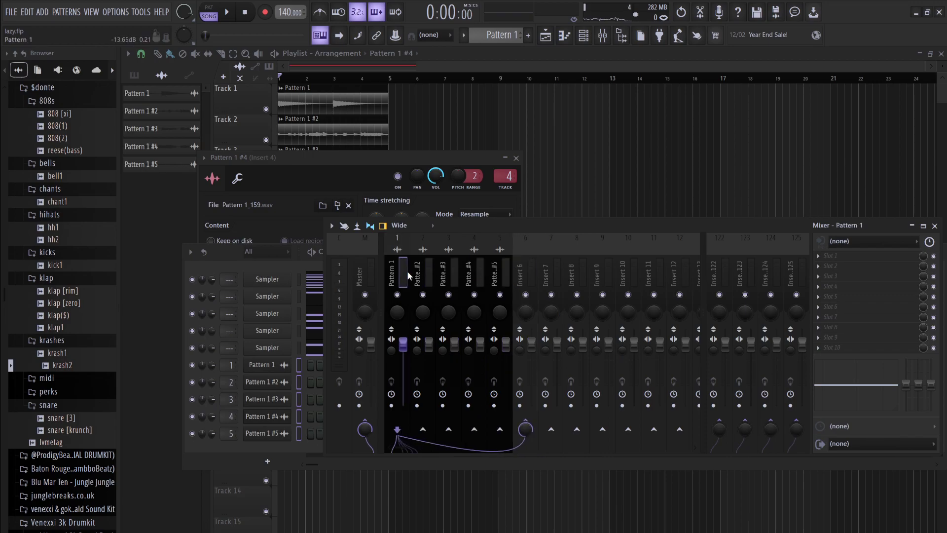
{"action": "left_click", "coordinate": [524, 275]}
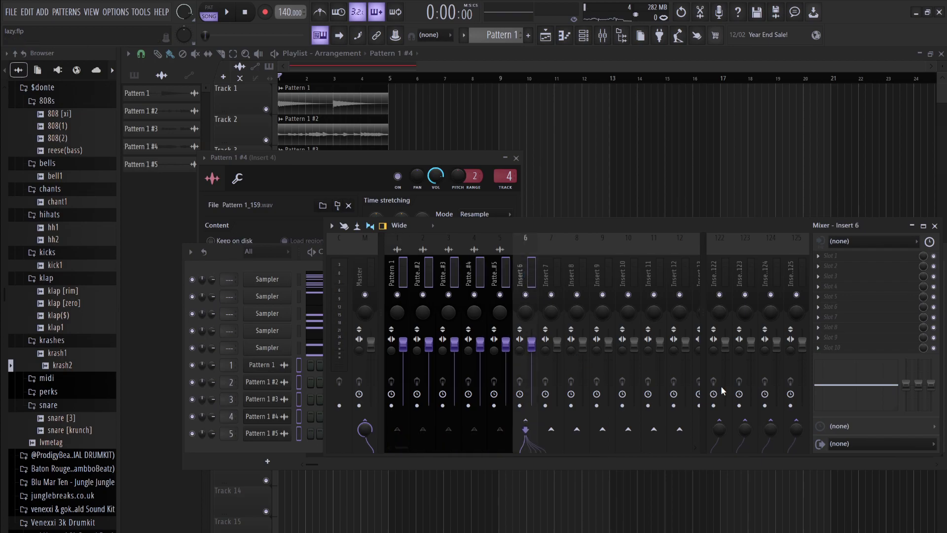
{"action": "left_click", "coordinate": [500, 267]}
{"action": "left_click", "coordinate": [523, 265]}
{"action": "left_click", "coordinate": [503, 264]}
Start playback and lower the mixer volumes of the Pattern 1 #2, #3, #4 and #5 tracks
{"action": "key", "text": "space"}
{"action": "left_click_drag", "start_coordinate": [506, 343], "coordinate": [481, 409]}
{"action": "left_click_drag", "start_coordinate": [455, 343], "coordinate": [429, 390]}
Cut the lows around 90 Hz and boost the mids by about 5.9 dB at 1.2 kHz on the Pattern 1 mixer track's EQ
{"action": "left_click", "coordinate": [395, 356]}
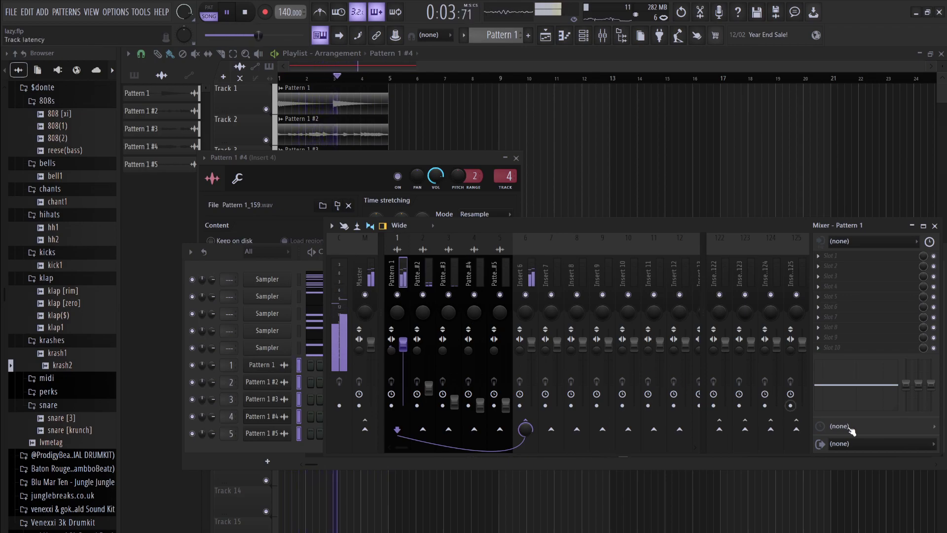
{"action": "left_click_drag", "start_coordinate": [906, 384], "coordinate": [852, 377]}
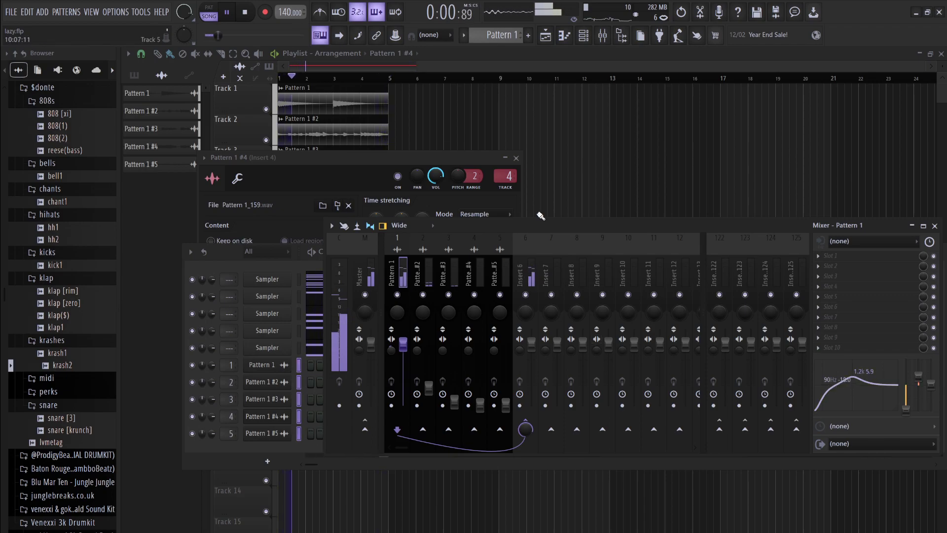
{"action": "key", "text": "F12"}
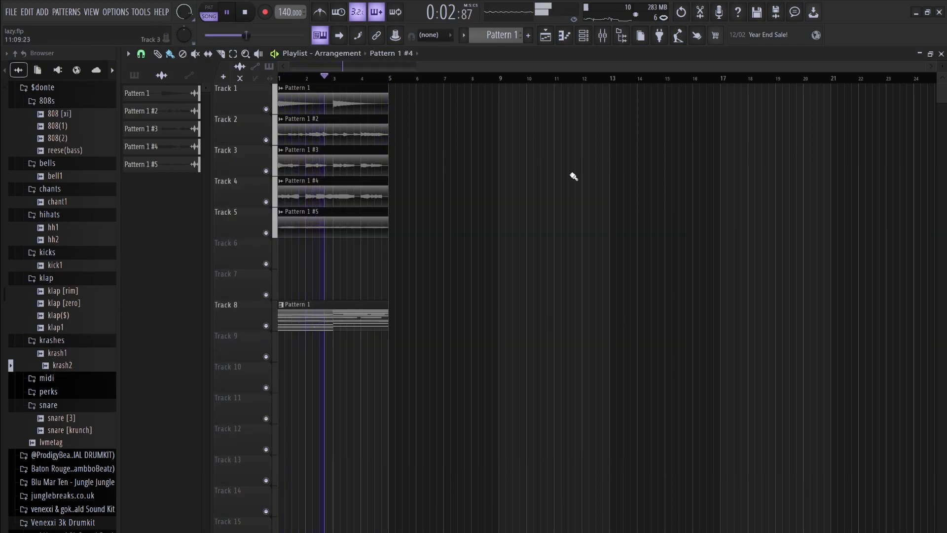
{"action": "key", "text": "space"}
Delete the Pattern 1, Pattern 1 #2 and Pattern 1 #3 audio clips from playlist Tracks 1 to 3
{"action": "right_click", "coordinate": [330, 125]}
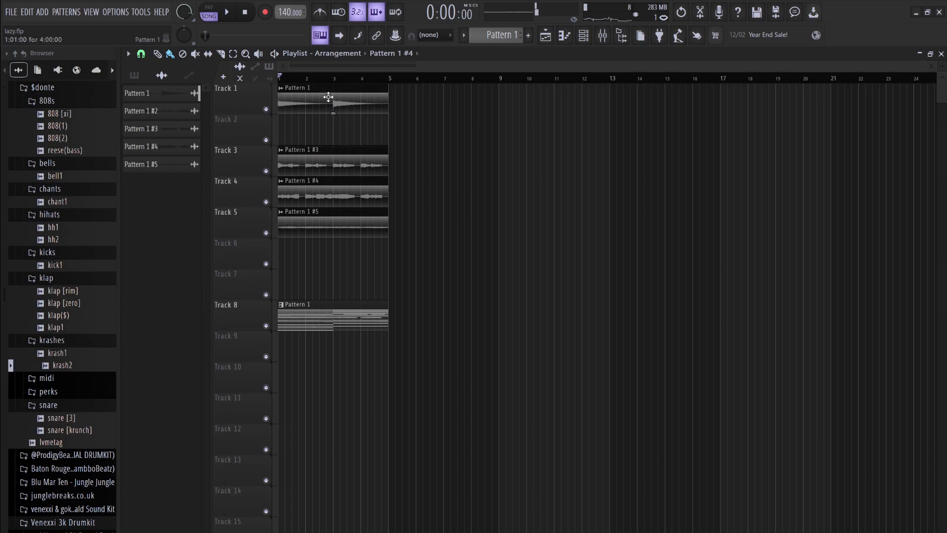
{"action": "right_click", "coordinate": [330, 97]}
{"action": "right_click", "coordinate": [323, 171]}
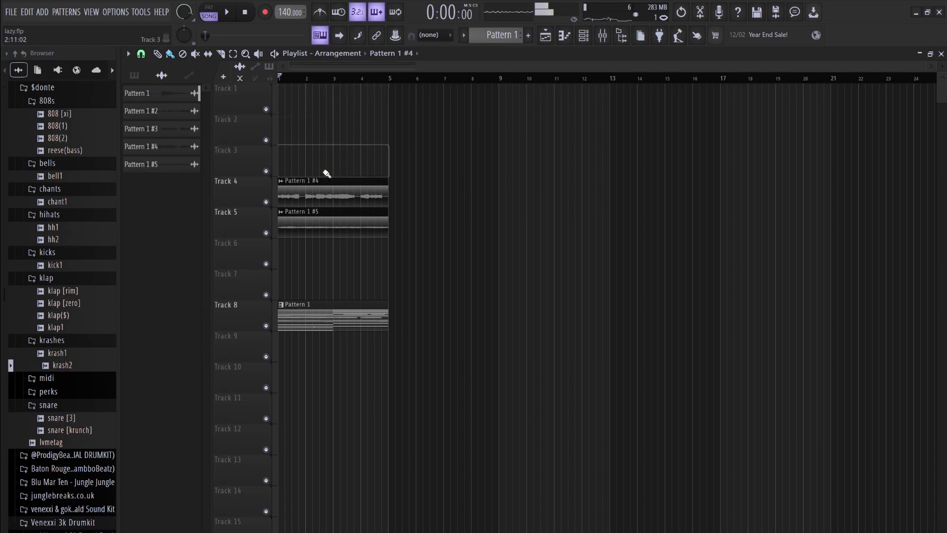
Place the Pattern 1 audio clip back on Track 1 at bar 1 and play the arrangement
{"action": "left_click", "coordinate": [586, 38]}
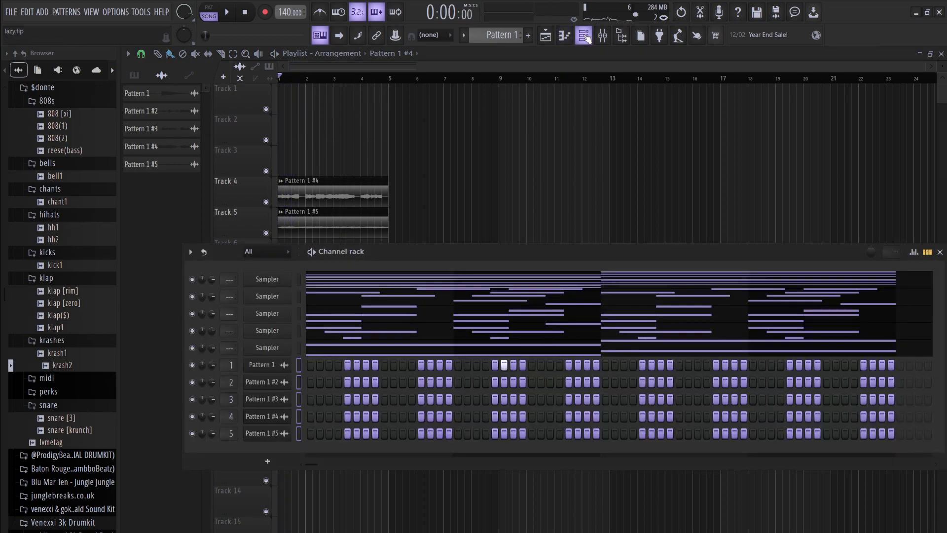
{"action": "left_click", "coordinate": [282, 365]}
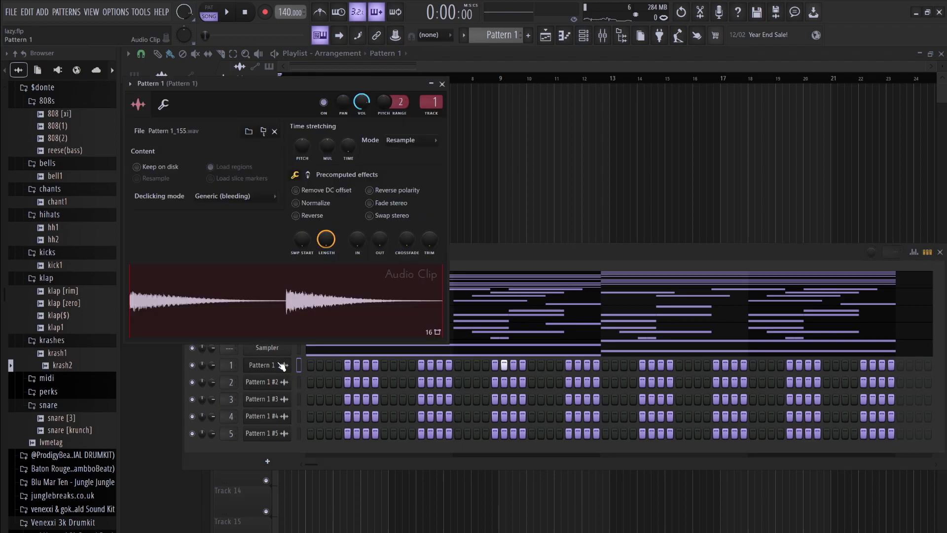
{"action": "left_click", "coordinate": [486, 257]}
{"action": "left_click", "coordinate": [526, 147]}
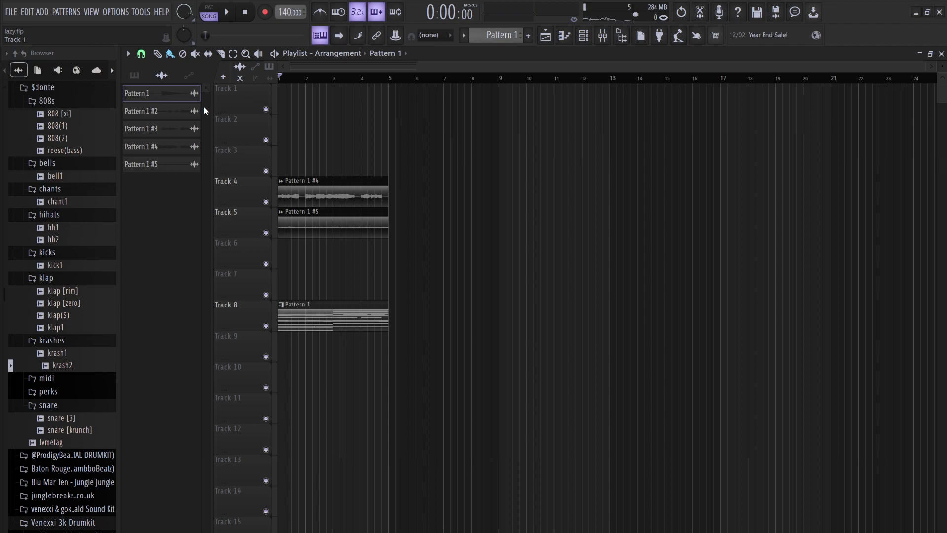
{"action": "left_click", "coordinate": [294, 104]}
{"action": "key", "text": "space"}
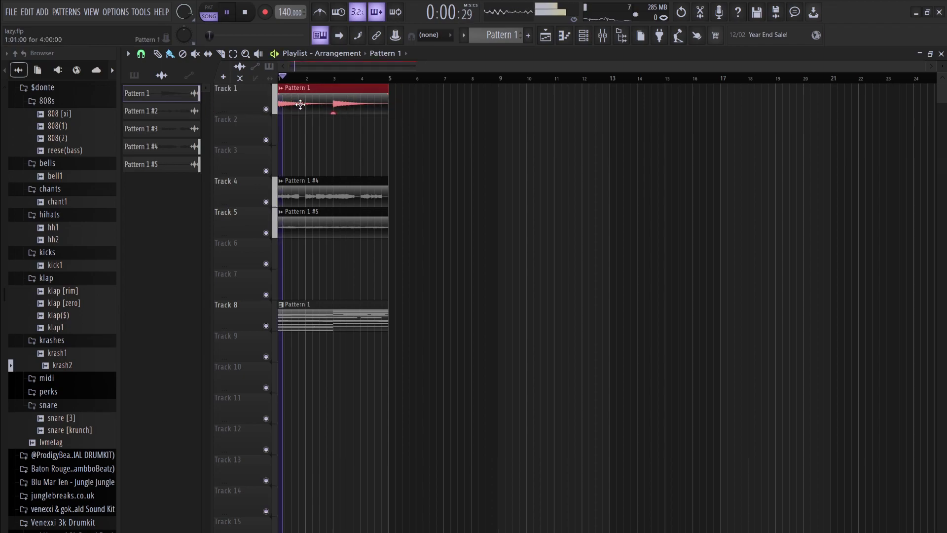
{"action": "left_click", "coordinate": [587, 38]}
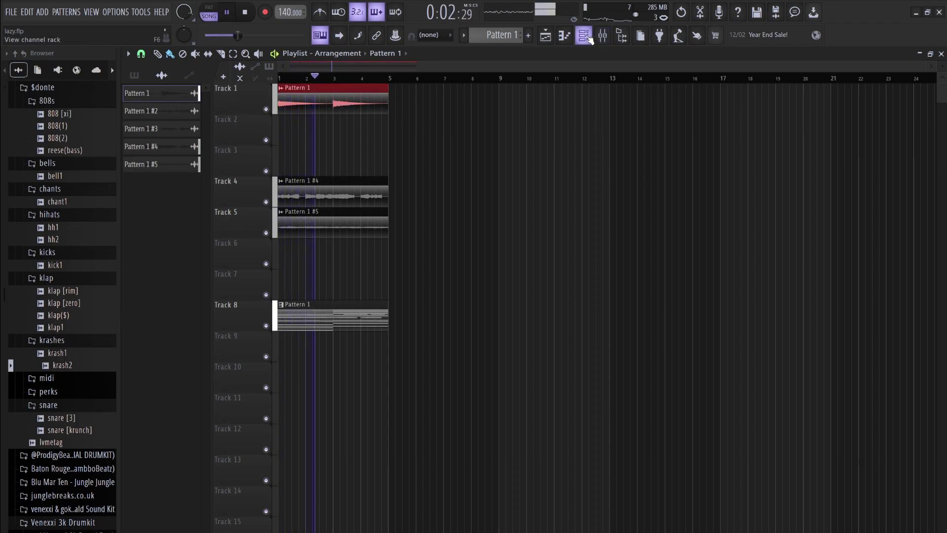
Place the Pattern 1 #2 and Pattern 1 #3 audio clips at bar 1 on Tracks 2 and 3 and play the arrangement
{"action": "key", "text": "space"}
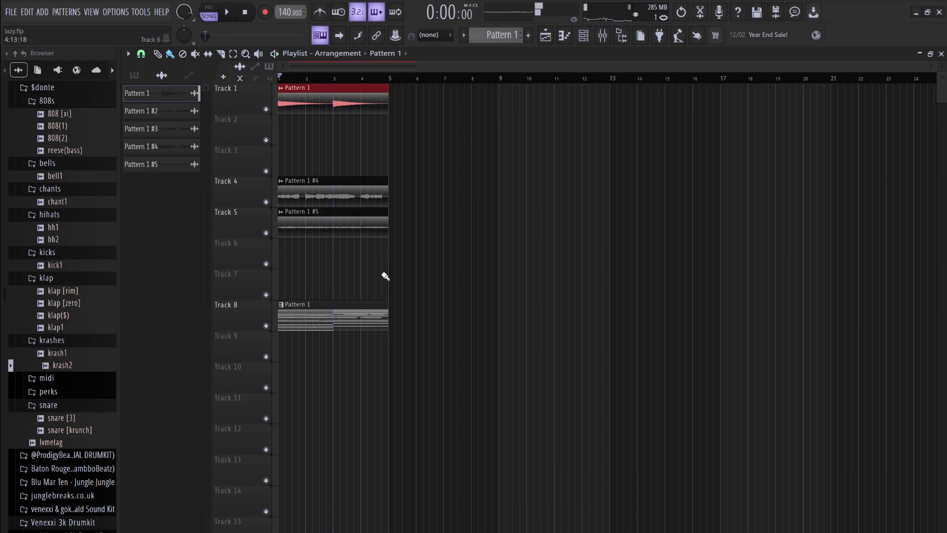
{"action": "left_click", "coordinate": [583, 37]}
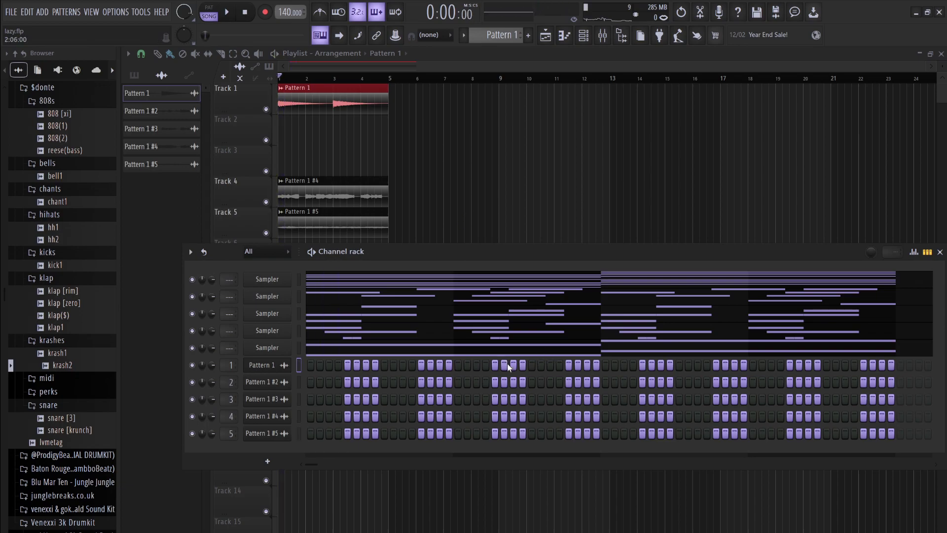
{"action": "key", "text": "space"}
{"action": "key", "text": "F6"}
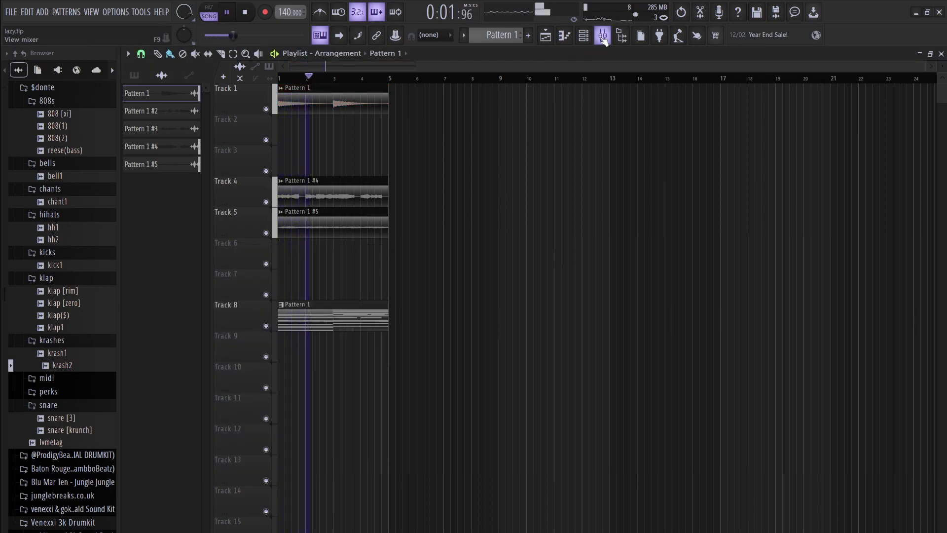
{"action": "key", "text": "space"}
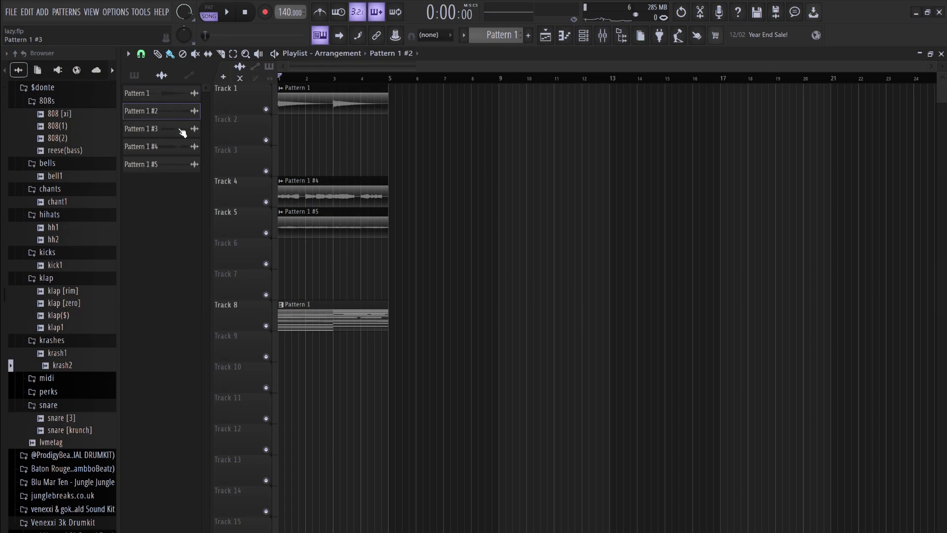
{"action": "mouse_move", "coordinate": [274, 117]}
{"action": "left_mouse_down"}
{"action": "mouse_move", "coordinate": [327, 123]}
{"action": "mouse_move", "coordinate": [279, 122]}
{"action": "left_mouse_up"}
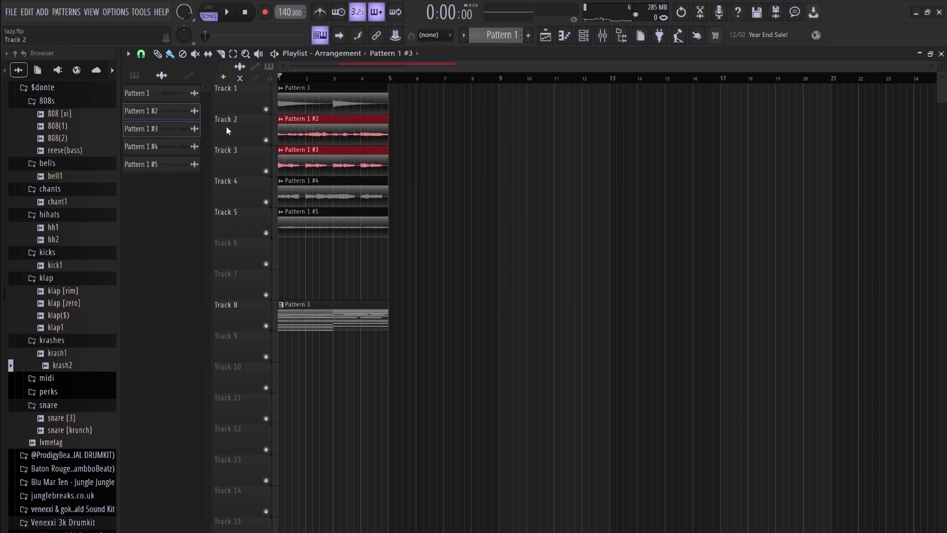
{"action": "key", "text": "space"}
Open the mixer and shift the Pattern 1 track's EQ boost to about 4.0 dB at 4.8 kHz
{"action": "left_click", "coordinate": [583, 37]}
{"action": "left_click", "coordinate": [601, 43]}
{"action": "left_click_drag", "start_coordinate": [429, 387], "coordinate": [454, 408]}
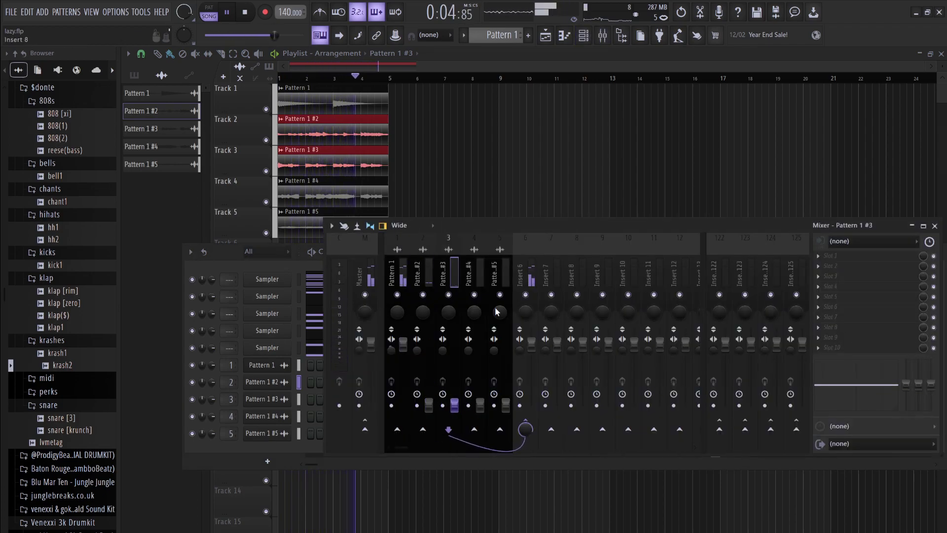
{"action": "left_click", "coordinate": [405, 266]}
{"action": "left_click_drag", "start_coordinate": [855, 379], "coordinate": [873, 378]}
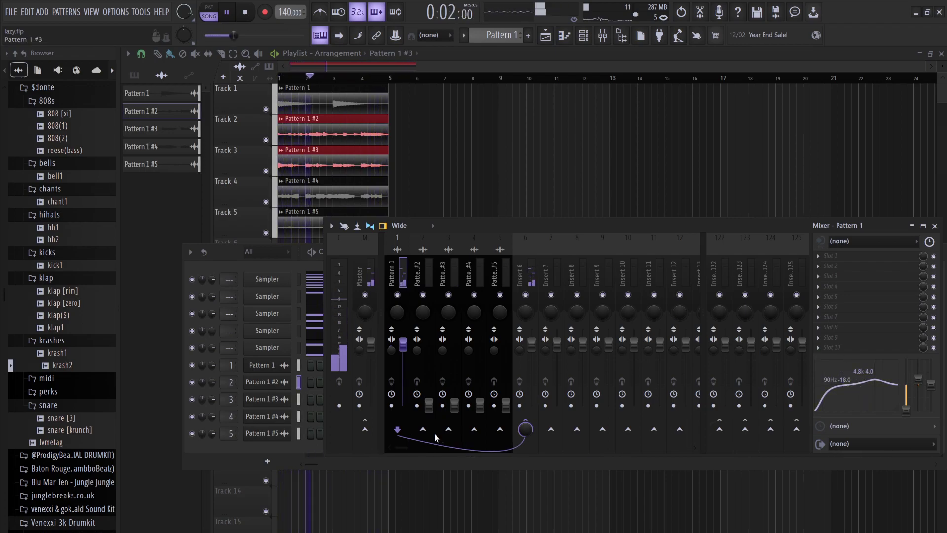
Raise the Pattern 1 #2 mixer volume to slightly below 89% and add Fruity PanOMatic to the track's second effect slot
{"action": "left_click_drag", "start_coordinate": [427, 405], "coordinate": [429, 355]}
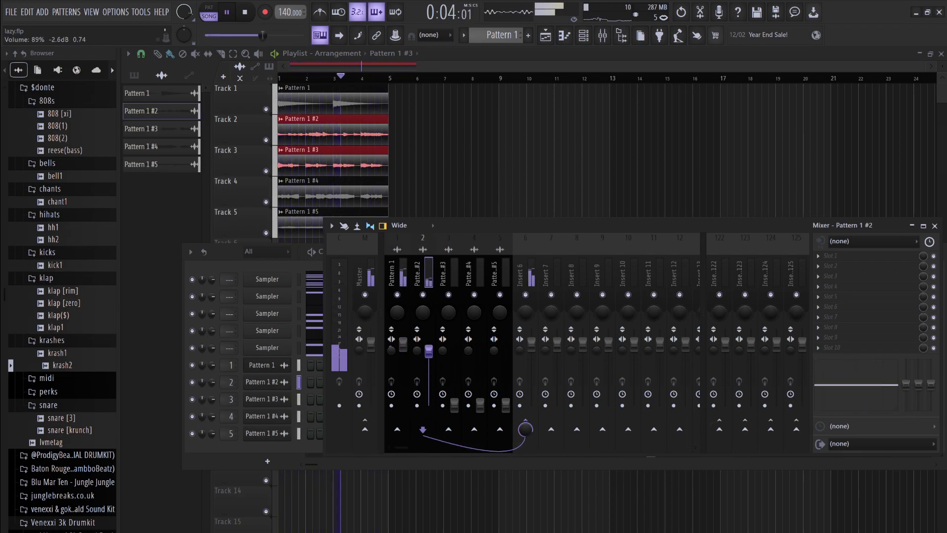
{"action": "left_click_drag", "start_coordinate": [428, 353], "coordinate": [429, 357]}
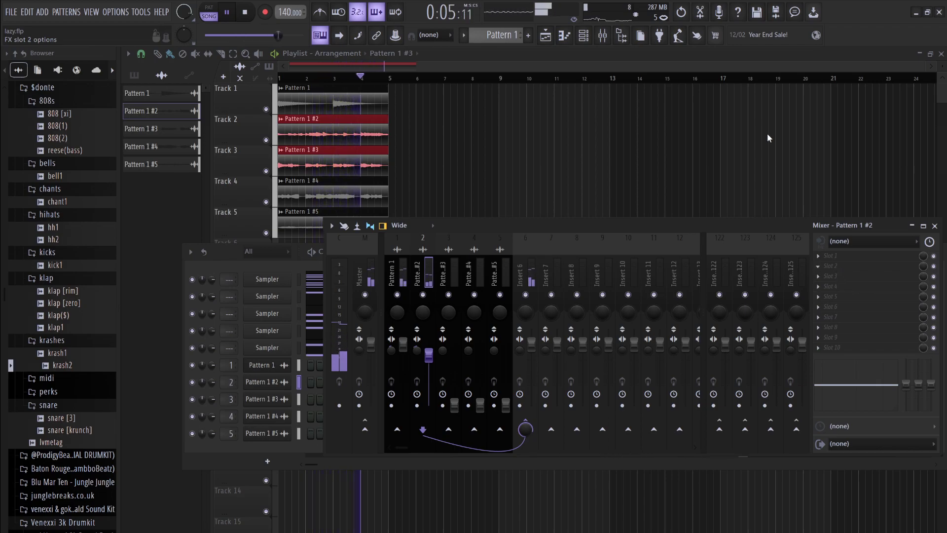
{"action": "left_click", "coordinate": [771, 49]}
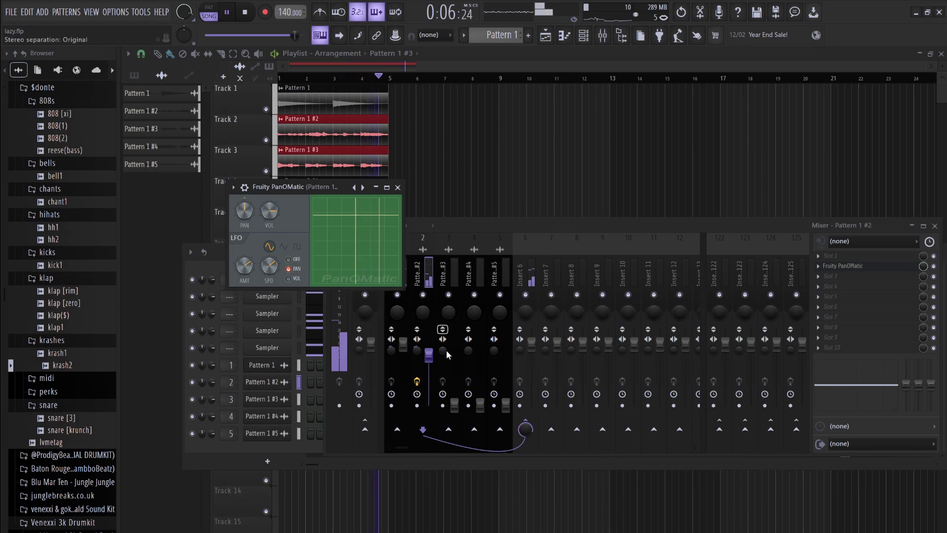
Raise Pattern 1 #3 to 94% volume, and cut 90 Hz by 18 dB on #3 and #2 with boosts near 7.5 and 3.1 kHz
{"action": "left_click_drag", "start_coordinate": [454, 404], "coordinate": [454, 346]}
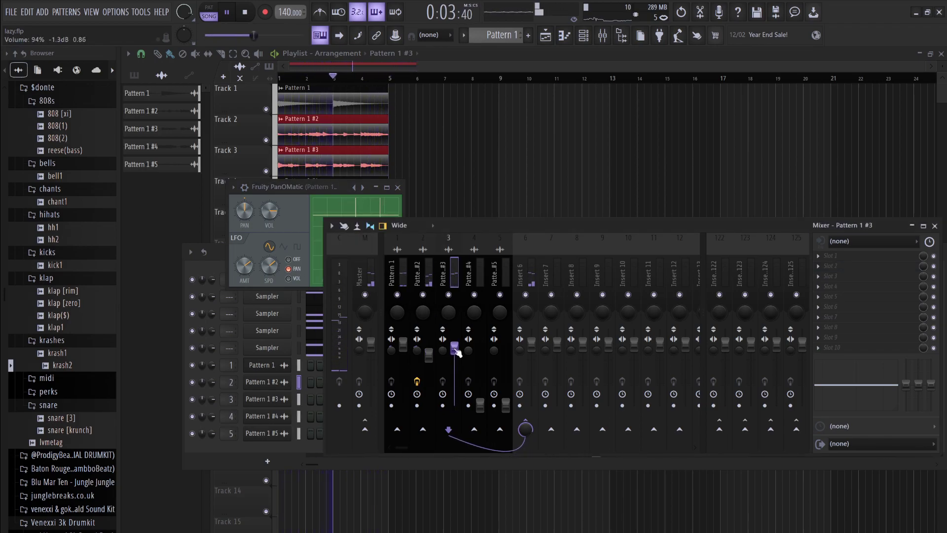
{"action": "mouse_move", "coordinate": [883, 385]}
{"action": "left_mouse_down"}
{"action": "mouse_move", "coordinate": [883, 399]}
{"action": "mouse_move", "coordinate": [869, 379]}
{"action": "mouse_move", "coordinate": [883, 377]}
{"action": "left_mouse_up"}
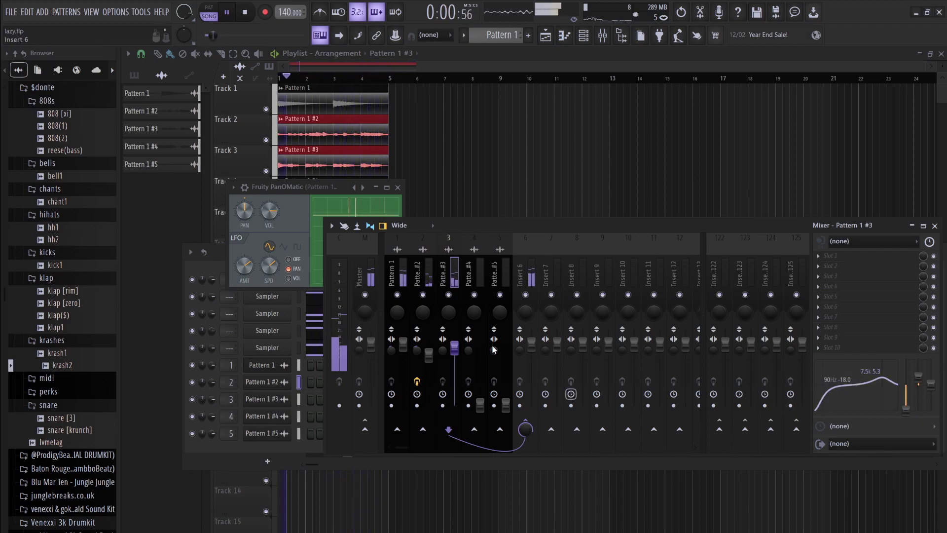
{"action": "left_click", "coordinate": [422, 279]}
{"action": "left_click_drag", "start_coordinate": [907, 384], "coordinate": [907, 409]}
{"action": "mouse_move", "coordinate": [856, 385]}
{"action": "left_mouse_down"}
{"action": "mouse_move", "coordinate": [874, 379]}
{"action": "mouse_move", "coordinate": [852, 371]}
{"action": "mouse_move", "coordinate": [866, 384]}
{"action": "left_mouse_up"}
Bring the Pattern 1 #4 mixer track up to a moderate volume and cut the lows while boosting the mids on its EQ
{"action": "left_click_drag", "start_coordinate": [480, 413], "coordinate": [480, 347]}
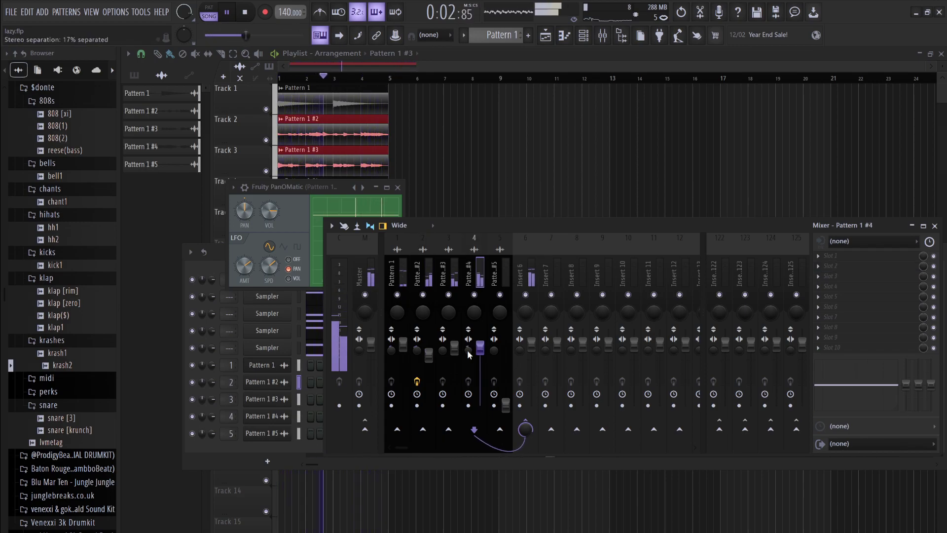
{"action": "left_click_drag", "start_coordinate": [905, 384], "coordinate": [905, 409]}
{"action": "left_click_drag", "start_coordinate": [869, 385], "coordinate": [882, 377]}
{"action": "left_click_drag", "start_coordinate": [487, 348], "coordinate": [487, 362]}
Bring up the Pattern 1 #5 mixer track's volume, ease it back slightly, and adjust its low and mid EQ bands
{"action": "left_click_drag", "start_coordinate": [505, 404], "coordinate": [506, 351]}
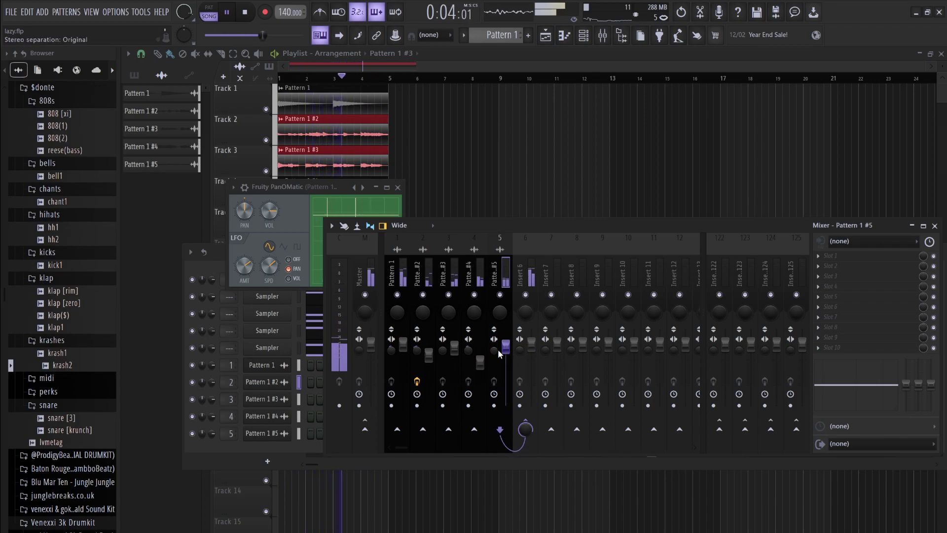
{"action": "left_click_drag", "start_coordinate": [505, 346], "coordinate": [505, 355]}
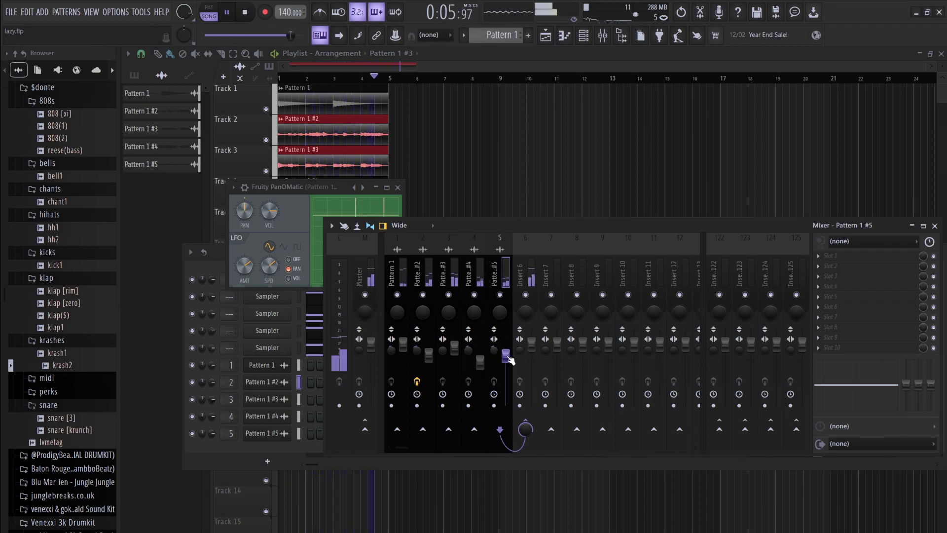
{"action": "left_click_drag", "start_coordinate": [906, 384], "coordinate": [932, 394]}
{"action": "left_click_drag", "start_coordinate": [860, 386], "coordinate": [850, 378]}
Add FabFilter Pro-C 2 to Insert 6's third effect slot and adjust its threshold, ratio, attack and output gain knobs
{"action": "left_click", "coordinate": [517, 268]}
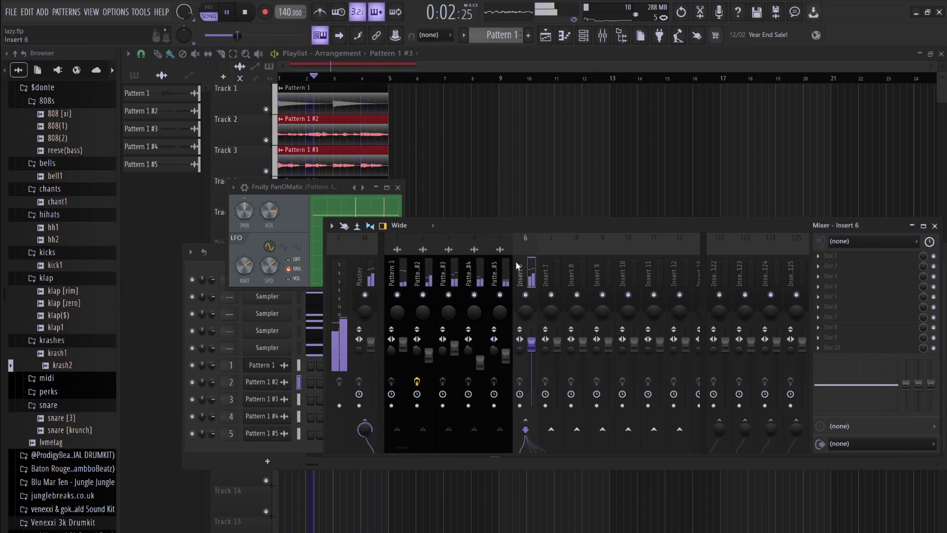
{"action": "left_click", "coordinate": [837, 276]}
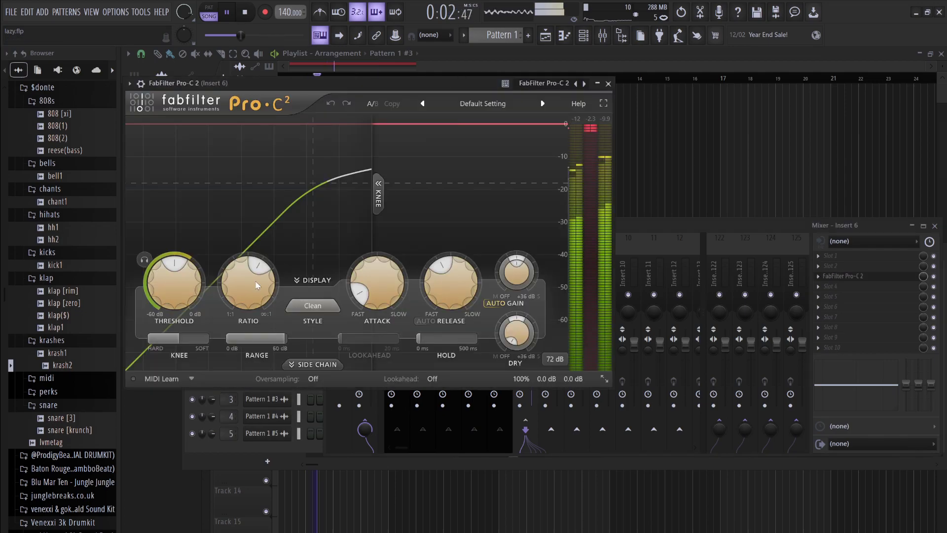
{"action": "left_click_drag", "start_coordinate": [175, 283], "coordinate": [172, 313]}
{"action": "mouse_move", "coordinate": [249, 298]}
{"action": "left_mouse_down"}
{"action": "mouse_move", "coordinate": [249, 307]}
{"action": "mouse_move", "coordinate": [248, 299]}
{"action": "left_mouse_up"}
{"action": "left_click_drag", "start_coordinate": [376, 295], "coordinate": [377, 284]}
{"action": "left_click_drag", "start_coordinate": [514, 336], "coordinate": [509, 257]}
{"action": "left_click_drag", "start_coordinate": [169, 279], "coordinate": [167, 243]}
{"action": "left_click", "coordinate": [608, 83]}
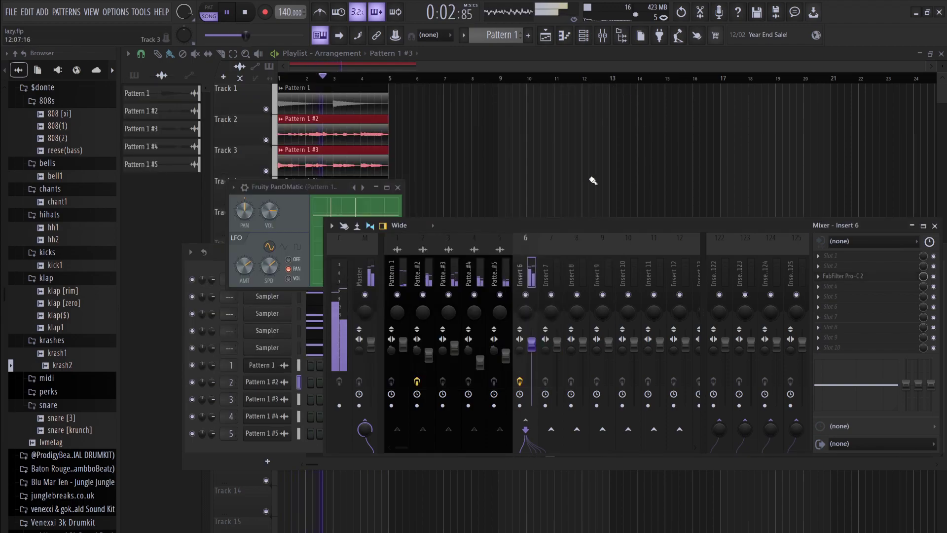
Lower the Insert 6 mixer volume slightly and close the Fruity PanOMatic window of Pattern 1 #2
{"action": "left_click_drag", "start_coordinate": [531, 341], "coordinate": [531, 347]}
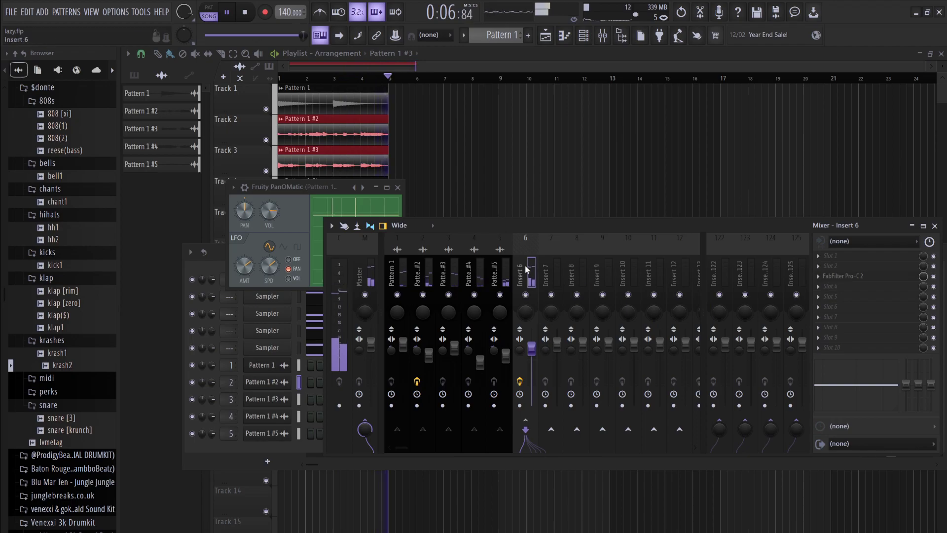
{"action": "left_click", "coordinate": [397, 188]}
{"action": "left_click", "coordinate": [398, 188]}
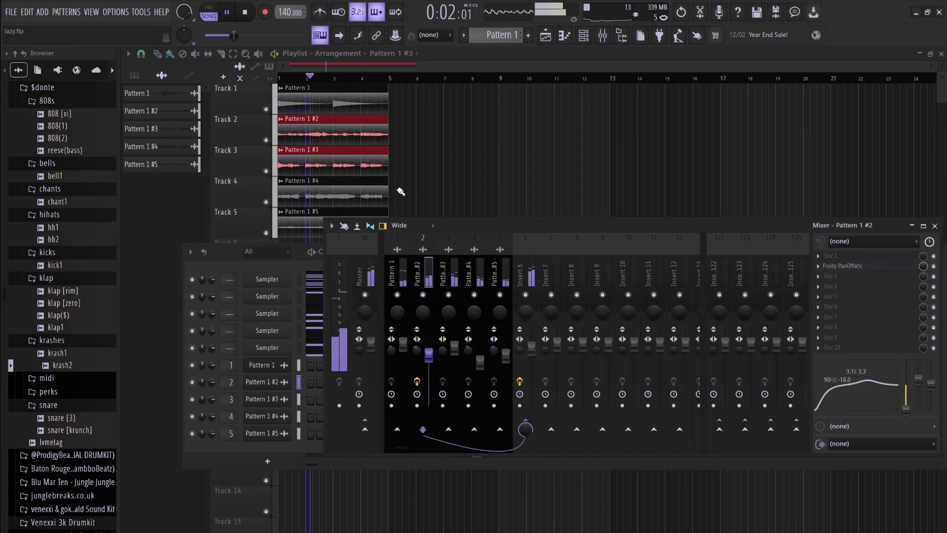
Load the krash1 sample from the $donte krashes folder into the channel rack as a new channel
{"action": "left_click", "coordinate": [302, 265]}
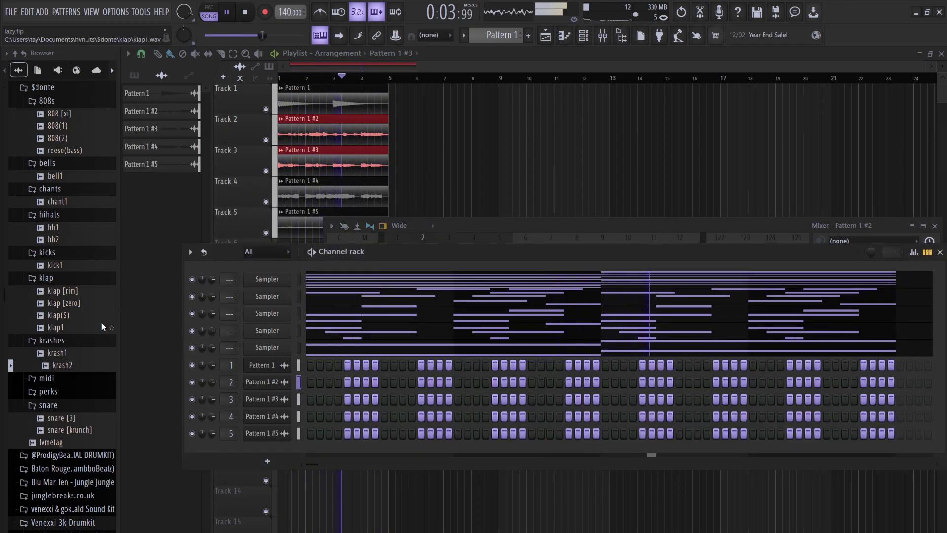
{"action": "scroll", "coordinate": [79, 291], "scroll_direction": "up", "scroll_amount": 6}
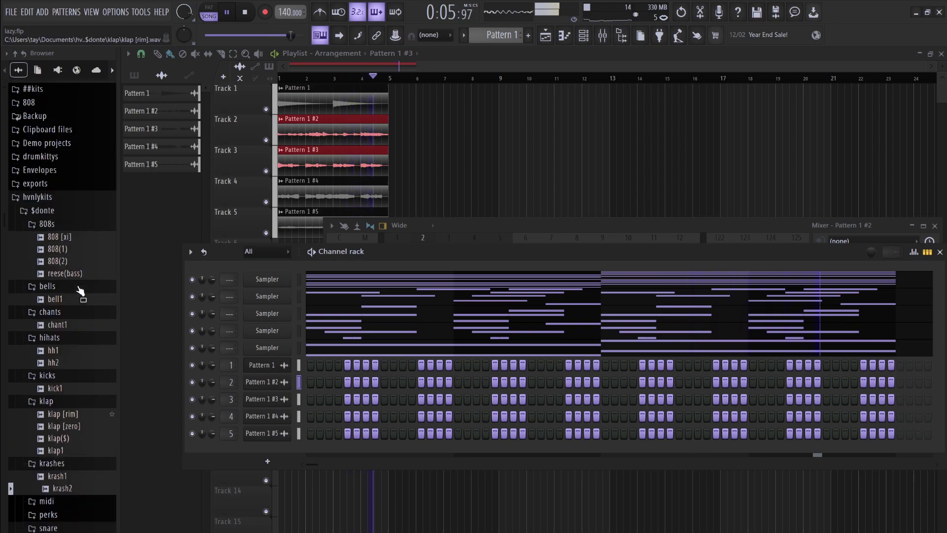
{"action": "scroll", "coordinate": [81, 291], "scroll_direction": "down", "scroll_amount": 5}
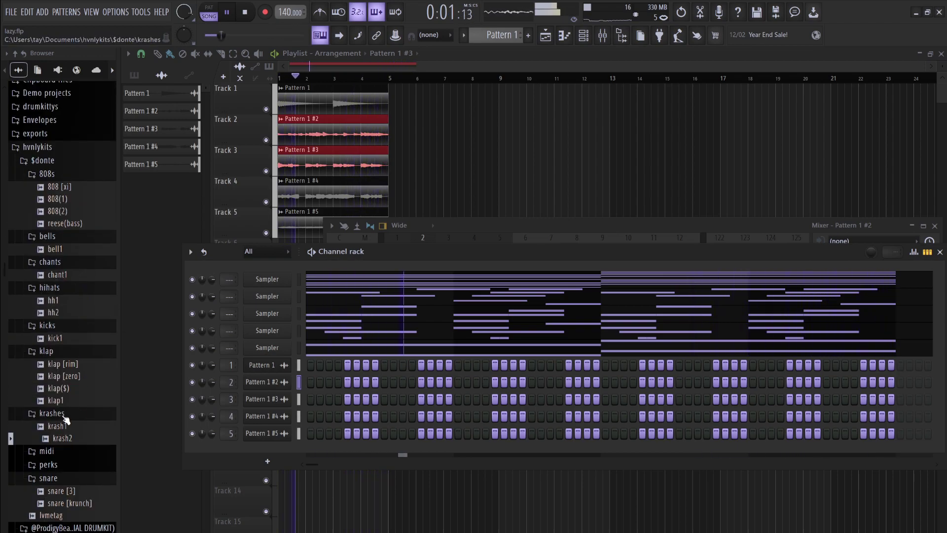
{"action": "left_click", "coordinate": [63, 439]}
{"action": "left_click_drag", "start_coordinate": [61, 425], "coordinate": [296, 452]}
{"action": "left_click", "coordinate": [288, 451]}
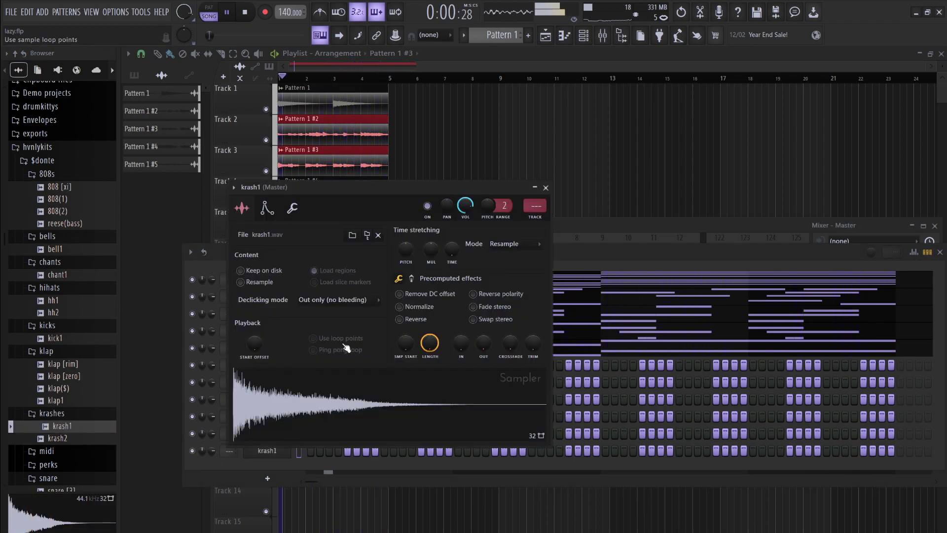
Add krash1 hits on steps 1, 7 and 9 of the step sequencer and stop playback
{"action": "left_click", "coordinate": [557, 250]}
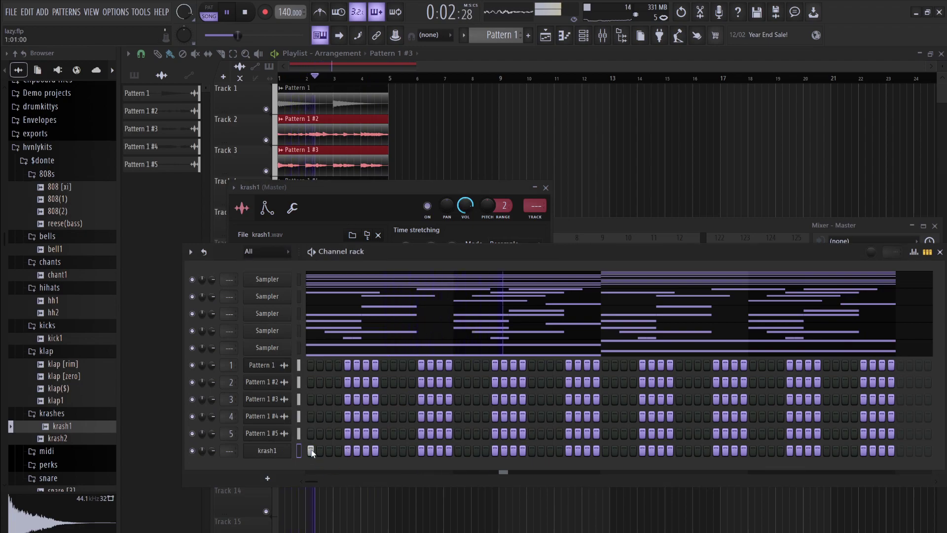
{"action": "left_click", "coordinate": [385, 450]}
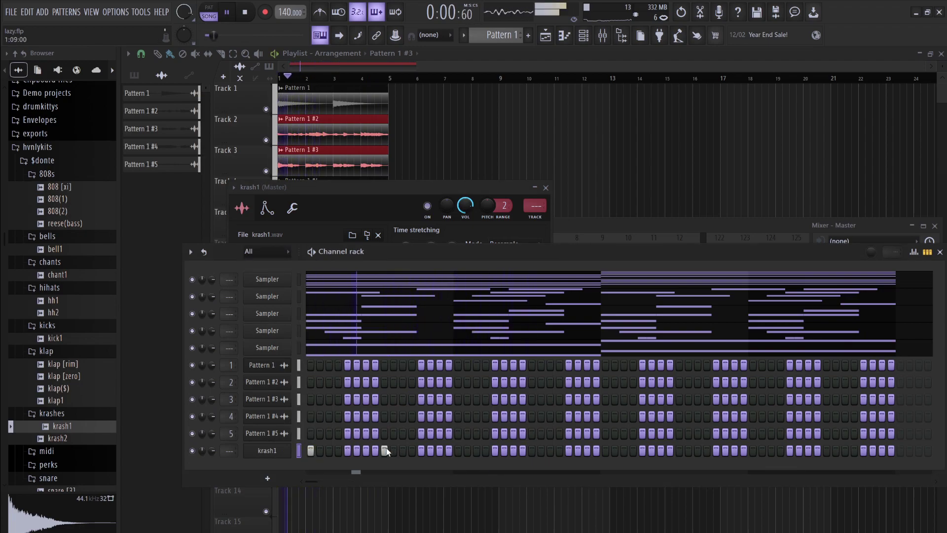
{"action": "left_click", "coordinate": [366, 450]}
{"action": "key", "text": "space"}
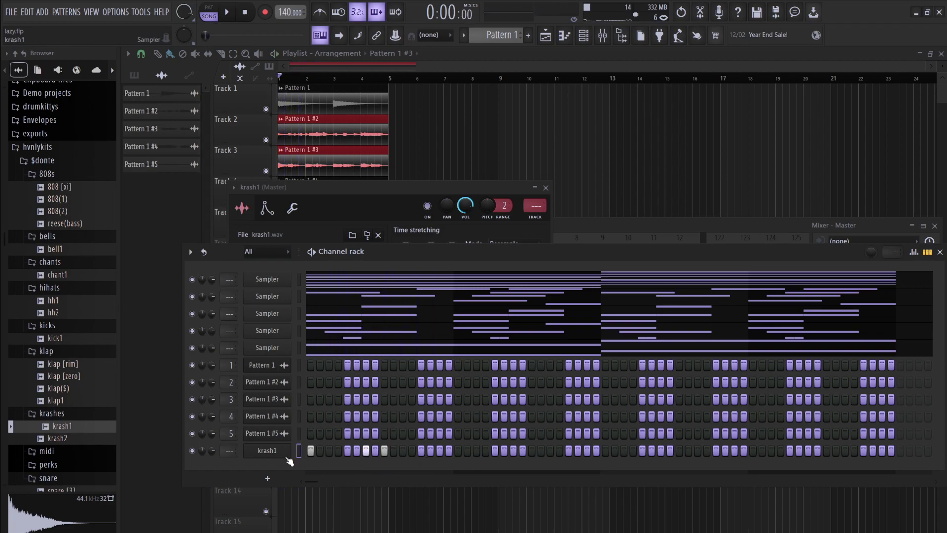
Repeat the three-hit krash1 rhythm across all four bars in its piano roll and preview it briefly
{"action": "key", "text": "F7"}
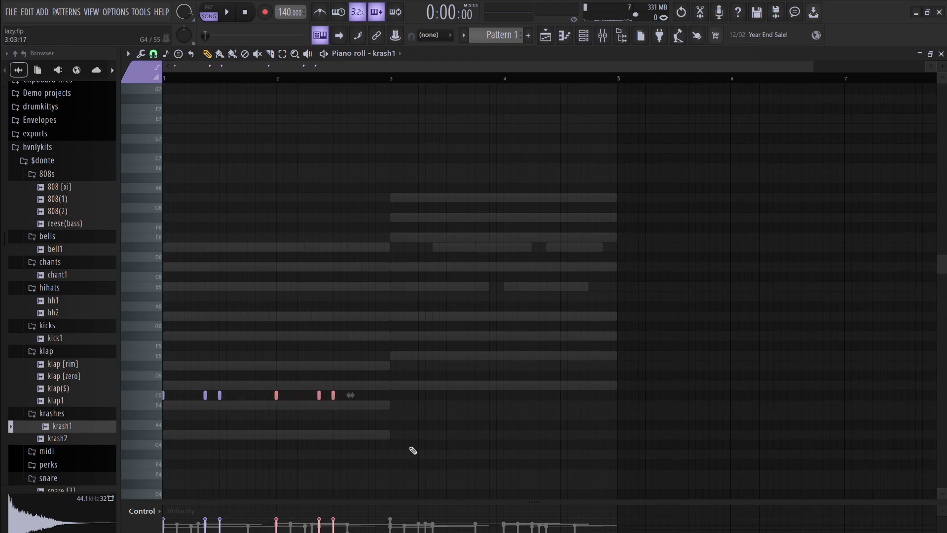
{"action": "key", "text": "shift+Right"}
{"action": "key", "text": "shift+Right"}
{"action": "key", "text": "shift+Right"}
{"action": "key", "text": "shift+Right"}
{"action": "key", "text": "shift+Right"}
{"action": "key", "text": "shift+Right"}
{"action": "key", "text": "shift+Right"}
{"action": "key", "text": "space"}
{"action": "key", "text": "space"}
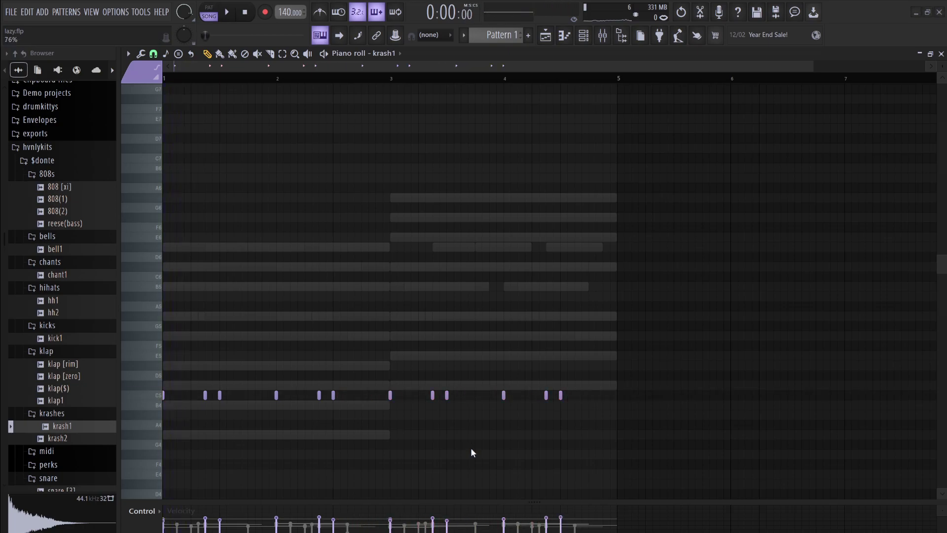
Duplicate all the krash1 notes from C5 onto B4, deselect them and start playback
{"action": "left_click_drag", "start_coordinate": [597, 437], "coordinate": [121, 340]}
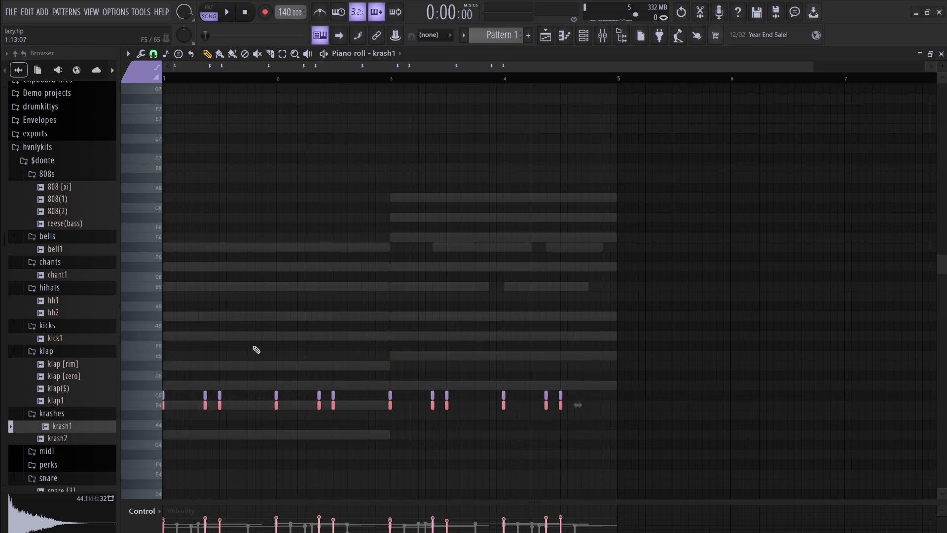
{"action": "key", "text": "space"}
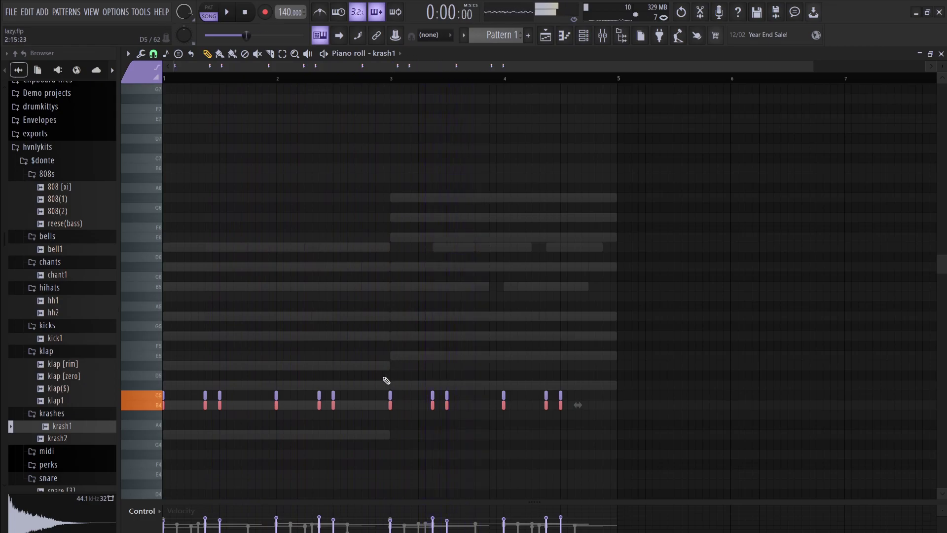
{"action": "key", "text": "ctrl+d"}
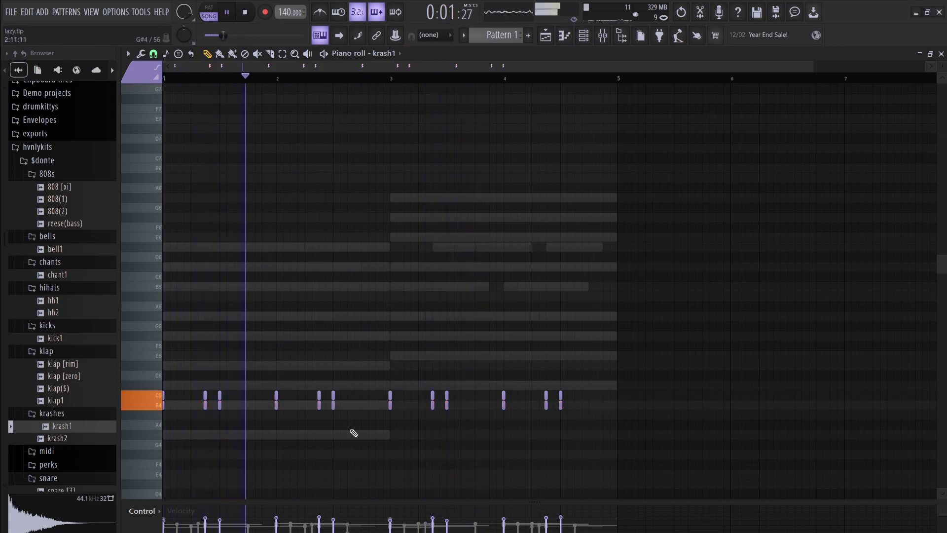
Add extra krash1 hits on C5 and B4 at step 11 of bar 2 and replay the arrangement
{"action": "left_click", "coordinate": [349, 394]}
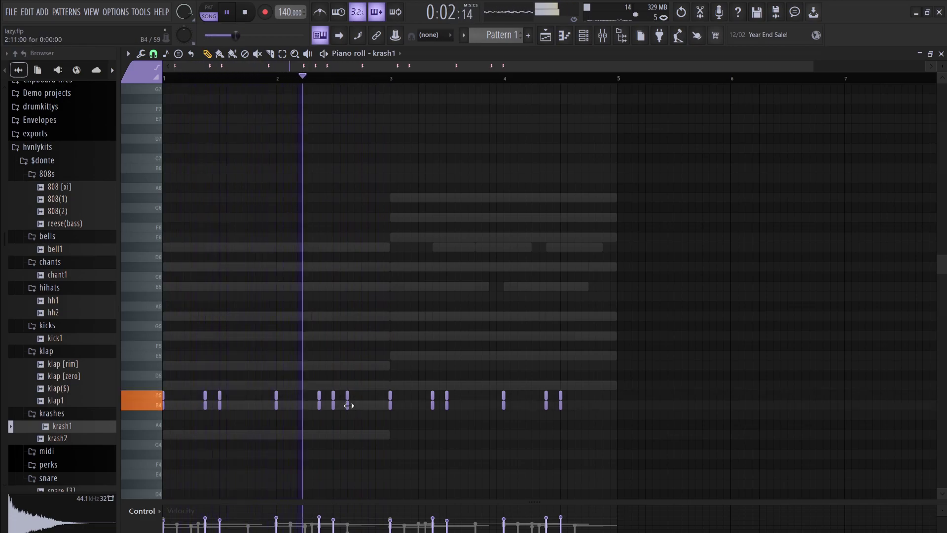
{"action": "left_click", "coordinate": [347, 406], "text": "ctrl"}
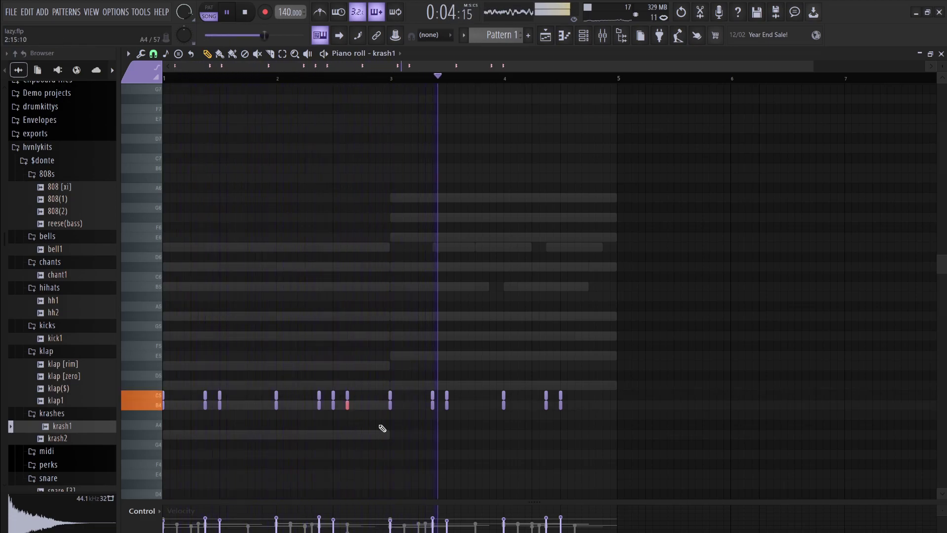
{"action": "key", "text": "space"}
{"action": "key", "text": "space"}
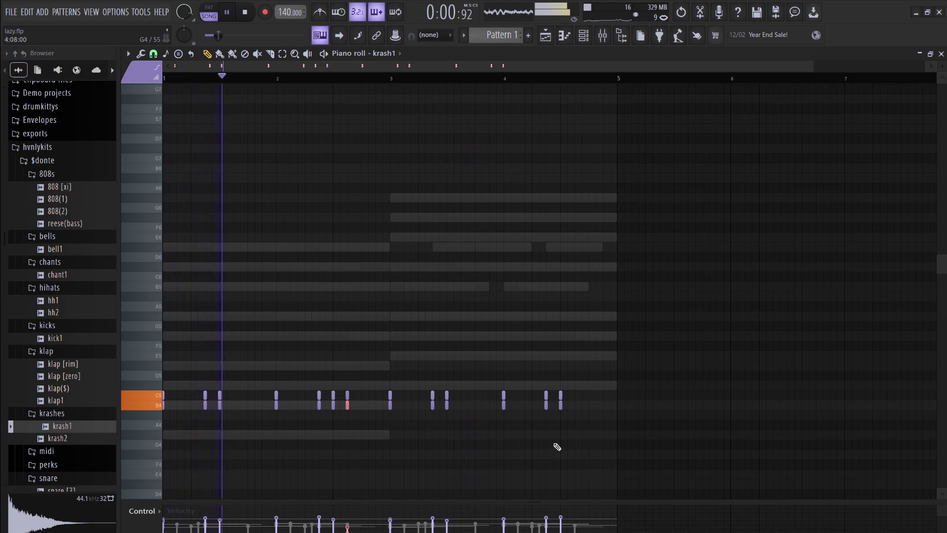
Add extra krash1 hits on C5 and B4 at step 13 of bar 4
{"action": "left_click", "coordinate": [589, 395]}
{"action": "left_click", "coordinate": [590, 405]}
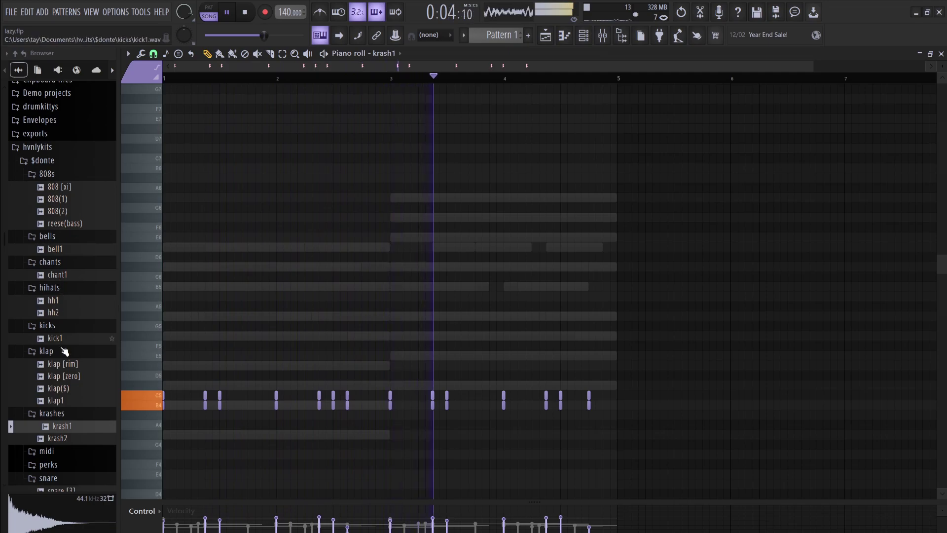
Load klap($) as a new channel with hits on steps 9, 25, 41 and 57
{"action": "left_click", "coordinate": [64, 378]}
{"action": "left_click_drag", "start_coordinate": [65, 389], "coordinate": [294, 466]}
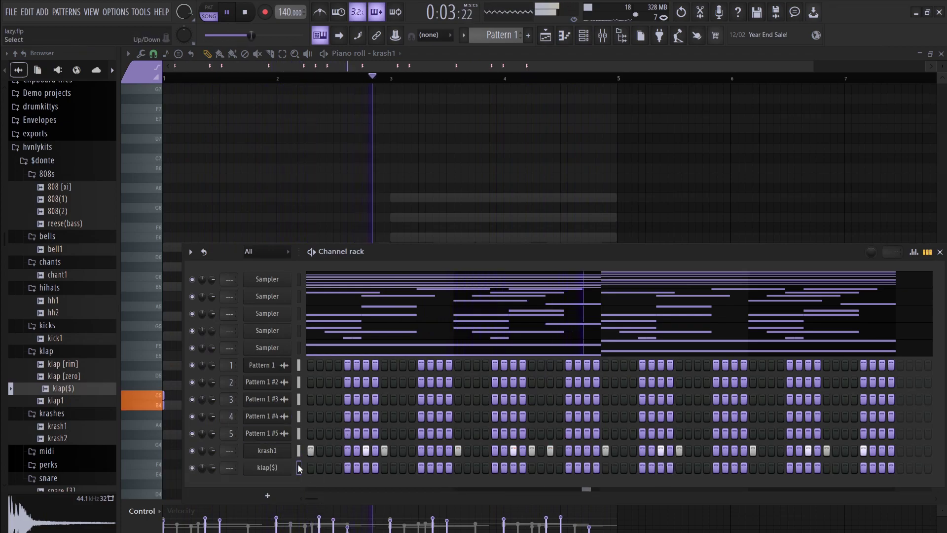
{"action": "left_click", "coordinate": [531, 466]}
{"action": "left_click", "coordinate": [678, 467]}
{"action": "left_click", "coordinate": [826, 467]}
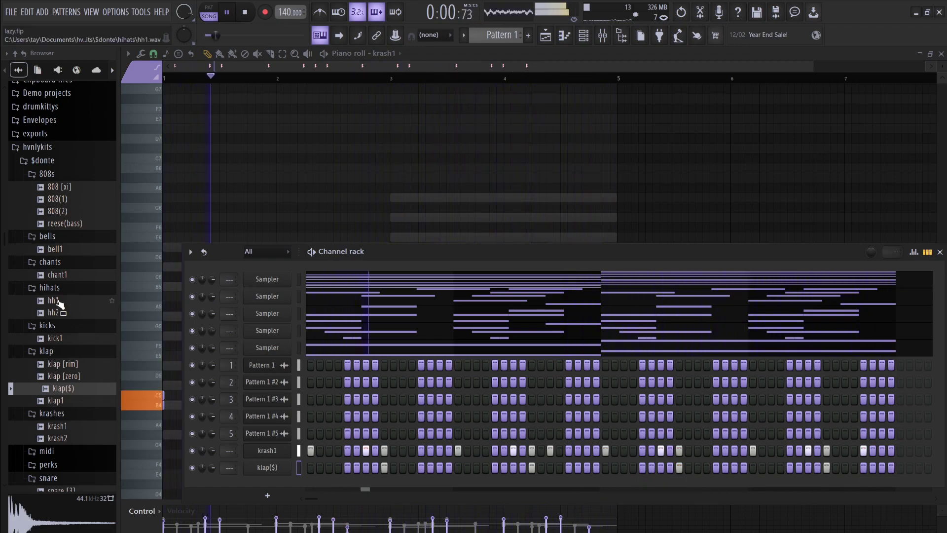
Turn down the krash1 channel and load hh2 as a new channel with hits on every second step plus extra fill hits
{"action": "left_click", "coordinate": [62, 312]}
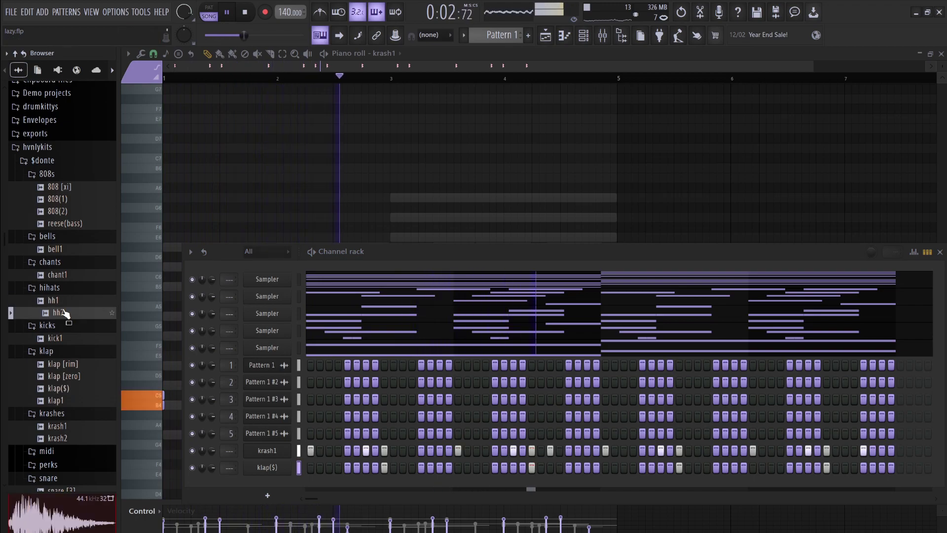
{"action": "left_click_drag", "start_coordinate": [213, 452], "coordinate": [213, 471]}
{"action": "left_click_drag", "start_coordinate": [55, 313], "coordinate": [266, 483]}
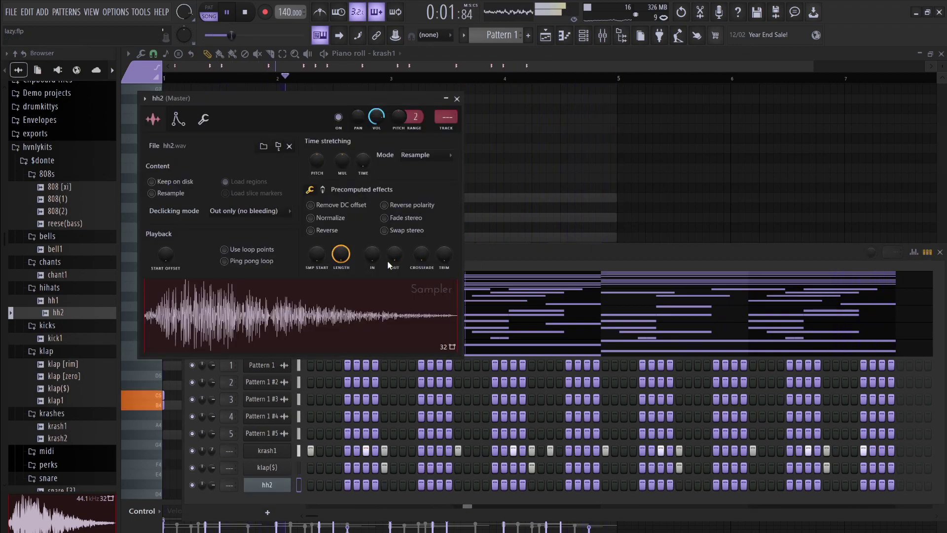
{"action": "left_click", "coordinate": [537, 265]}
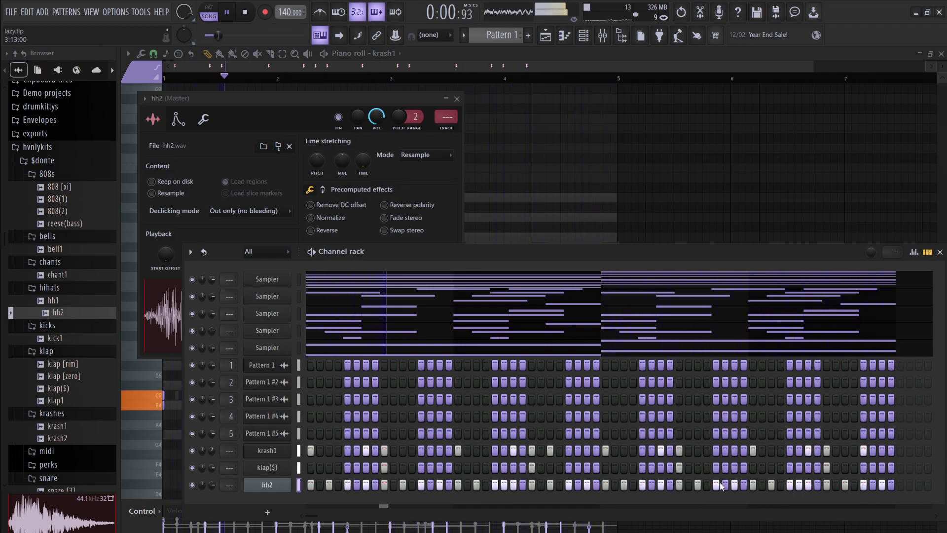
{"action": "left_click", "coordinate": [836, 484]}
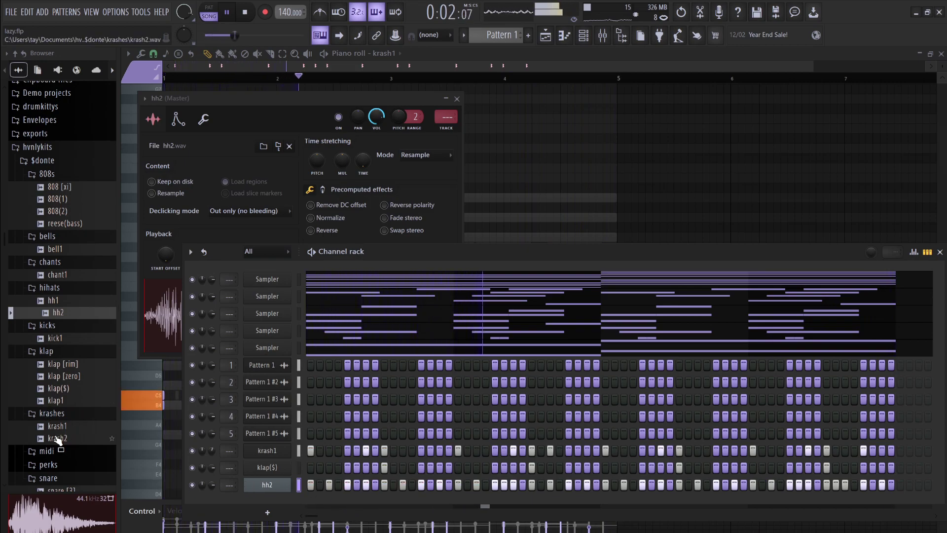
Load chant1 as a new channel and place hits on steps 19 and 25
{"action": "left_click", "coordinate": [66, 277]}
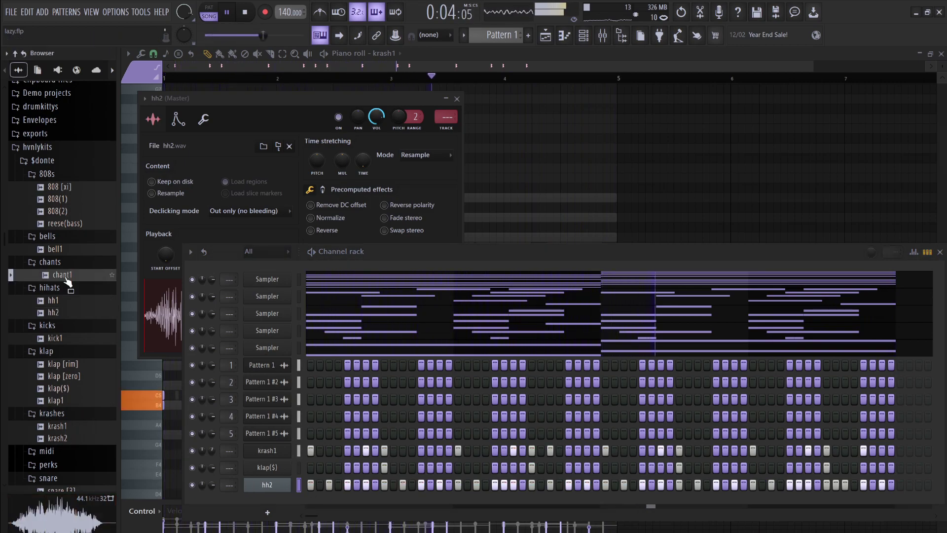
{"action": "left_click_drag", "start_coordinate": [68, 281], "coordinate": [291, 502]}
{"action": "left_click", "coordinate": [272, 502]}
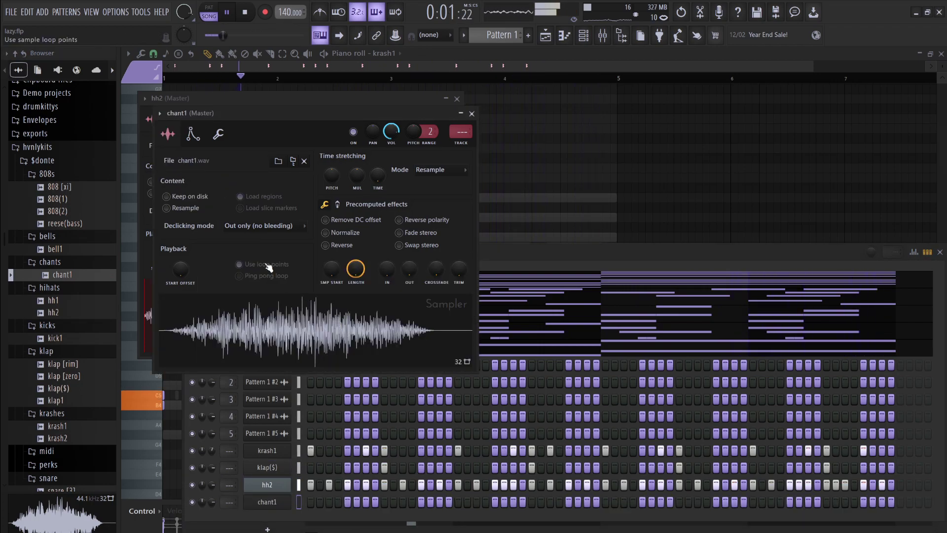
{"action": "key", "text": "space"}
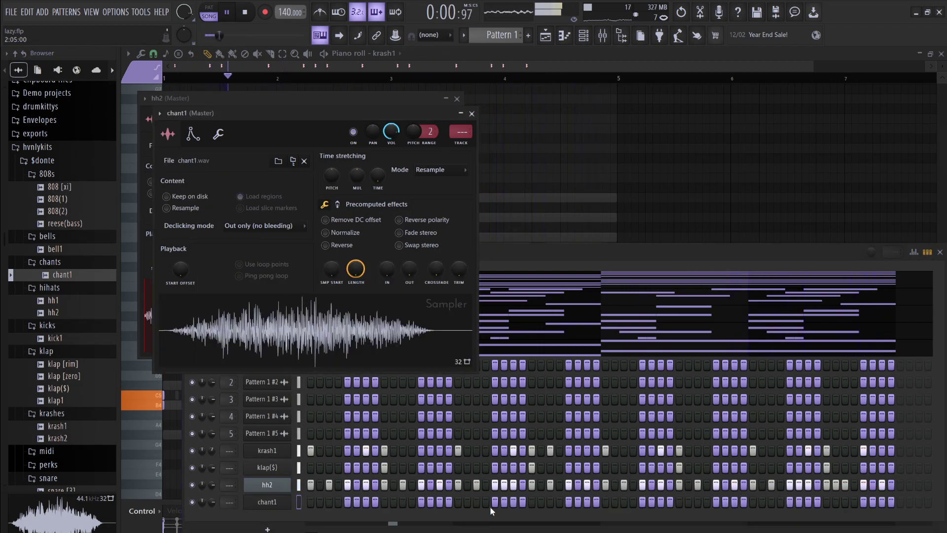
{"action": "left_click", "coordinate": [499, 503]}
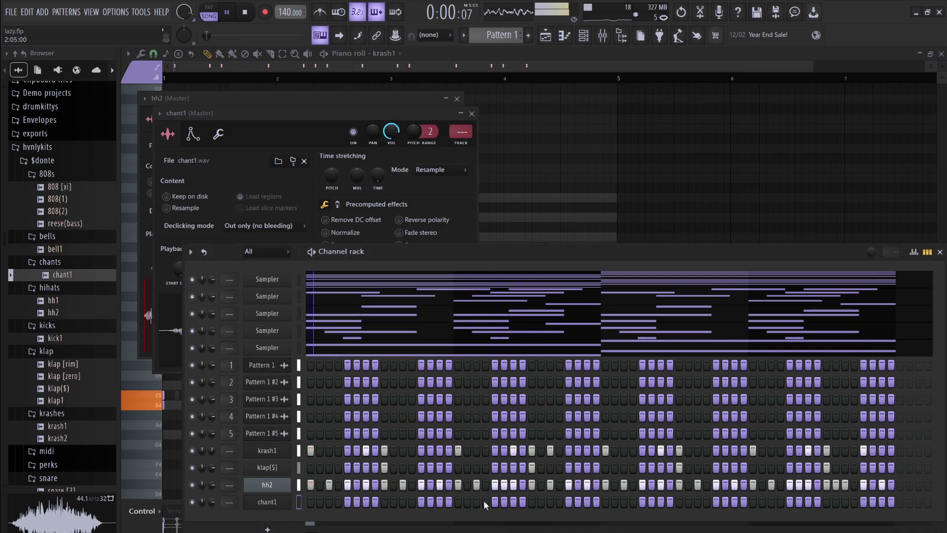
{"action": "left_click", "coordinate": [532, 502]}
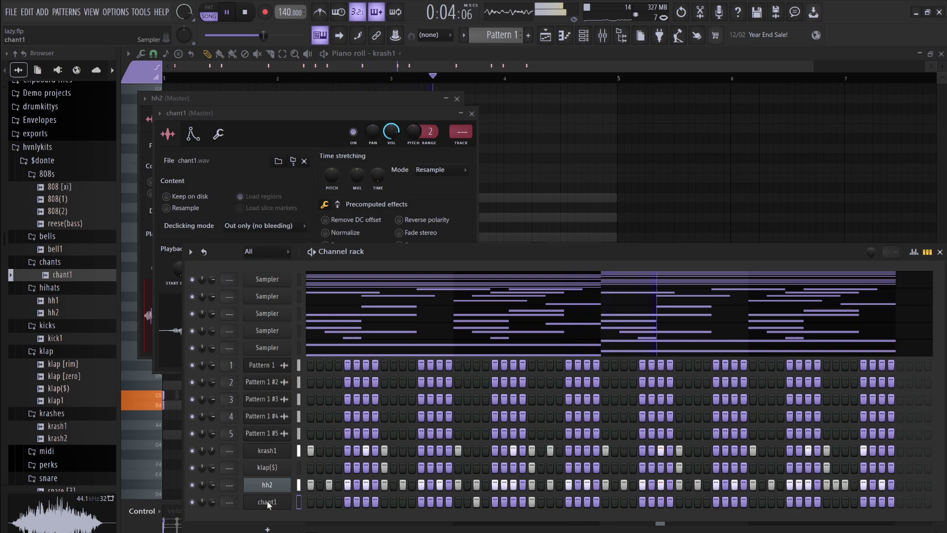
Duplicate the chant1 hits from bars 1–2 into bars 3–4 in its piano roll and stop playback
{"action": "key", "text": "F7"}
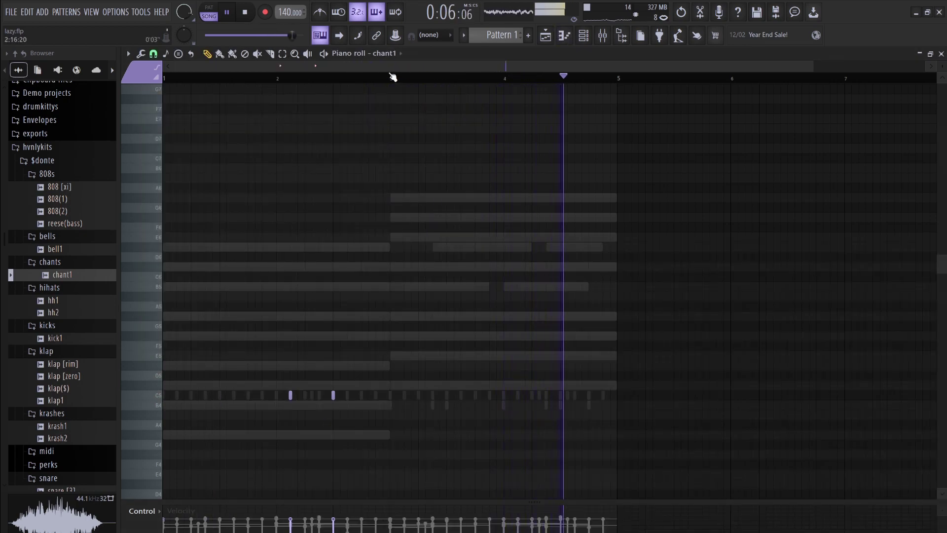
{"action": "left_click_drag", "start_coordinate": [389, 78], "coordinate": [53, 126]}
{"action": "key", "text": "ctrl+b"}
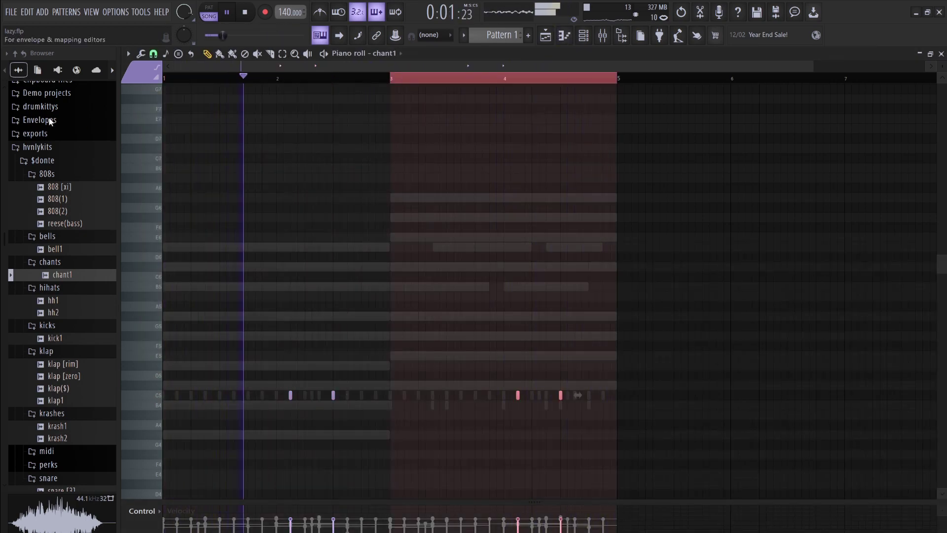
{"action": "left_click", "coordinate": [223, 79]}
{"action": "left_click", "coordinate": [248, 14]}
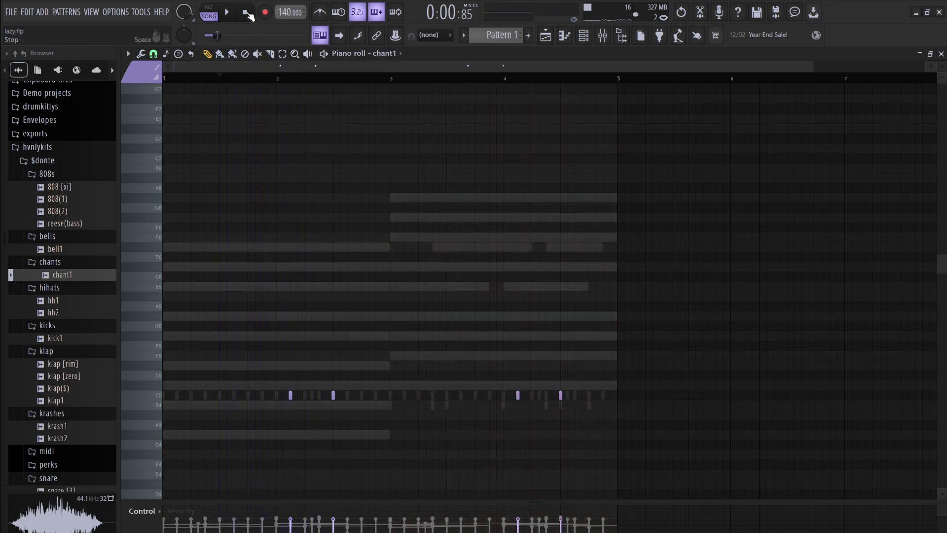
Audition the klap [zero], klap [rim], kick1, hh2, bell1 and 808 [xi] samples against the playing arrangement
{"action": "left_click", "coordinate": [584, 34]}
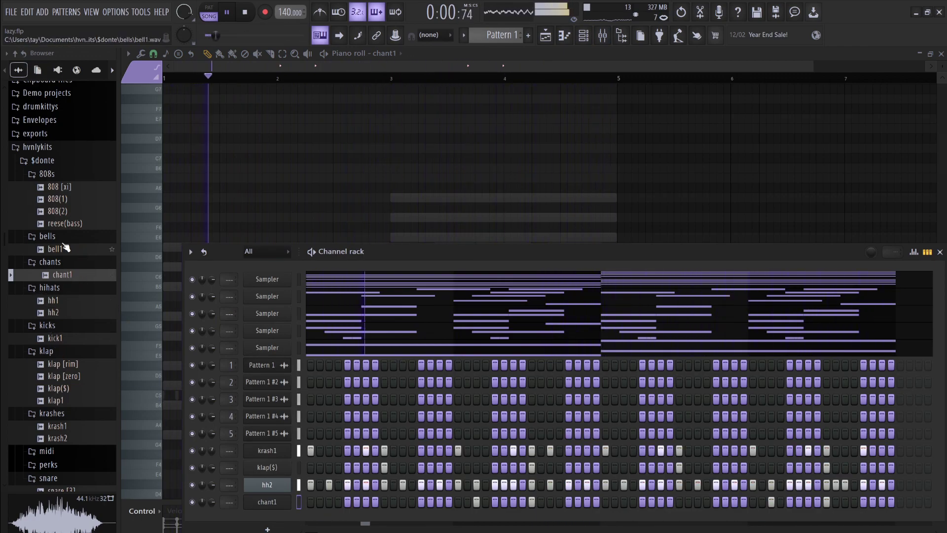
{"action": "key", "text": "space"}
{"action": "key", "text": "space"}
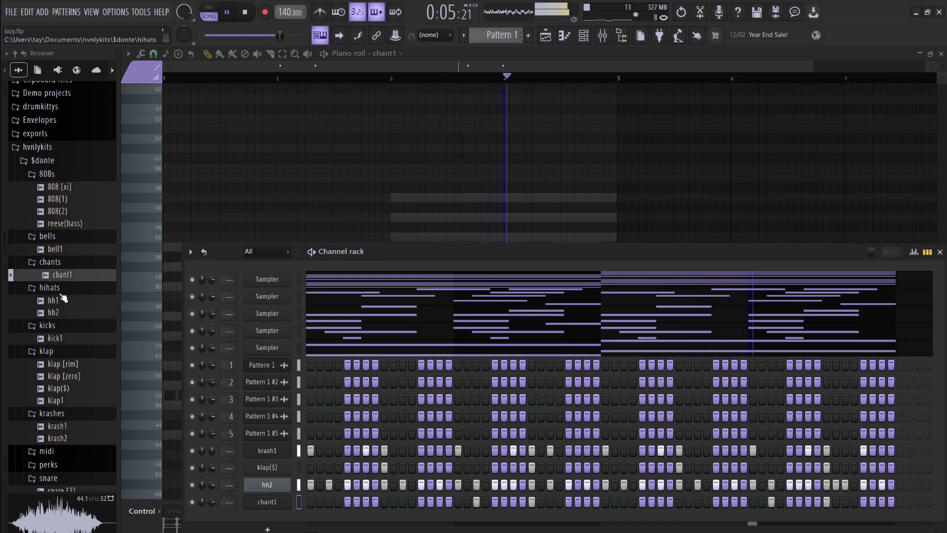
{"action": "left_click", "coordinate": [62, 376]}
{"action": "left_click", "coordinate": [59, 366]}
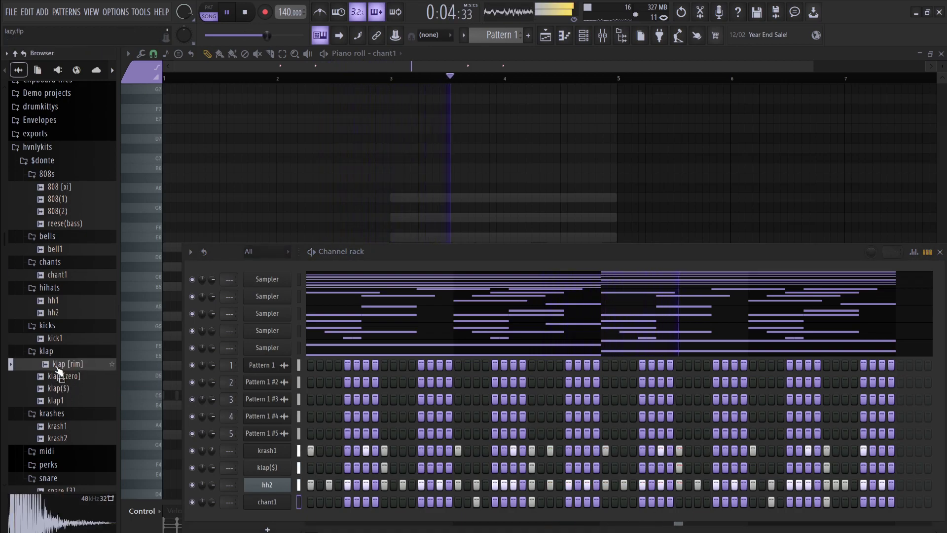
{"action": "left_click", "coordinate": [55, 338]}
{"action": "left_click", "coordinate": [56, 313]}
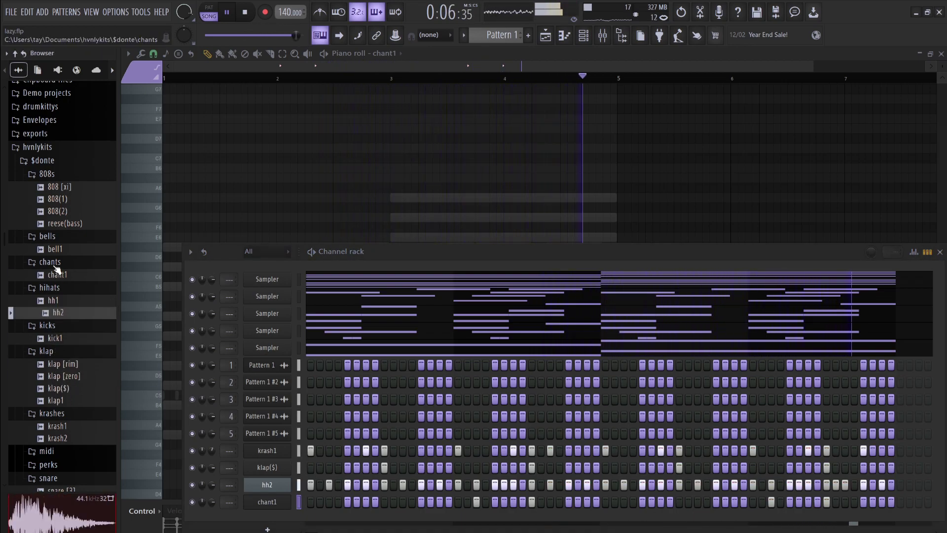
{"action": "left_click", "coordinate": [61, 250]}
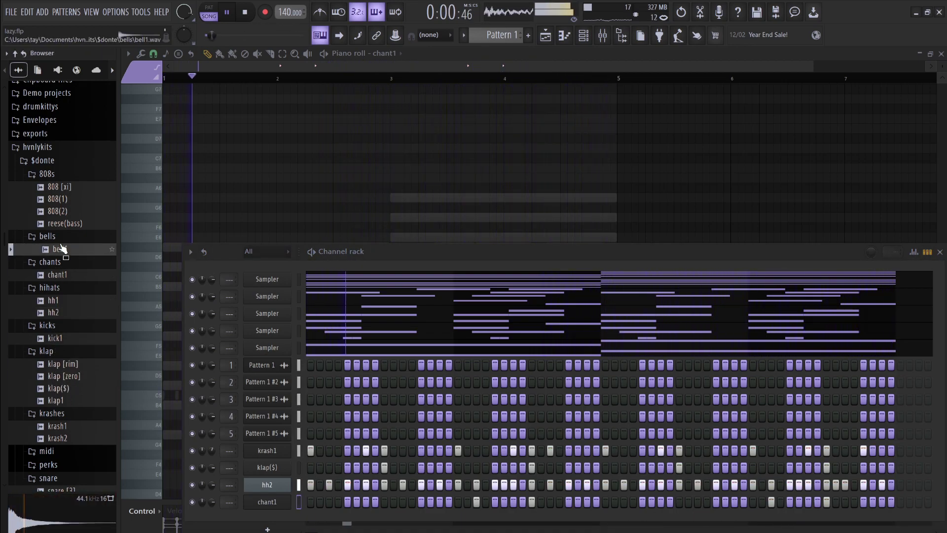
{"action": "left_click", "coordinate": [65, 188]}
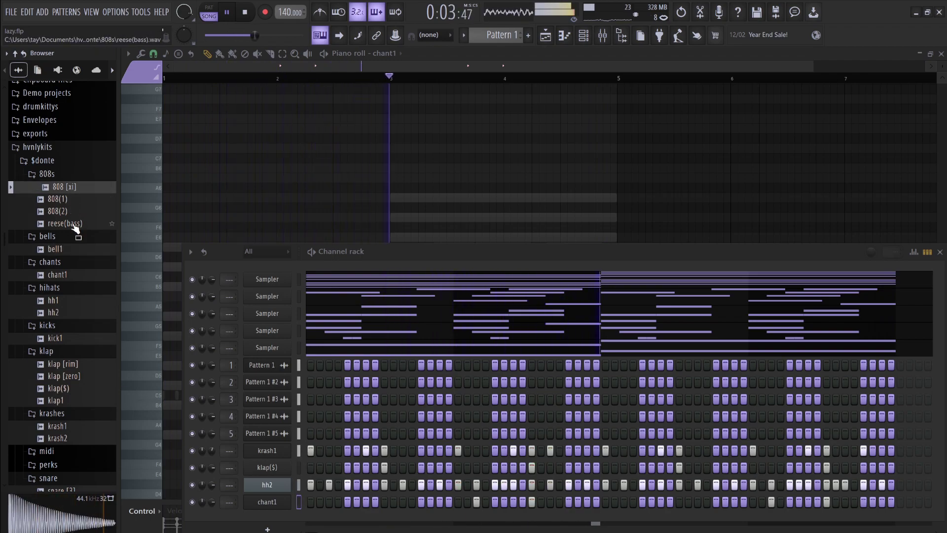
Load the 808 [xi] sample as a new channel below chant1 and open its sampler settings
{"action": "scroll", "coordinate": [76, 227], "scroll_direction": "up", "scroll_amount": 10}
{"action": "scroll", "coordinate": [71, 305], "scroll_direction": "down", "scroll_amount": 1}
{"action": "scroll", "coordinate": [73, 308], "scroll_direction": "down", "scroll_amount": 8}
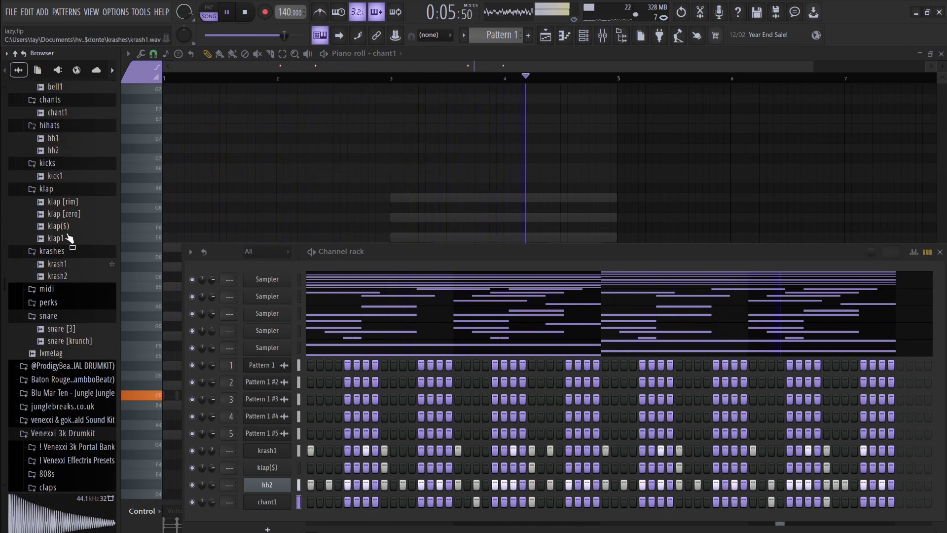
{"action": "left_click_drag", "start_coordinate": [64, 316], "coordinate": [247, 436]}
{"action": "left_click_drag", "start_coordinate": [276, 504], "coordinate": [281, 518]}
{"action": "left_click", "coordinate": [279, 521]}
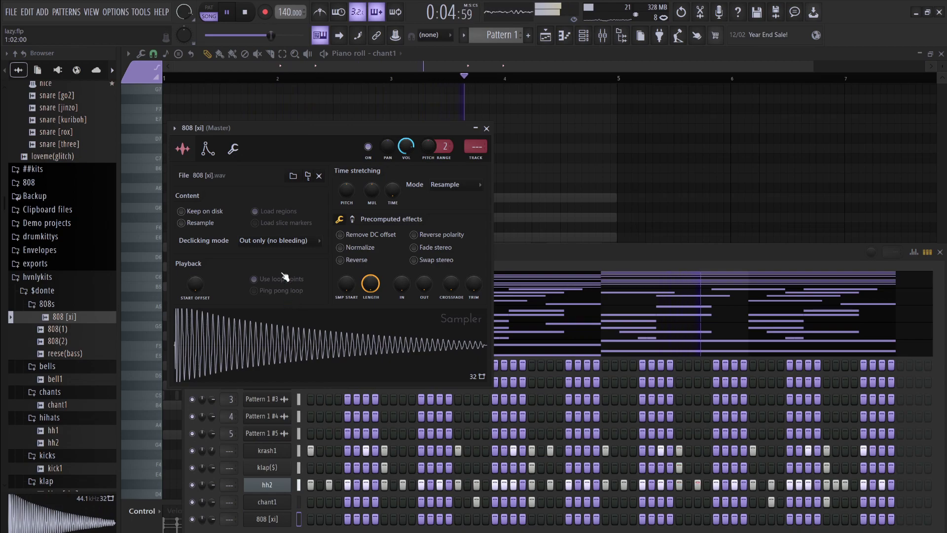
Place 808 [xi] hits on steps 1, 7, 15, 21, 25, 27 and 31 and raise their velocities to maximum
{"action": "left_click", "coordinate": [310, 519]}
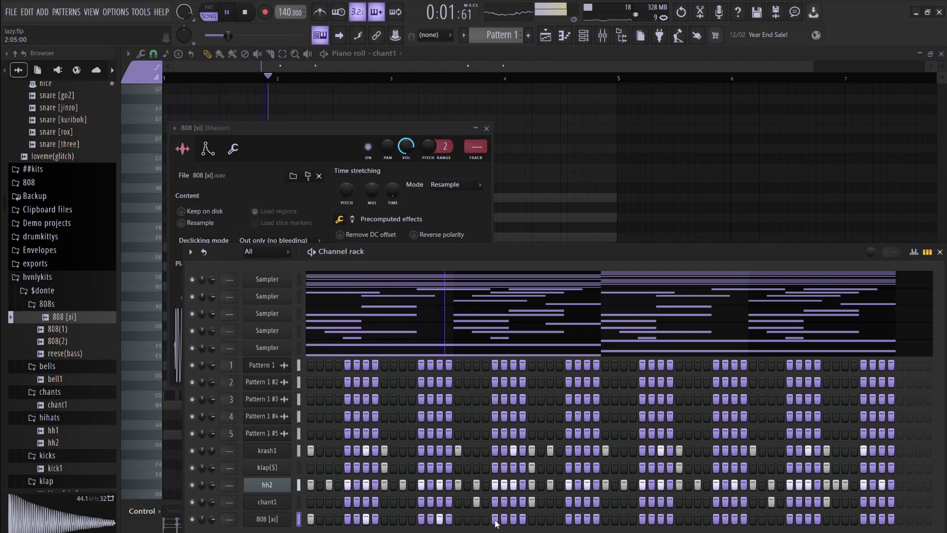
{"action": "left_click", "coordinate": [533, 519]}
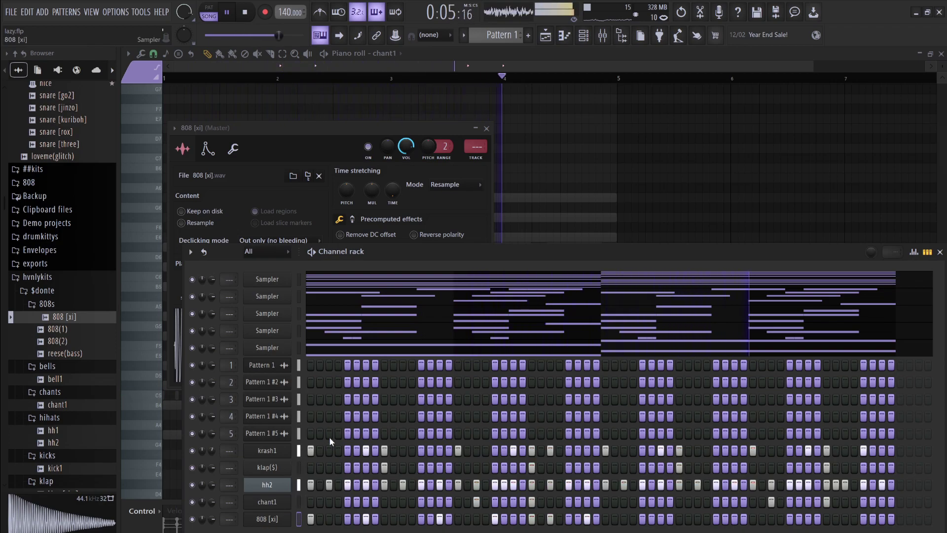
{"action": "key", "text": "g"}
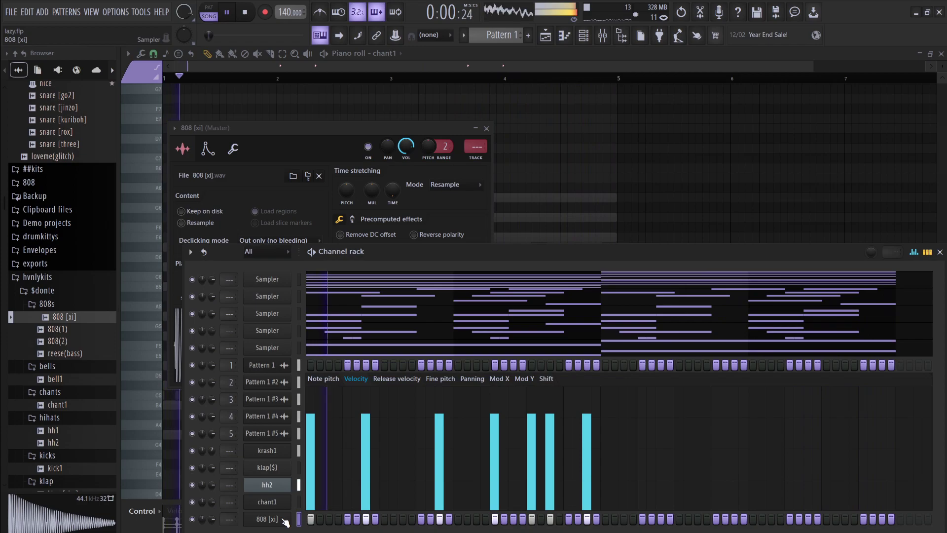
{"action": "mouse_move", "coordinate": [587, 390]}
{"action": "left_mouse_down"}
{"action": "mouse_move", "coordinate": [343, 403]}
{"action": "mouse_move", "coordinate": [321, 402]}
{"action": "mouse_move", "coordinate": [319, 388]}
{"action": "mouse_move", "coordinate": [475, 383]}
{"action": "left_mouse_up"}
Lower the post gain of the master track's Fruity soft clipper and replay the arrangement
{"action": "key", "text": "space"}
{"action": "key", "text": "F9"}
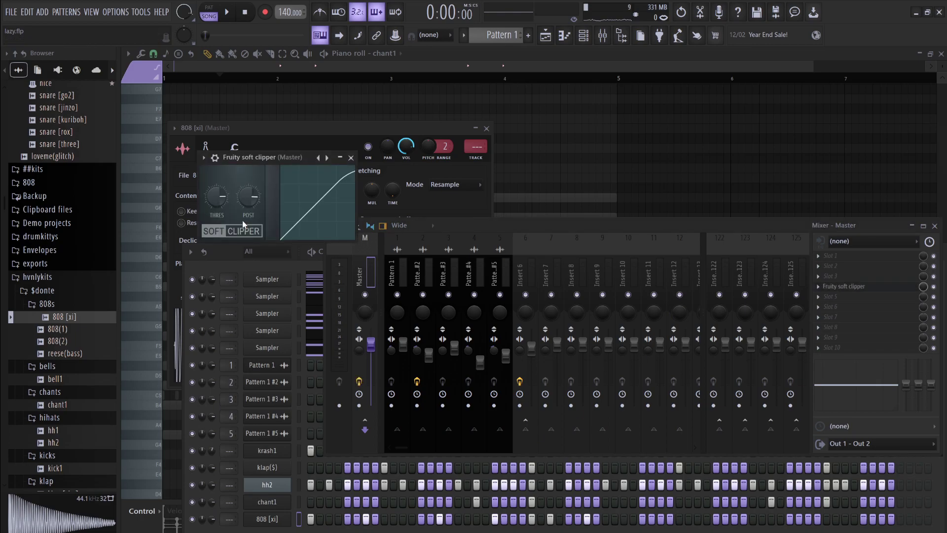
{"action": "key", "text": "space"}
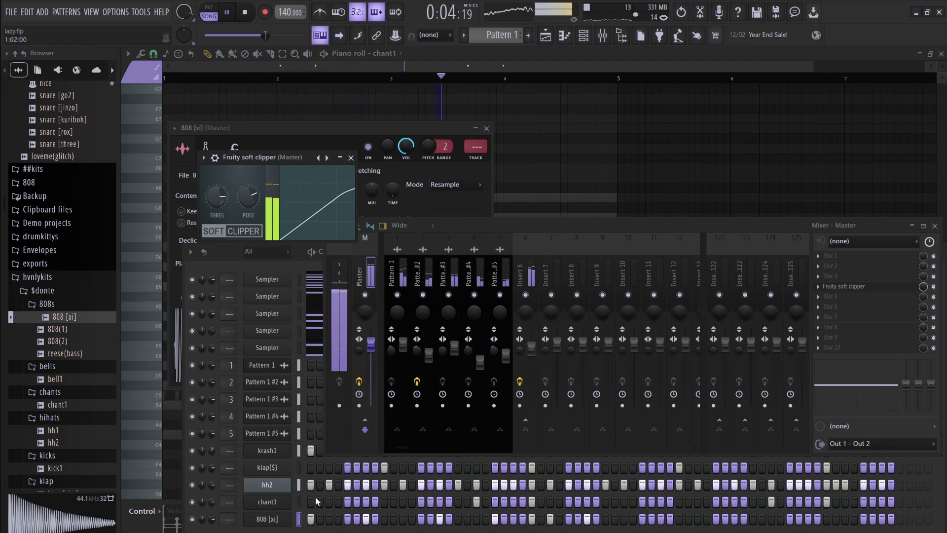
Stop playback and extend the 808 [xi] notes end to end across bars 1–2 in the piano roll
{"action": "left_click", "coordinate": [290, 521]}
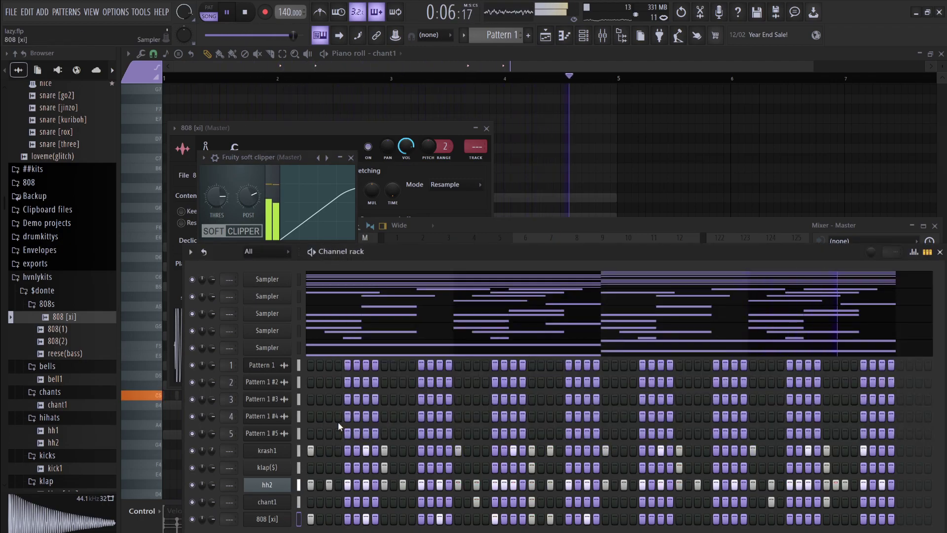
{"action": "key", "text": "F7"}
{"action": "key", "text": "space"}
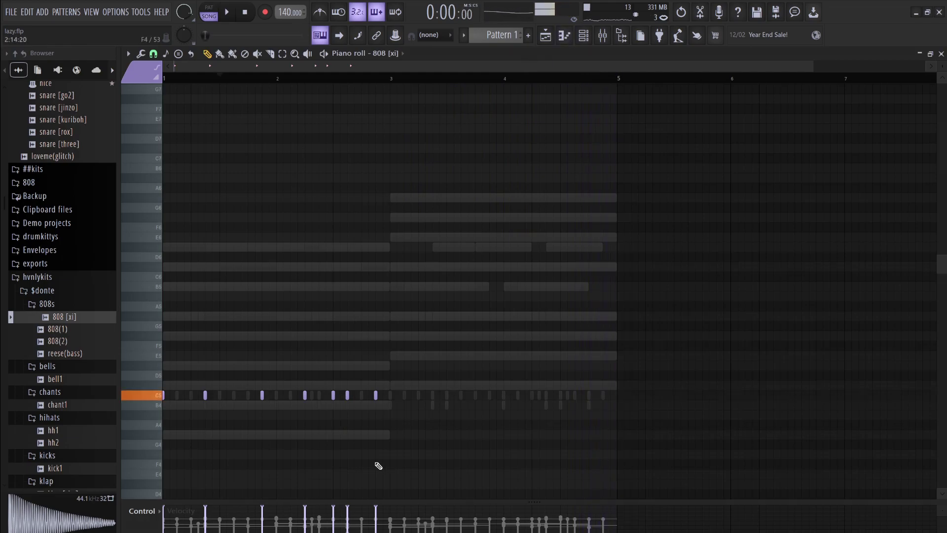
{"action": "key", "text": "ctrl+l"}
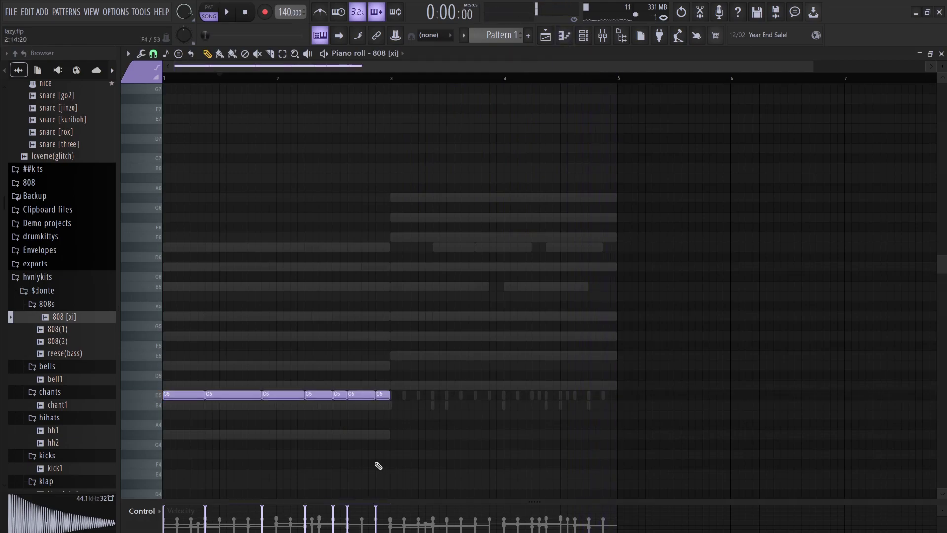
Set the 808 [xi] sampler to cut itself and enable its volume envelope with a long hold and 0% sustain
{"action": "left_click", "coordinate": [583, 35]}
{"action": "left_click", "coordinate": [274, 520]}
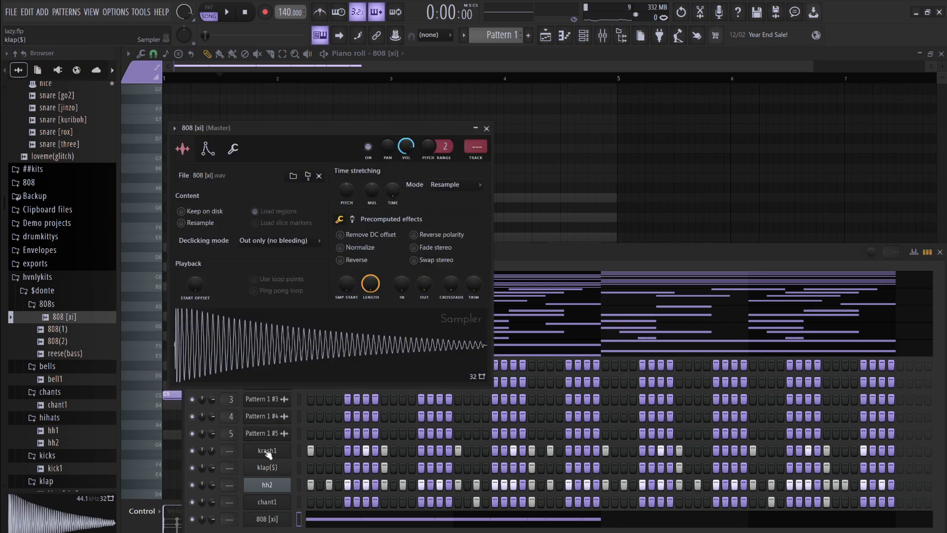
{"action": "left_click", "coordinate": [233, 149]}
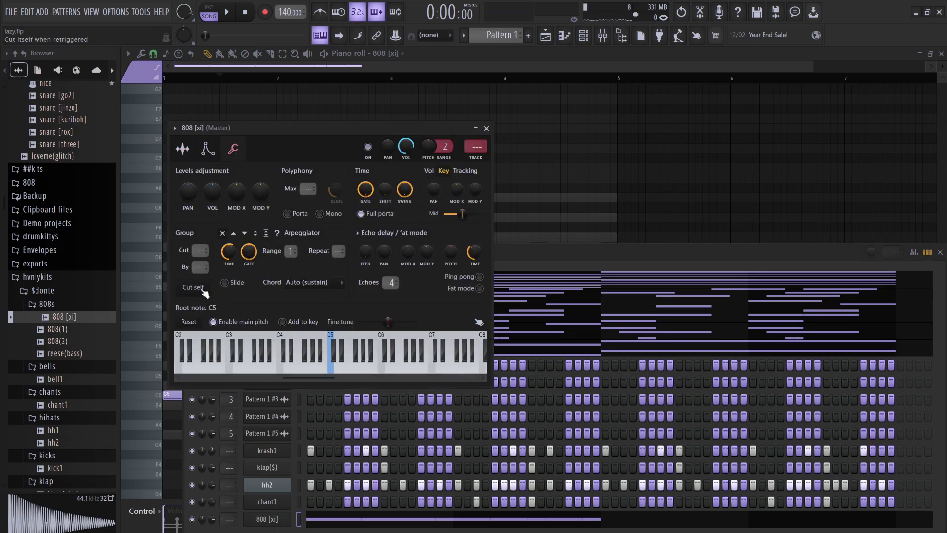
{"action": "left_click", "coordinate": [208, 149]}
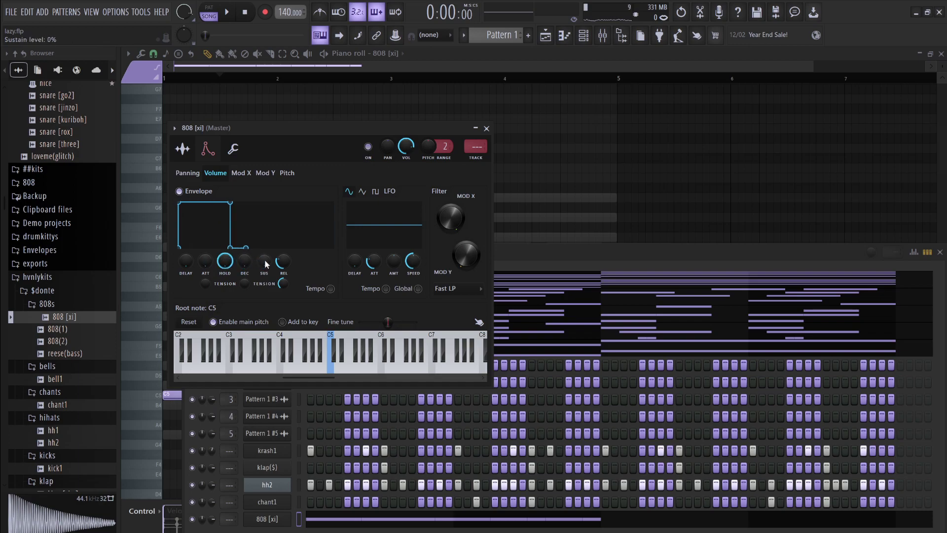
Check the chord notes, set the 808 [xi] sampler's root note to G#5 and lower its channel volume during playback
{"action": "left_click", "coordinate": [551, 280]}
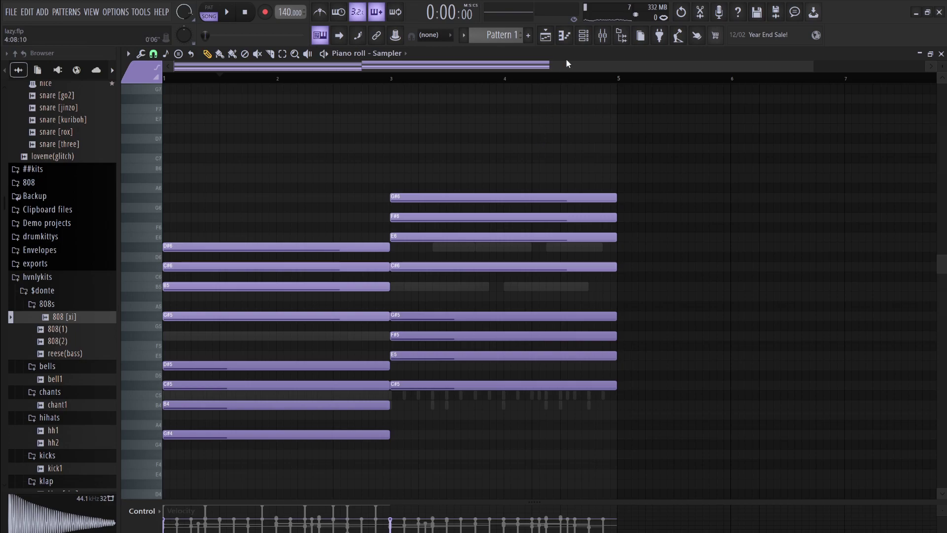
{"action": "left_click", "coordinate": [585, 43]}
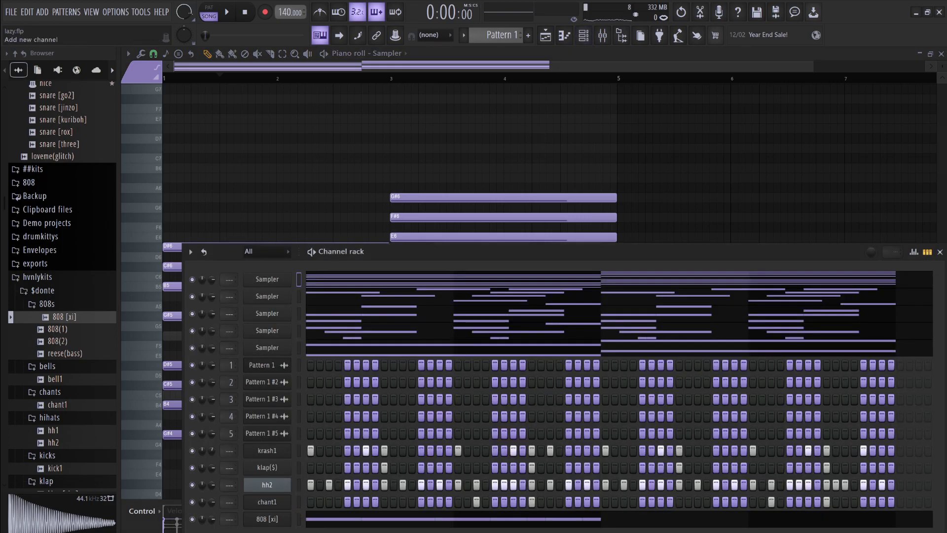
{"action": "left_click", "coordinate": [268, 522]}
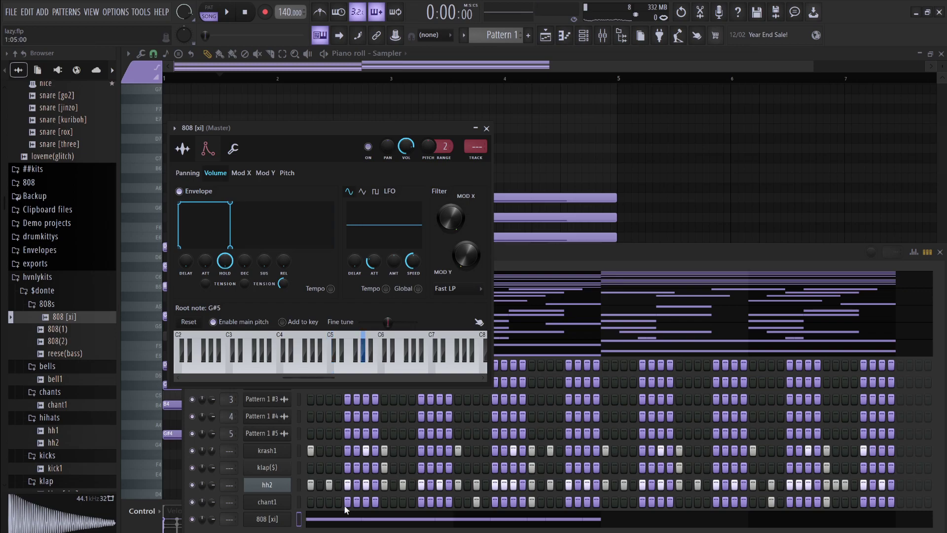
{"action": "key", "text": "space"}
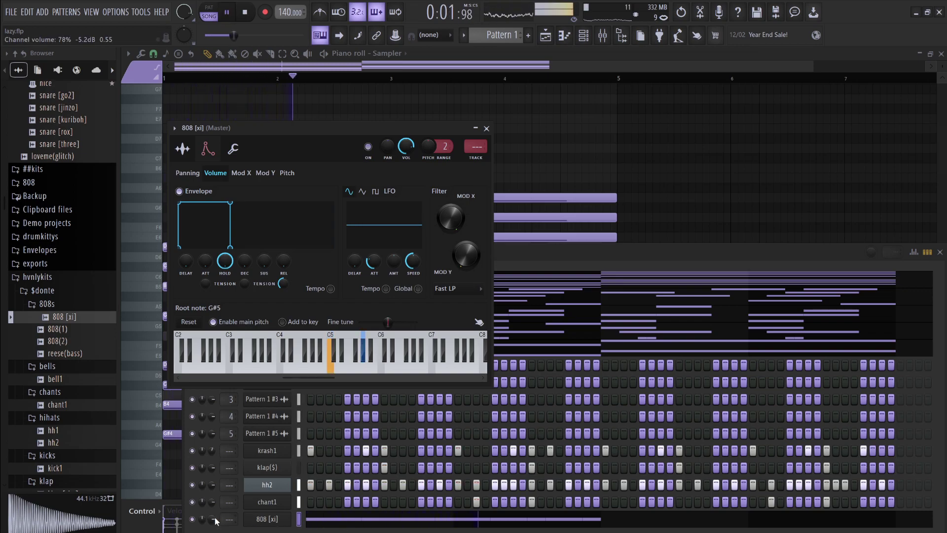
{"action": "left_click_drag", "start_coordinate": [212, 519], "coordinate": [212, 526]}
Transpose the 808 [xi] notes in bars 1–2 up eight semitones to G#5 and restart playback
{"action": "left_click", "coordinate": [378, 523]}
{"action": "key", "text": "space"}
{"action": "key", "text": "Up"}
{"action": "key", "text": "Up"}
{"action": "key", "text": "Up"}
{"action": "key", "text": "Up"}
{"action": "key", "text": "Up"}
{"action": "key", "text": "Up"}
{"action": "key", "text": "Up"}
{"action": "key", "text": "Up"}
{"action": "key", "text": "space"}
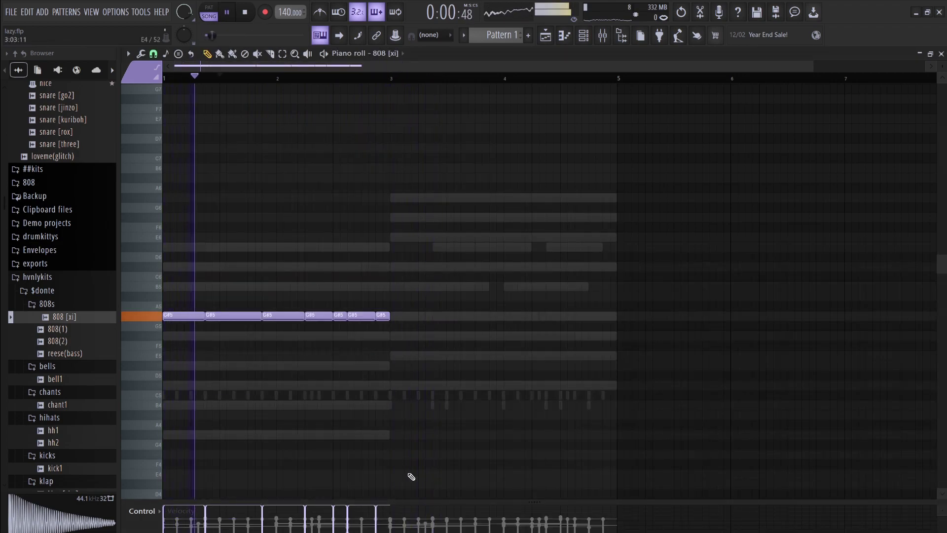
Duplicate the 808 [xi] notes into bars 3–4, transpose the copies up to B5 and deselect them
{"action": "key", "text": "ctrl+b"}
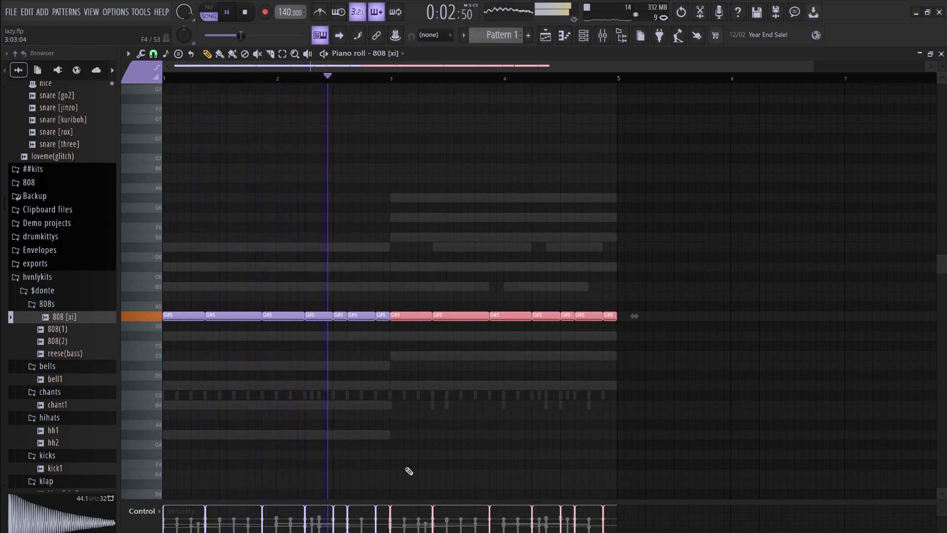
{"action": "key", "text": "Up"}
{"action": "key", "text": "Up"}
{"action": "key", "text": "Up"}
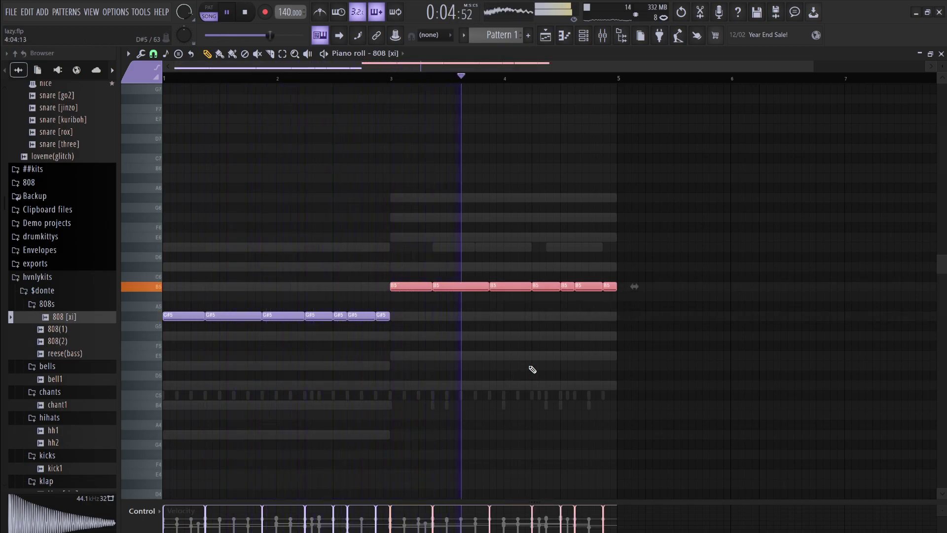
{"action": "key", "text": "ctrl+d"}
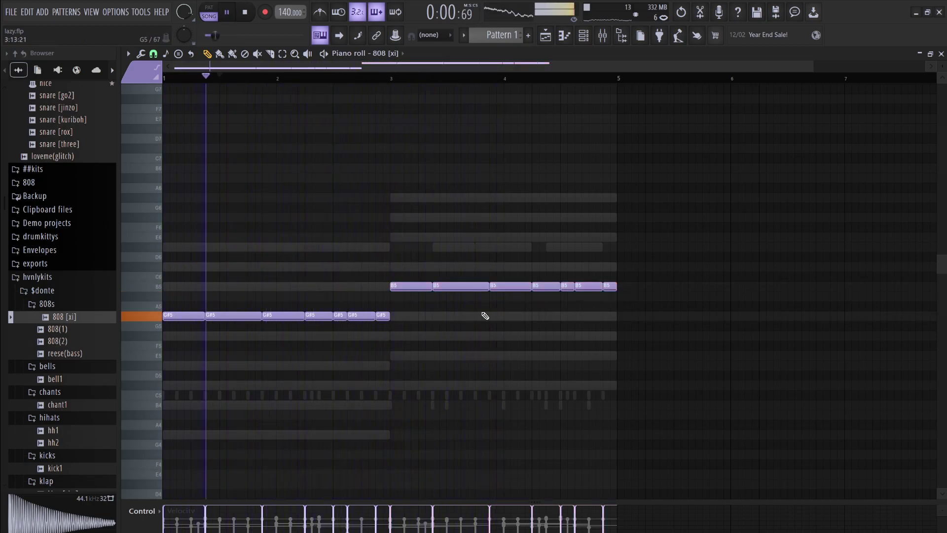
Split the second 808 note of bar 3 in two, then raise that bar's last note to C#6 and bar 4's last to D#6
{"action": "left_click_drag", "start_coordinate": [484, 286], "coordinate": [453, 288]}
{"action": "left_click", "coordinate": [470, 291]}
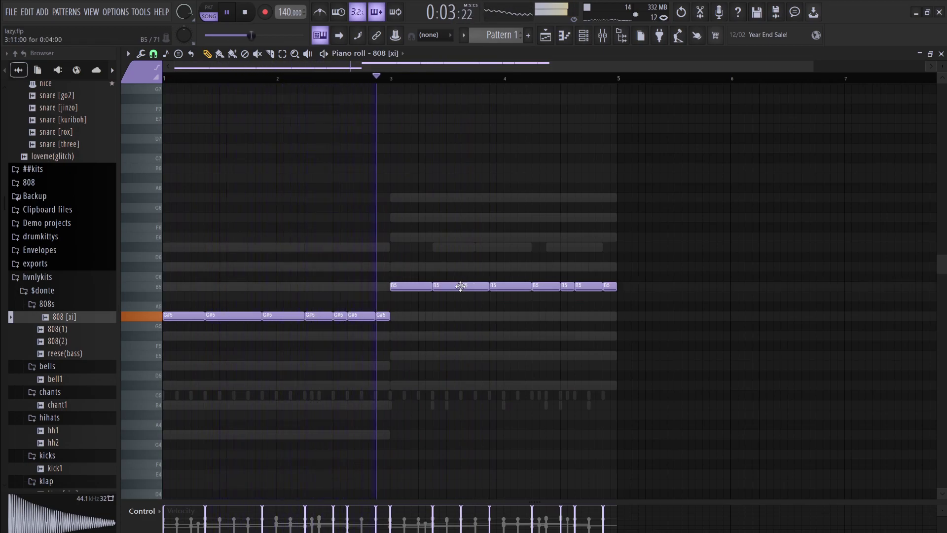
{"action": "left_click_drag", "start_coordinate": [507, 286], "coordinate": [507, 265]}
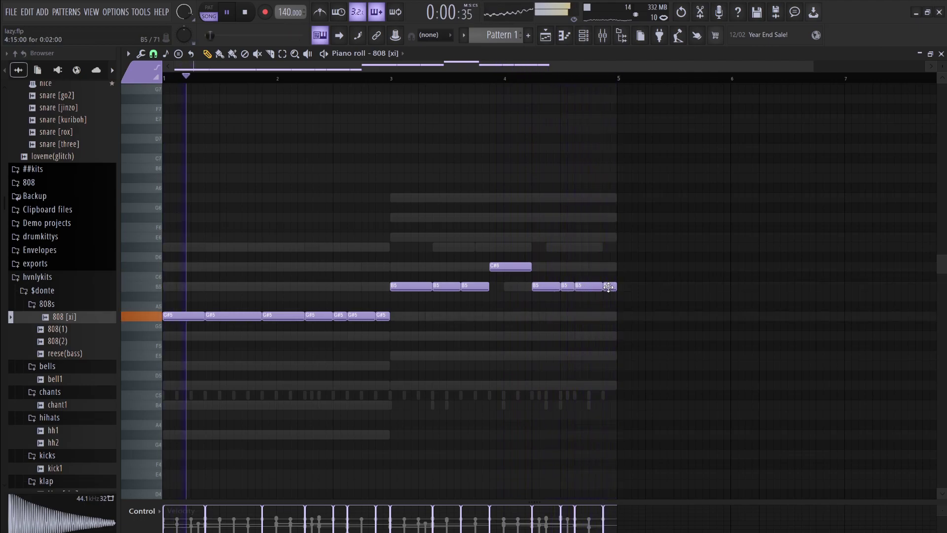
{"action": "left_click_drag", "start_coordinate": [606, 287], "coordinate": [608, 244]}
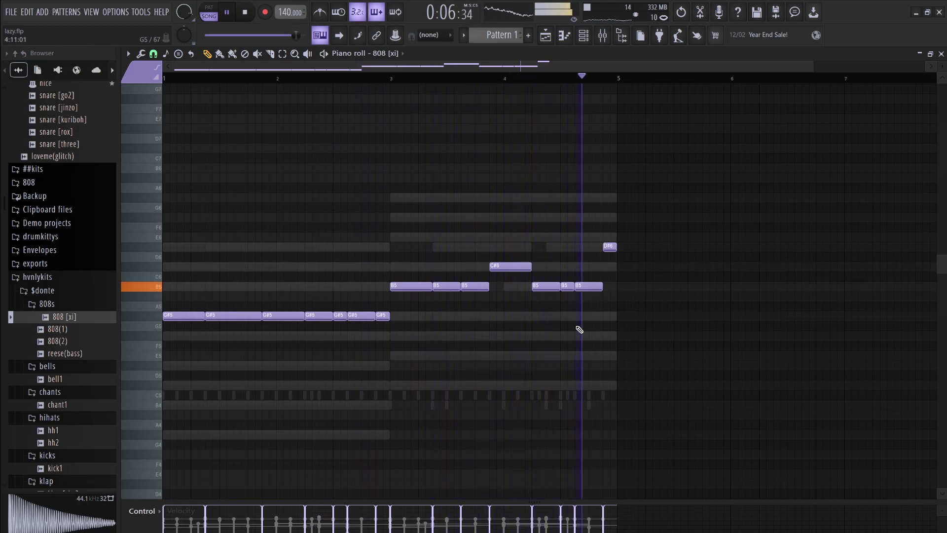
Add the snare [krunch] sample as a channel, lower its volume to about 57% and program hits on steps 15, 19, 23 and 29–31
{"action": "left_click", "coordinate": [584, 35]}
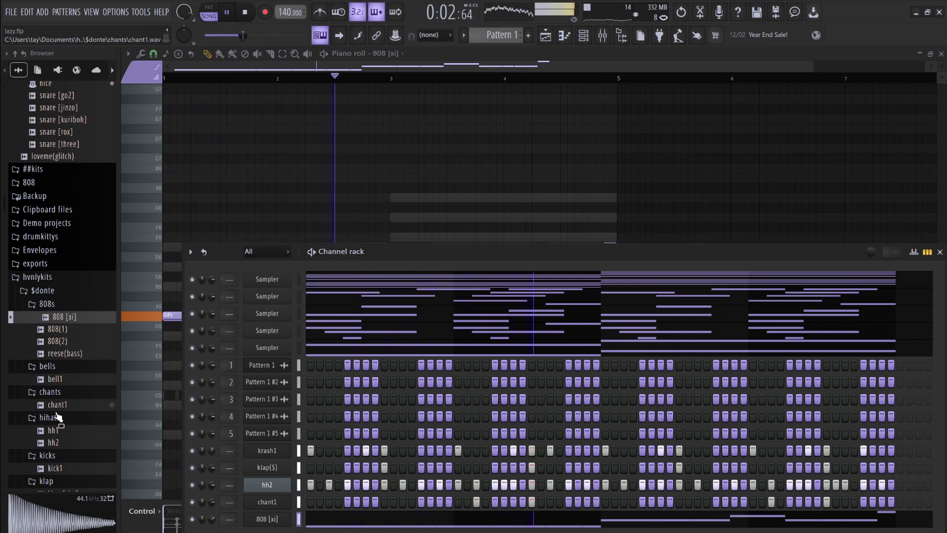
{"action": "scroll", "coordinate": [69, 352], "scroll_direction": "down", "scroll_amount": 4}
{"action": "scroll", "coordinate": [69, 351], "scroll_direction": "up", "scroll_amount": 4}
{"action": "scroll", "coordinate": [74, 390], "scroll_direction": "down", "scroll_amount": 9}
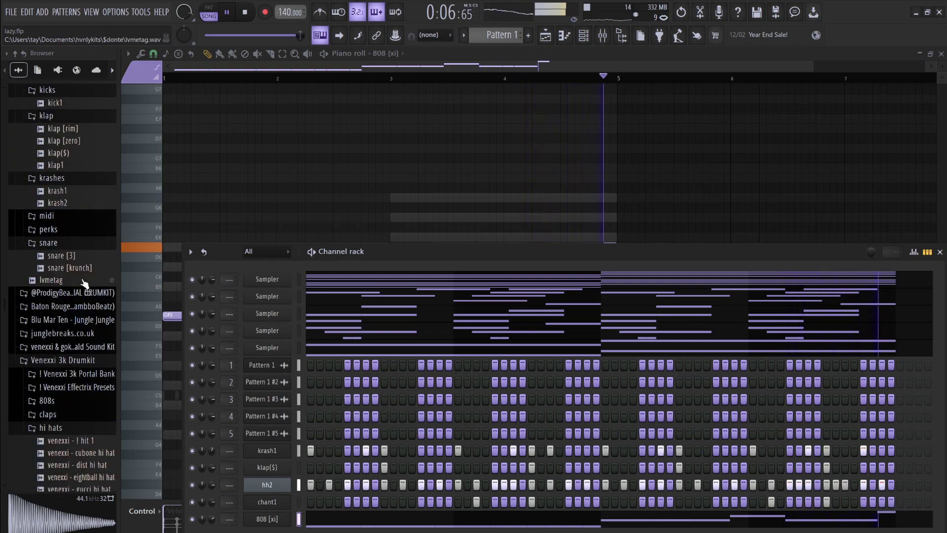
{"action": "left_click_drag", "start_coordinate": [82, 270], "coordinate": [285, 526]}
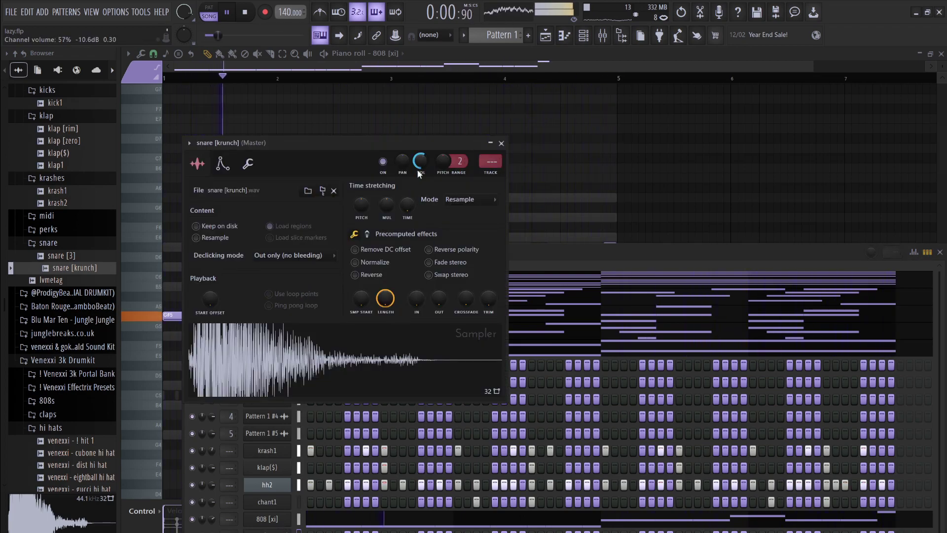
{"action": "left_click", "coordinate": [521, 248]}
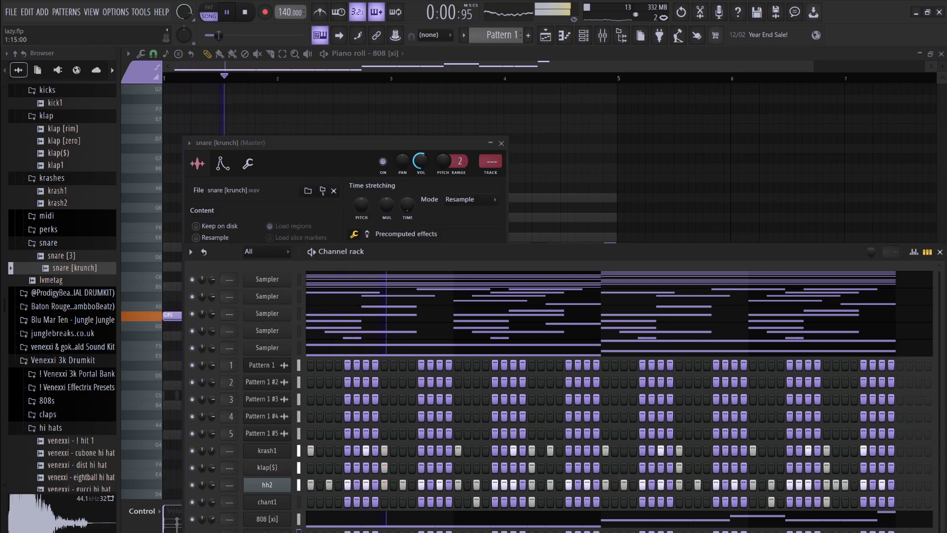
{"action": "key", "text": "space"}
{"action": "key", "text": "space"}
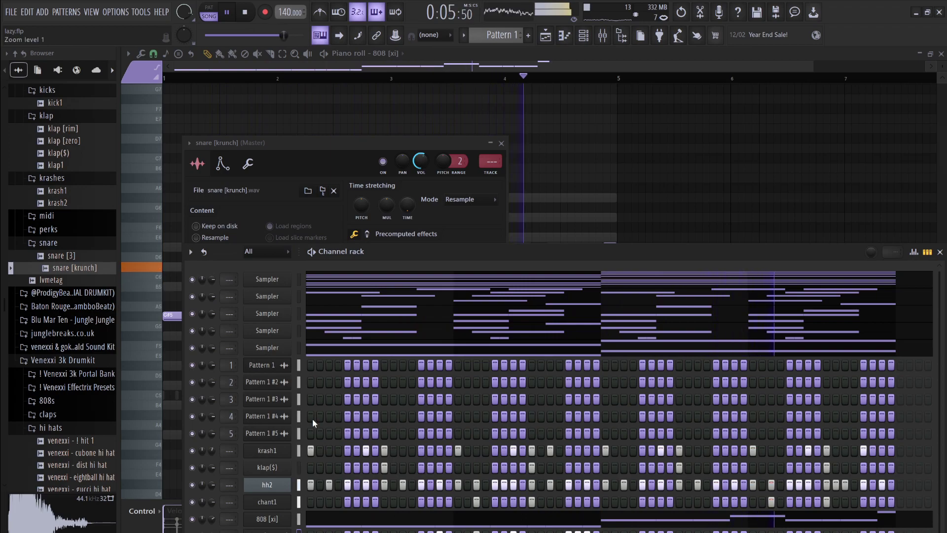
Copy the snare [krunch] hits from bars 1–2 to the same positions in bars 3–4 of the piano roll
{"action": "key", "text": "F7"}
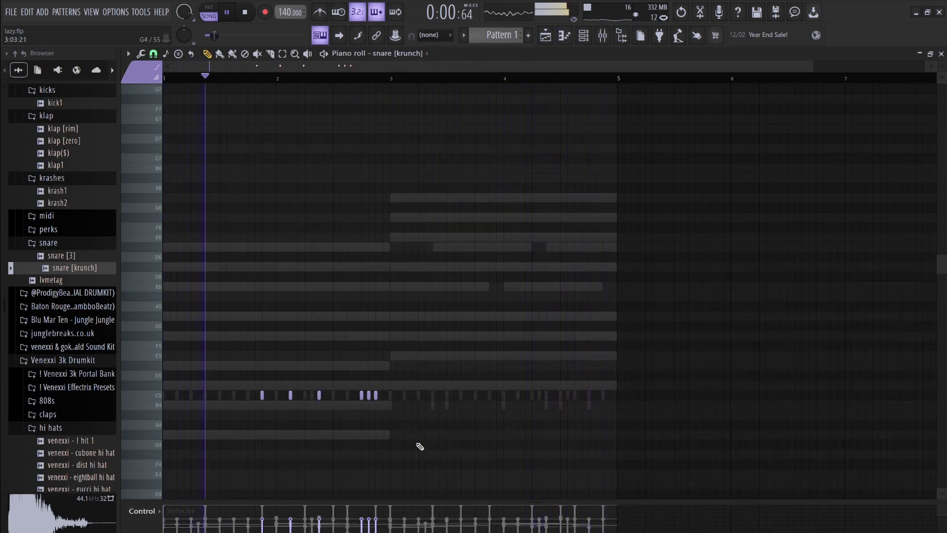
{"action": "left_click_drag", "start_coordinate": [449, 438], "coordinate": [261, 374]}
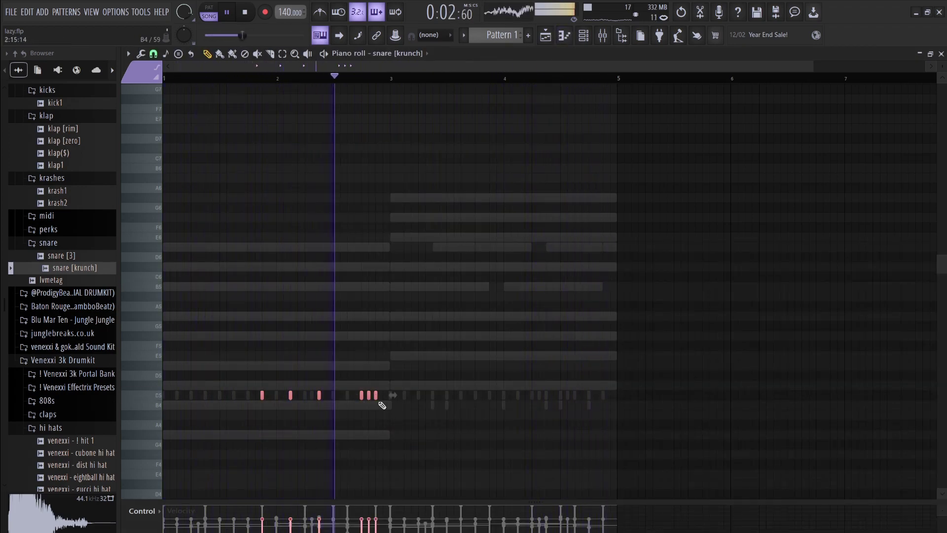
{"action": "left_click_drag", "start_coordinate": [369, 397], "coordinate": [599, 397]}
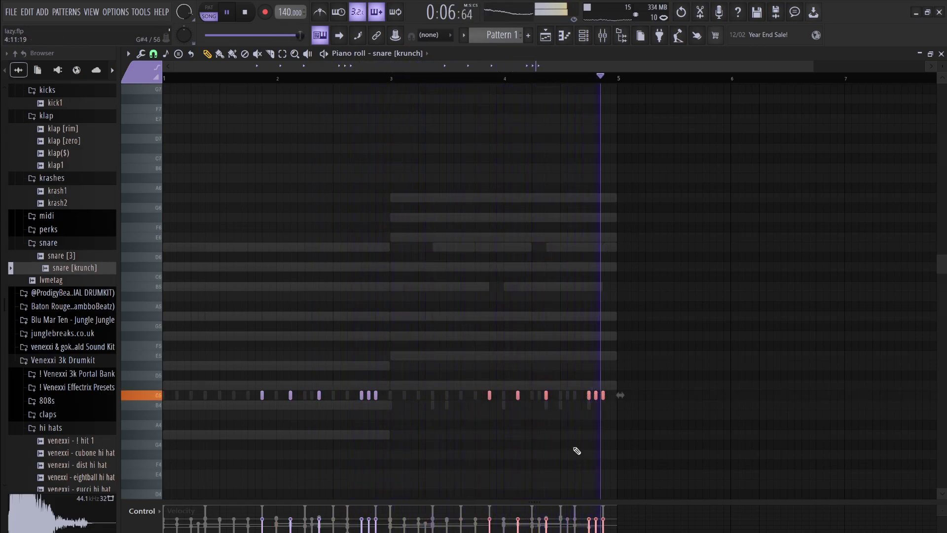
{"action": "key", "text": "ctrl+d"}
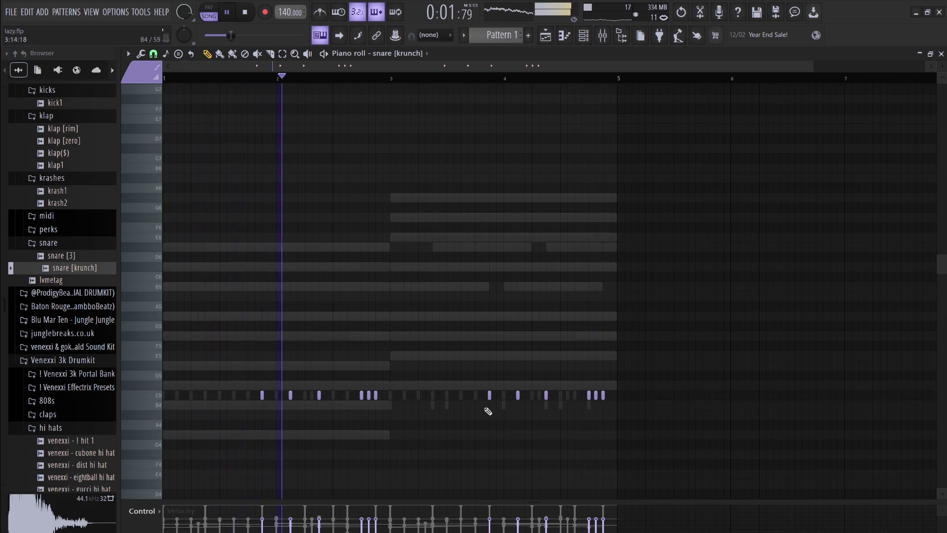
Add a snare hit on step 11 of bar 3 and shift bar 4's first snare hit from step 3 to step 5
{"action": "left_click", "coordinate": [462, 395]}
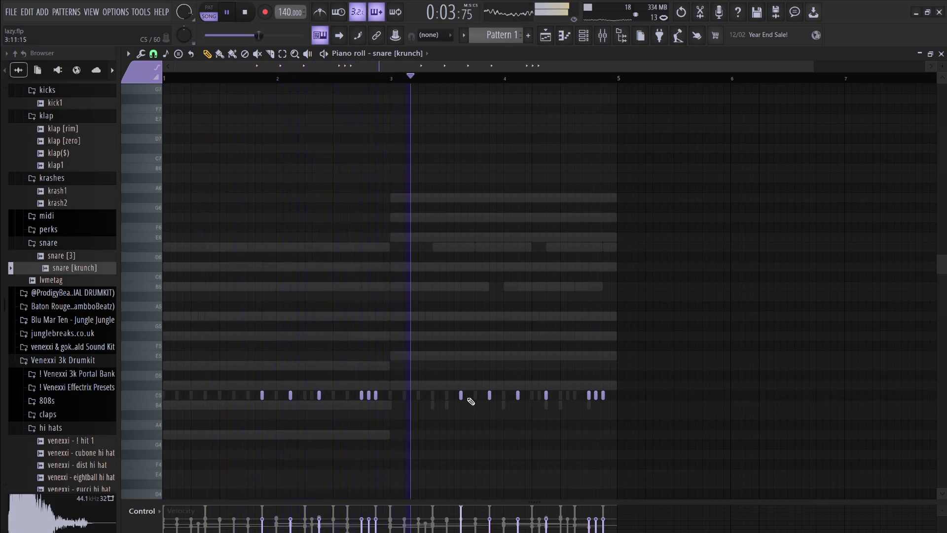
{"action": "left_click", "coordinate": [462, 395]}
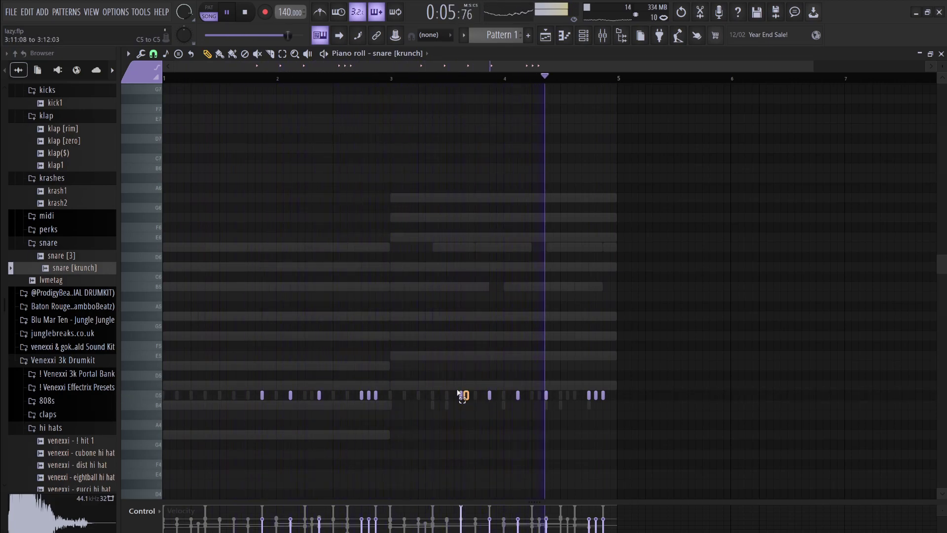
{"action": "left_click", "coordinate": [530, 396]}
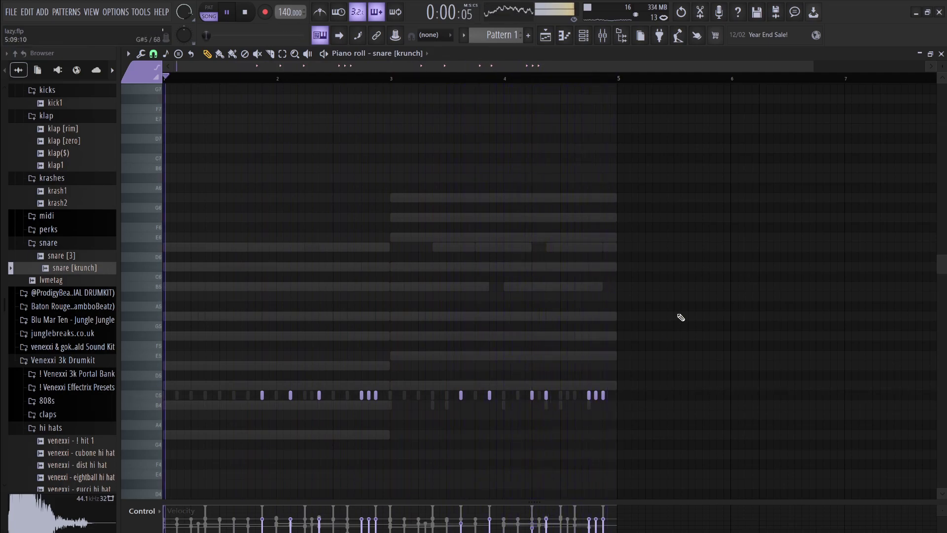
Move the 808 [xi] channel up the channel rack to sit directly above krash1
{"action": "left_click", "coordinate": [583, 35]}
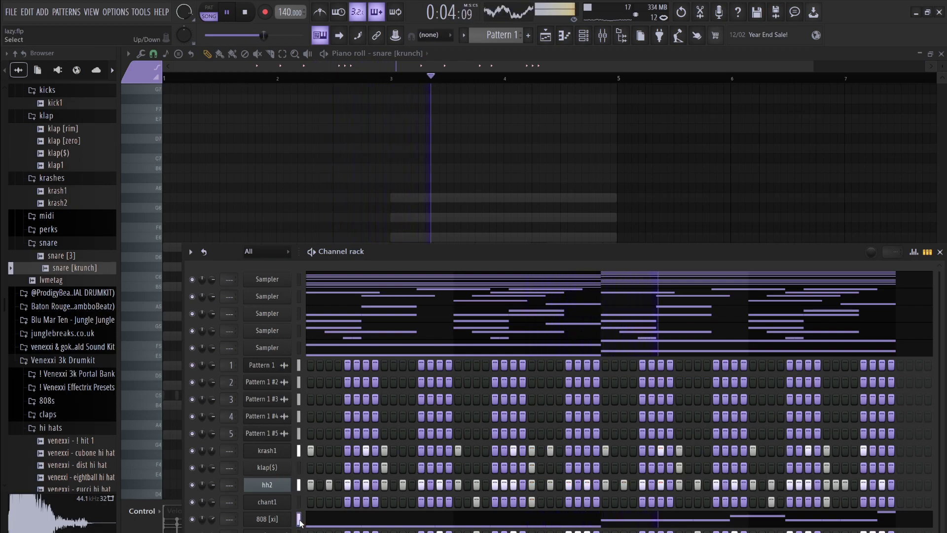
{"action": "key", "text": "alt+Up"}
{"action": "key", "text": "alt+Up"}
{"action": "key", "text": "alt+Up"}
{"action": "key", "text": "alt+Up"}
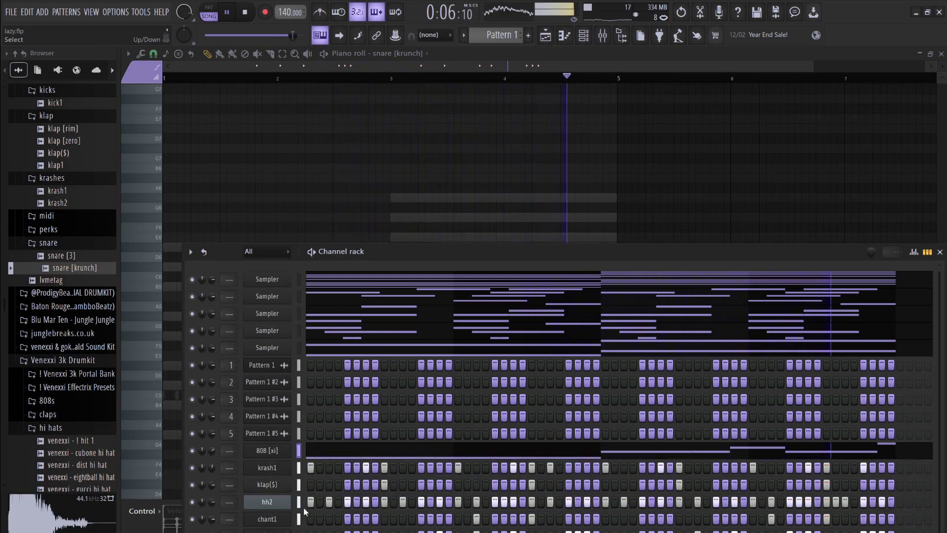
Move the krash1 channel down below the other drums and place snare [krunch] directly above chant1
{"action": "left_click", "coordinate": [298, 467]}
{"action": "key", "text": "alt+Down"}
{"action": "key", "text": "alt+Down"}
{"action": "key", "text": "alt+Down"}
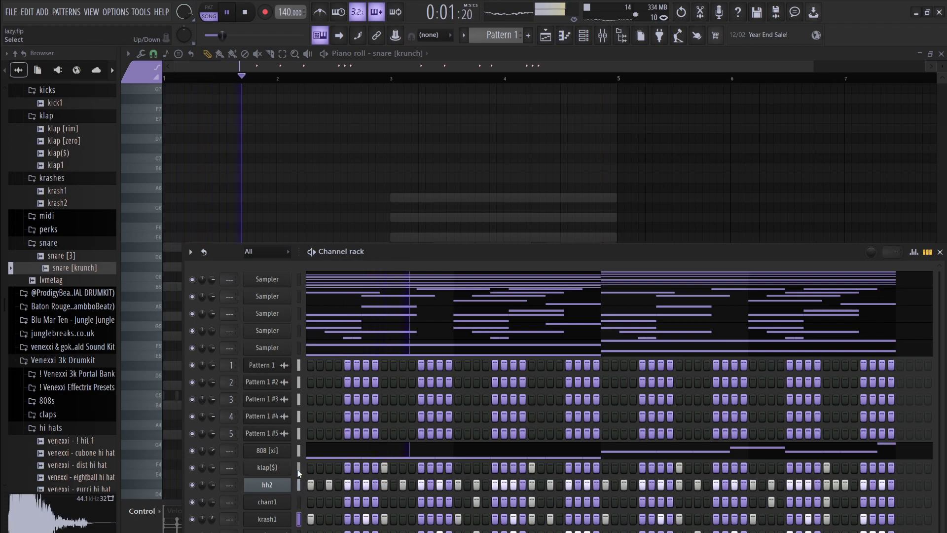
{"action": "key", "text": "alt+Down"}
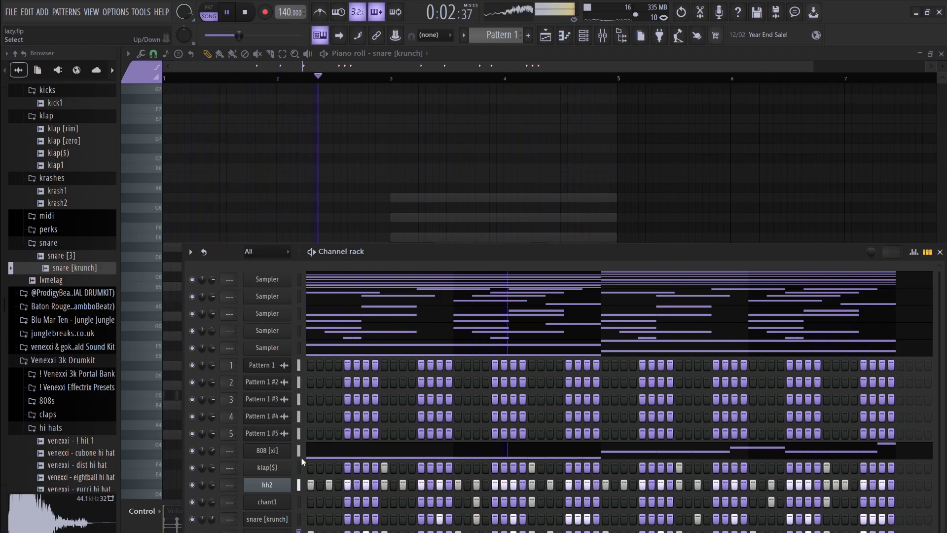
{"action": "scroll", "coordinate": [299, 505], "scroll_direction": "down", "scroll_amount": 1}
Route the 808, clap, hi-hat, snare, chant and crash channels to consecutive mixer tracks starting at track 10, and stop playback
{"action": "right_click", "coordinate": [299, 505]}
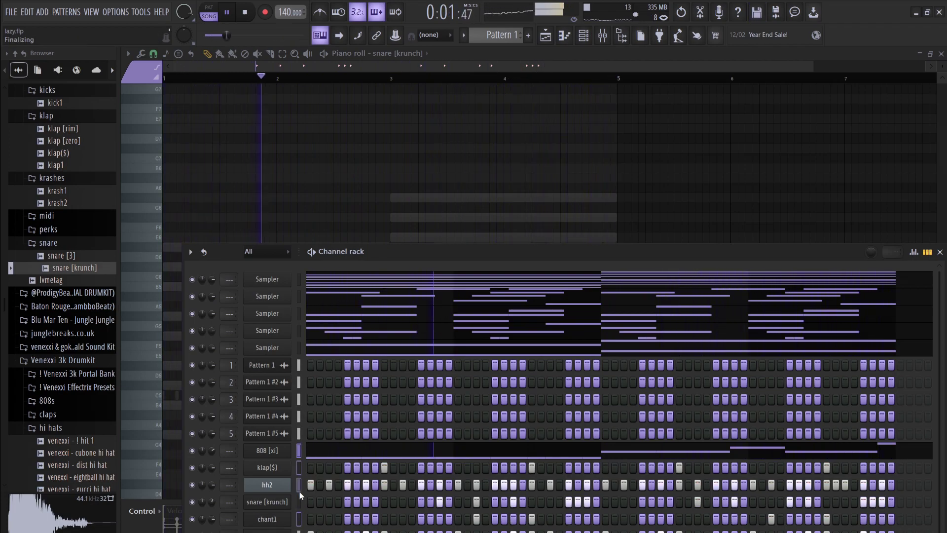
{"action": "left_click", "coordinate": [602, 35]}
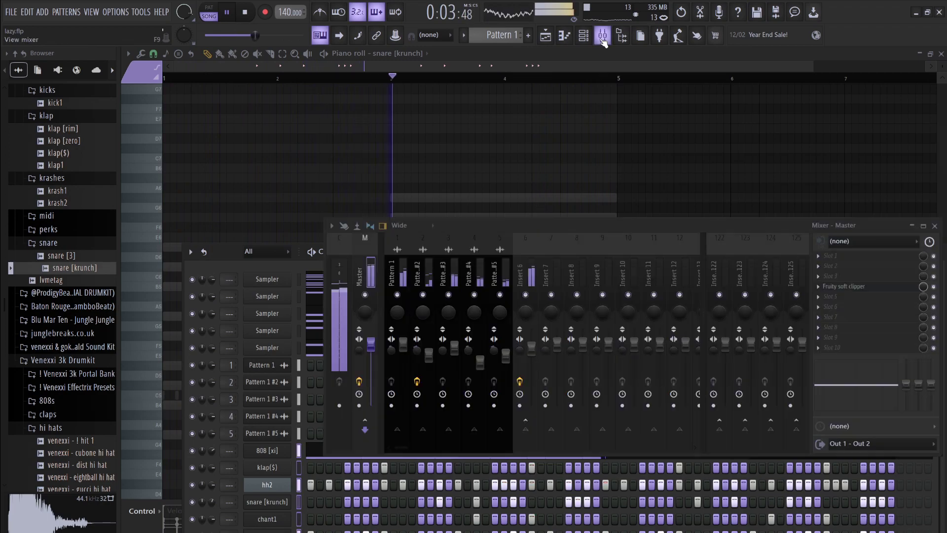
{"action": "left_click", "coordinate": [620, 259]}
{"action": "key", "text": "ctrl+l"}
{"action": "left_click", "coordinate": [620, 259]}
{"action": "key", "text": "space"}
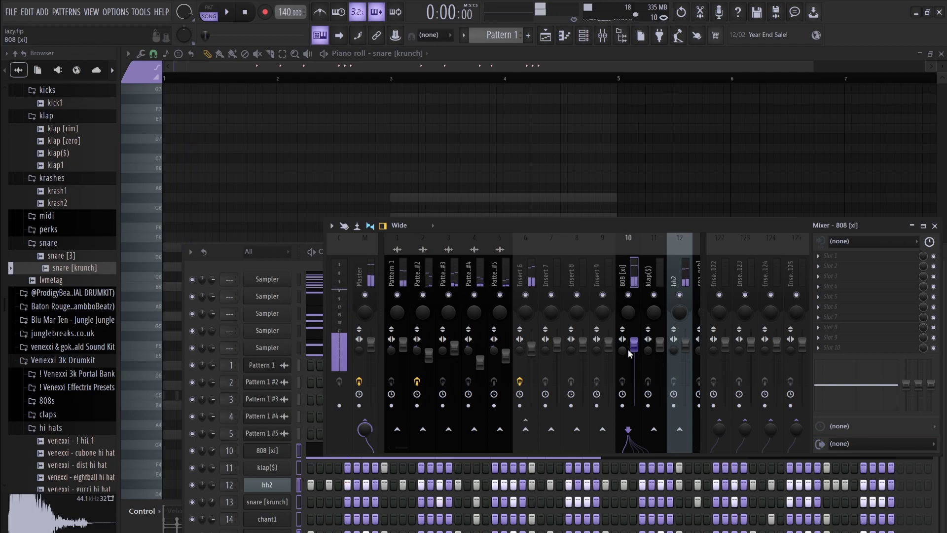
Pull the mixer faders of klap($), hh2, snare [krunch], chant1 and krash1 all the way down
{"action": "scroll", "coordinate": [630, 269], "scroll_direction": "right", "scroll_amount": 3}
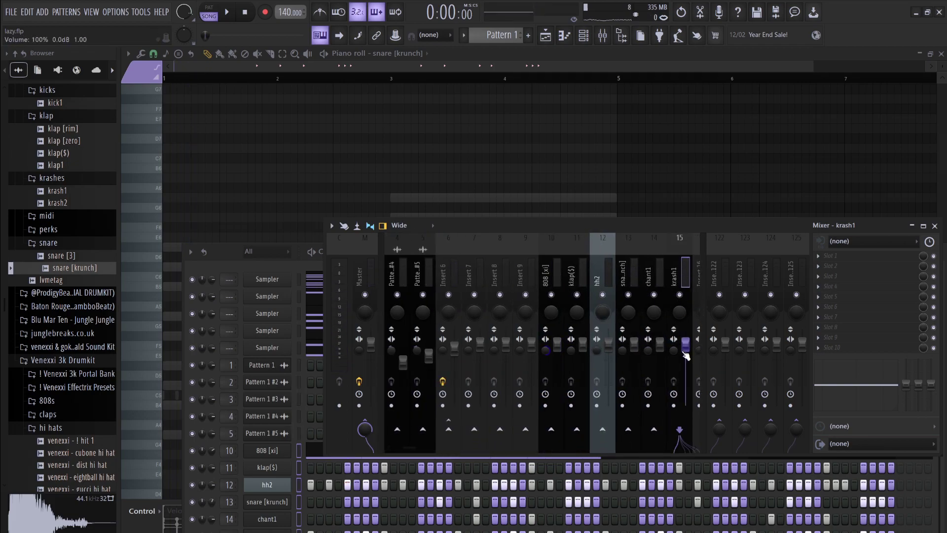
{"action": "left_click_drag", "start_coordinate": [660, 345], "coordinate": [638, 409]}
{"action": "left_click_drag", "start_coordinate": [609, 347], "coordinate": [583, 348]}
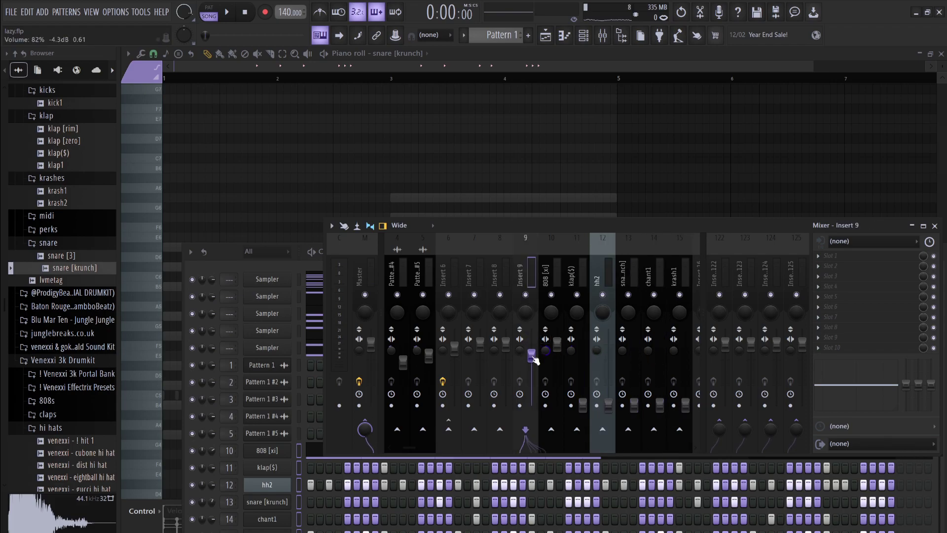
Replay the beat and adjust the built-in EQ on the 808 [xi] mixer track
{"action": "left_click", "coordinate": [557, 344]}
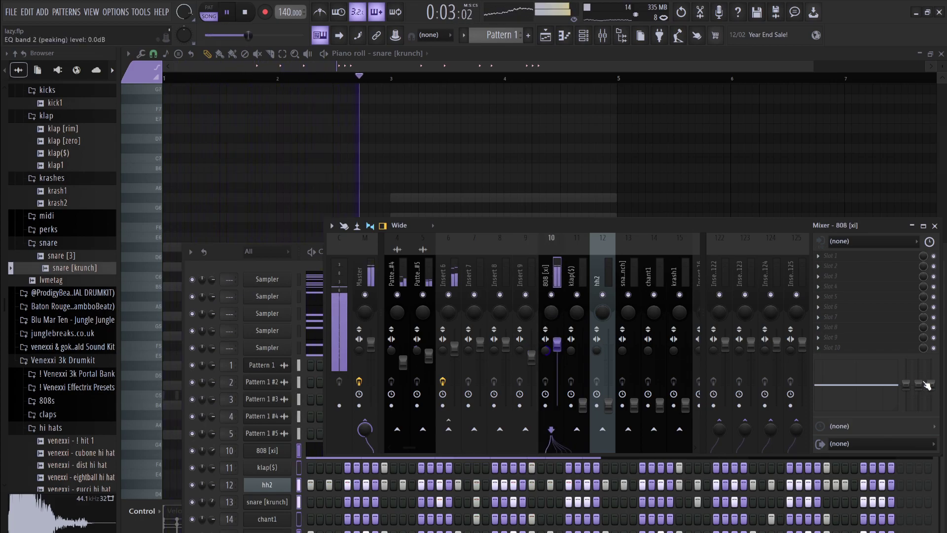
{"action": "left_click_drag", "start_coordinate": [928, 386], "coordinate": [855, 367]}
Raise the klap($) and hh2 mixer faders, and EQ klap($) with an 18 dB cut at 90 Hz and a boost around 6.7 kHz
{"action": "left_click_drag", "start_coordinate": [584, 405], "coordinate": [582, 352]}
{"action": "left_click_drag", "start_coordinate": [912, 387], "coordinate": [877, 376]}
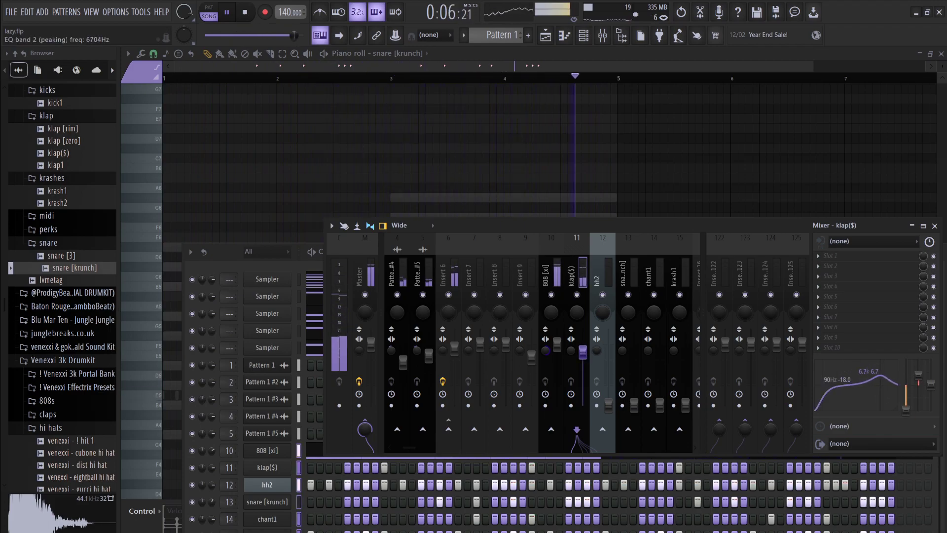
{"action": "left_click_drag", "start_coordinate": [608, 405], "coordinate": [608, 366]}
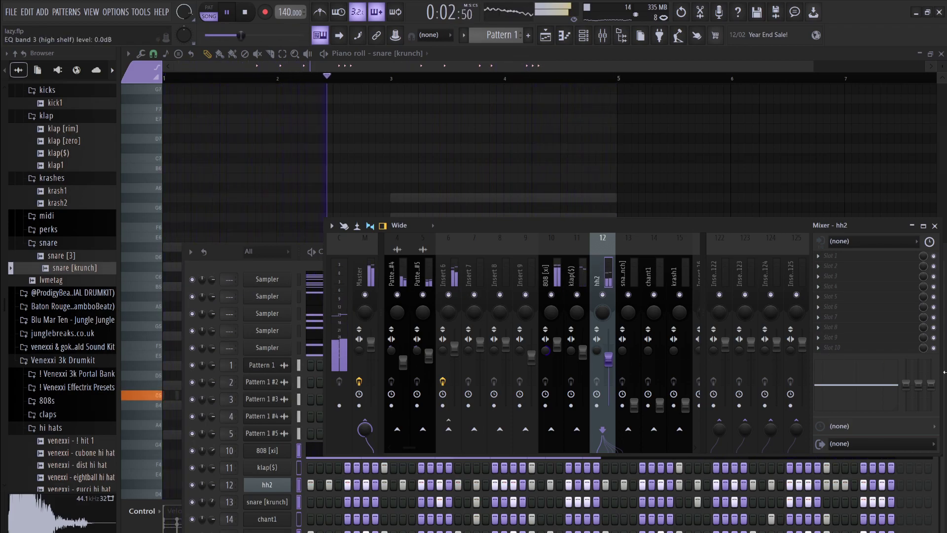
Cut hh2 and snare [krunch] by 18 dB at 90 Hz, boost them around 7.6 kHz and 3.5 kHz, and raise the snare fader to 85%
{"action": "left_click_drag", "start_coordinate": [905, 400], "coordinate": [905, 407]}
{"action": "left_click_drag", "start_coordinate": [861, 387], "coordinate": [882, 379]}
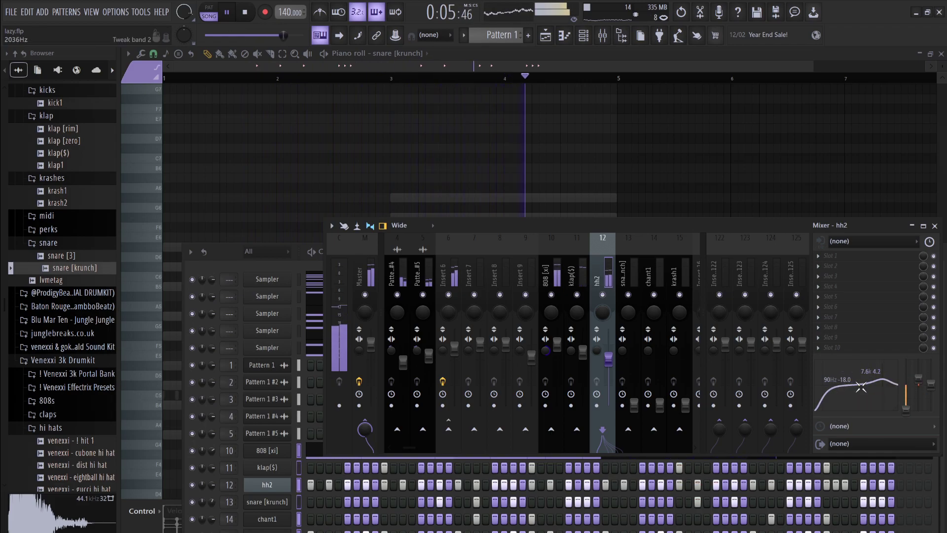
{"action": "left_click", "coordinate": [634, 408]}
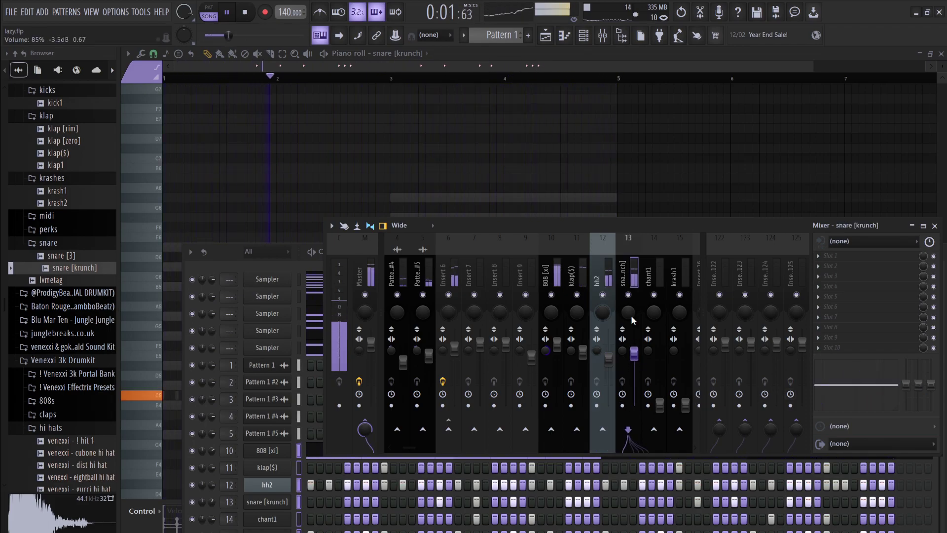
{"action": "left_click_drag", "start_coordinate": [906, 384], "coordinate": [905, 410]}
{"action": "left_click_drag", "start_coordinate": [856, 388], "coordinate": [869, 380]}
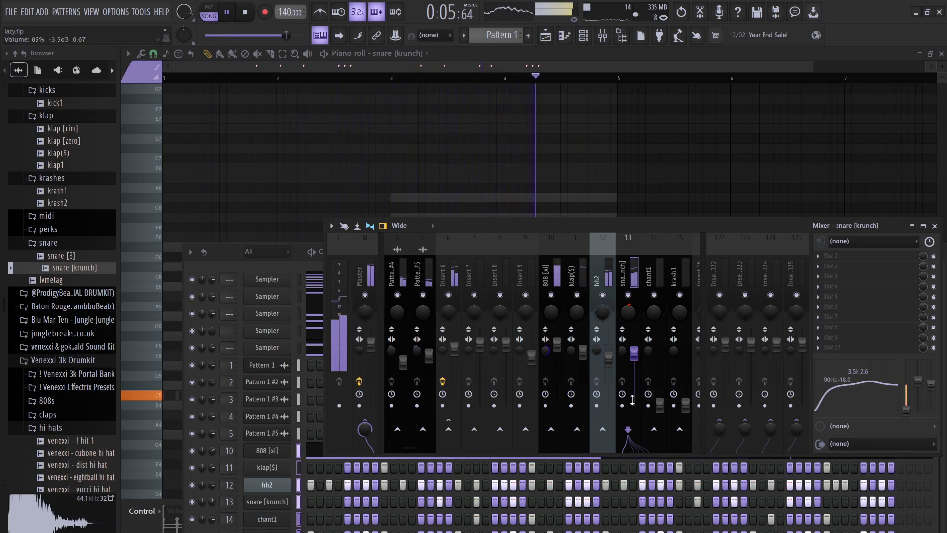
Raise chant1 to about 74% and krash1 to about 87%, cutting both 18 dB at 90 Hz and boosting around 4.3 kHz and 5.7 kHz
{"action": "left_click_drag", "start_coordinate": [660, 405], "coordinate": [661, 363]}
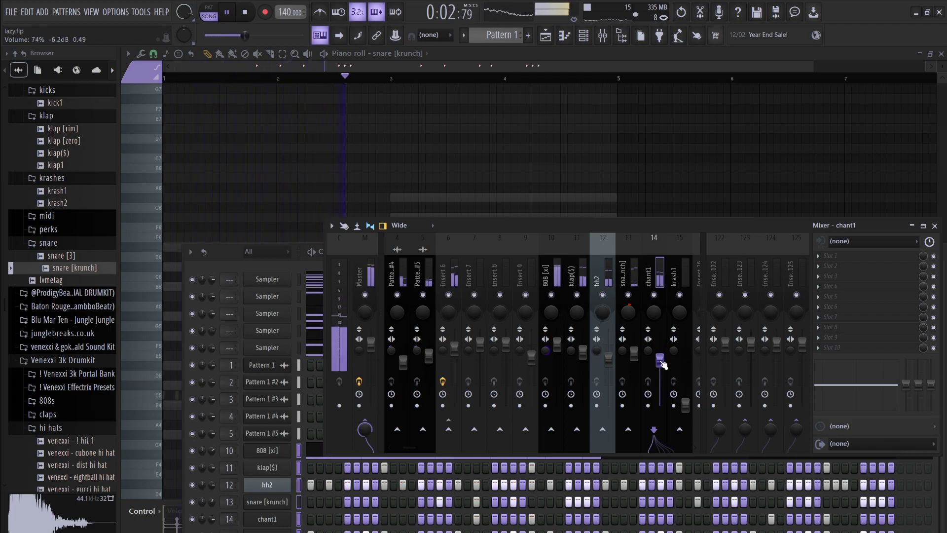
{"action": "left_click_drag", "start_coordinate": [905, 384], "coordinate": [905, 412]}
{"action": "left_click_drag", "start_coordinate": [856, 388], "coordinate": [873, 376]}
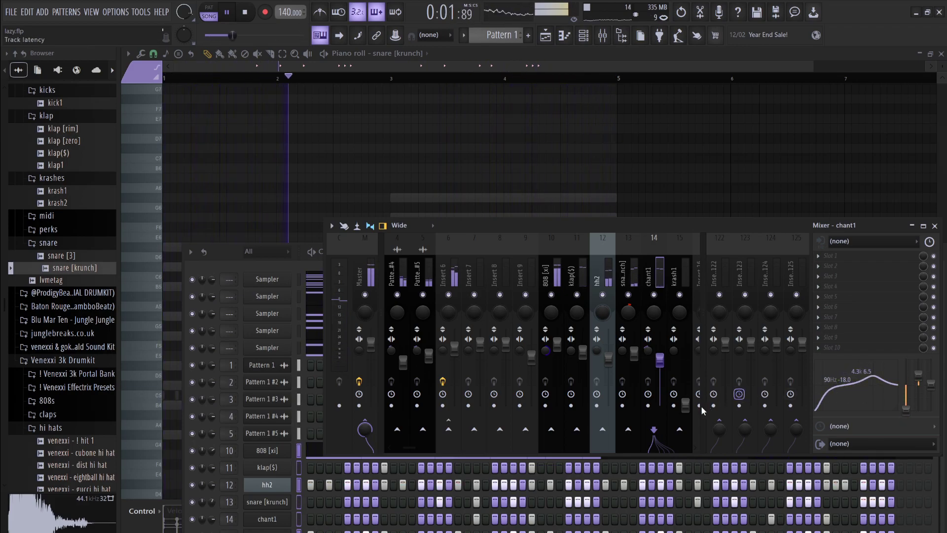
{"action": "left_click_drag", "start_coordinate": [689, 407], "coordinate": [692, 356]}
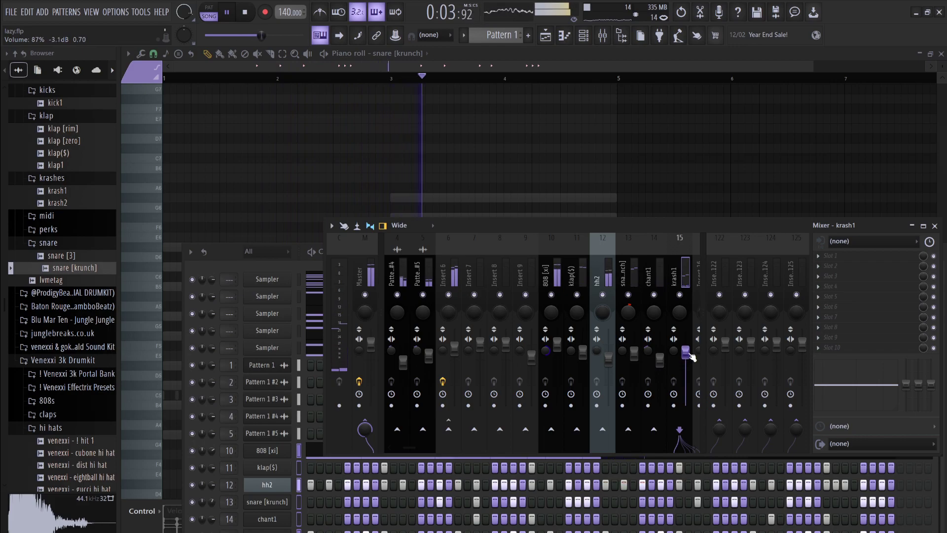
{"action": "left_click_drag", "start_coordinate": [858, 390], "coordinate": [877, 379]}
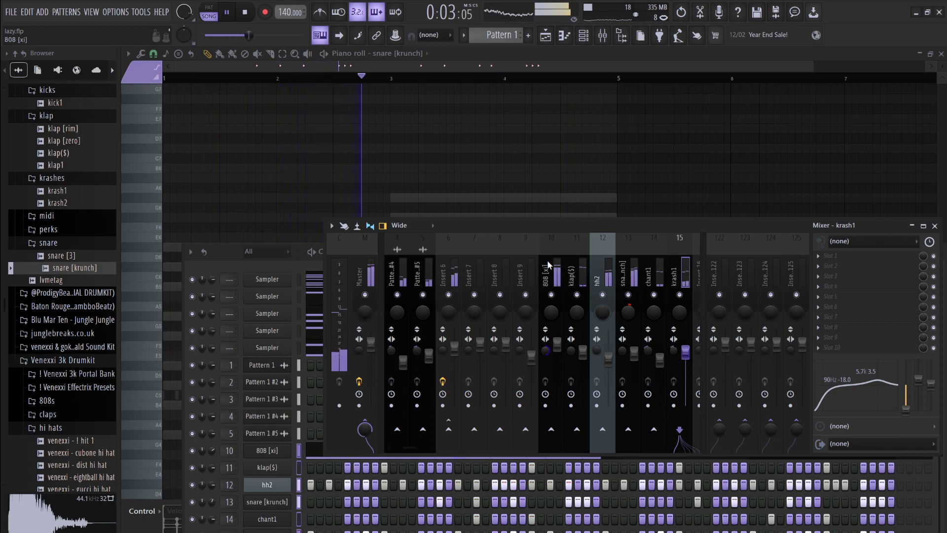
Load FabFilter Pro-C 2 with the Groovy Glue 01 bM preset on mixer track 9, and rebalance the snare [krunch] and hh2 faders
{"action": "left_click", "coordinate": [521, 271]}
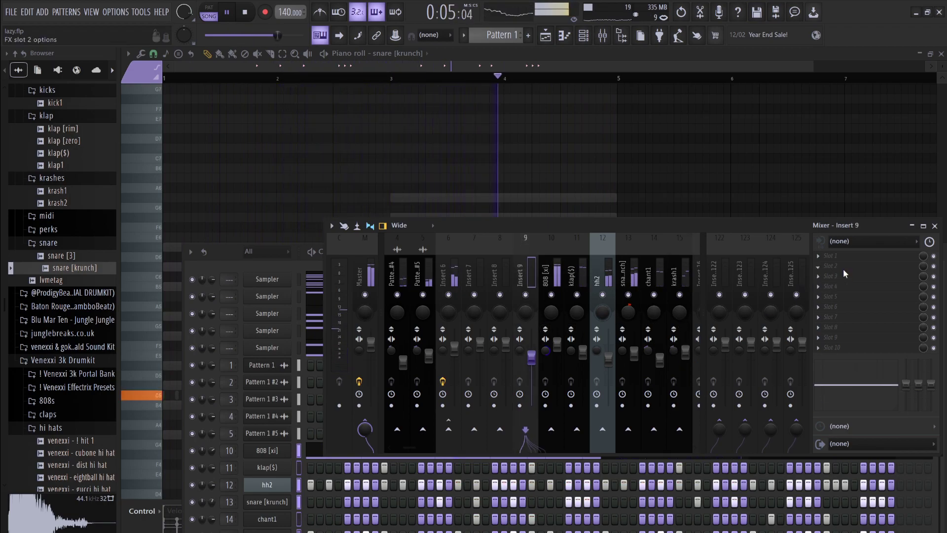
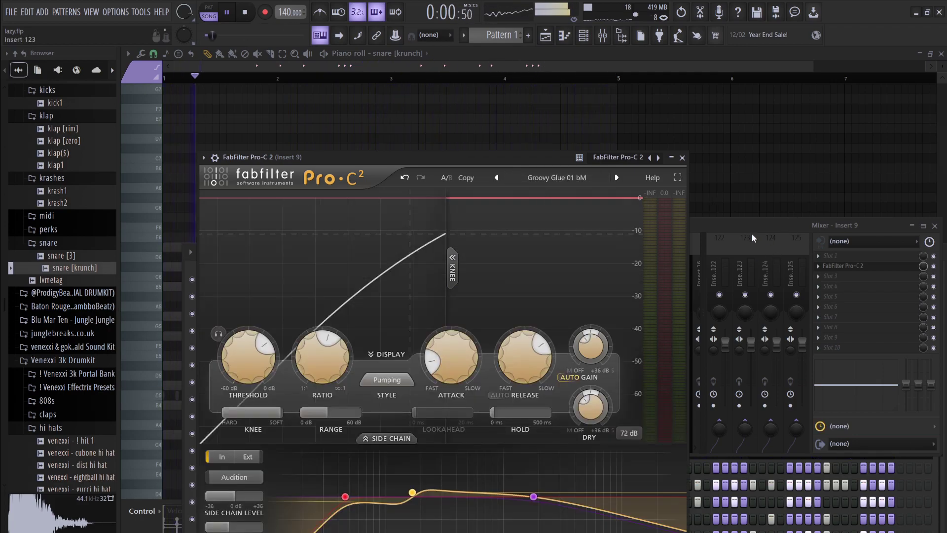
{"action": "left_click", "coordinate": [752, 228]}
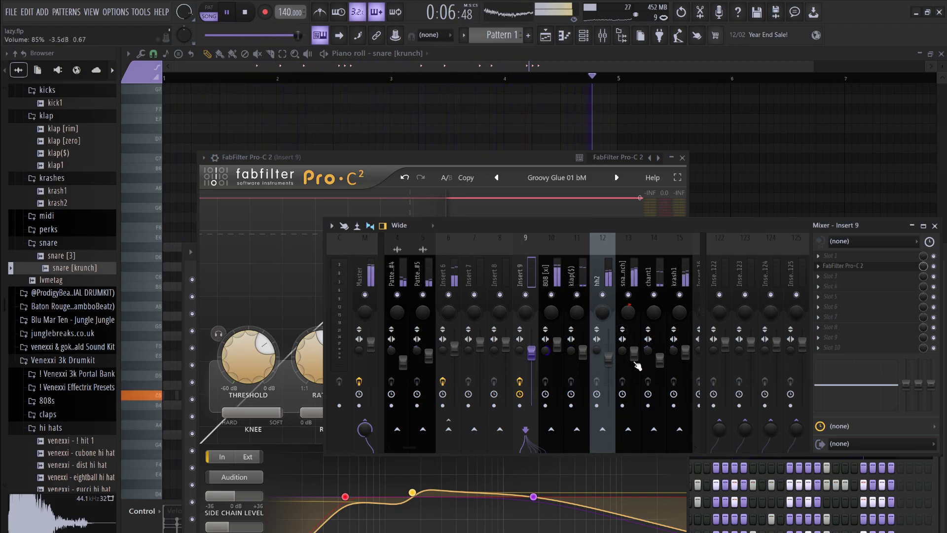
{"action": "left_click", "coordinate": [634, 364]}
{"action": "left_click_drag", "start_coordinate": [607, 365], "coordinate": [607, 360]}
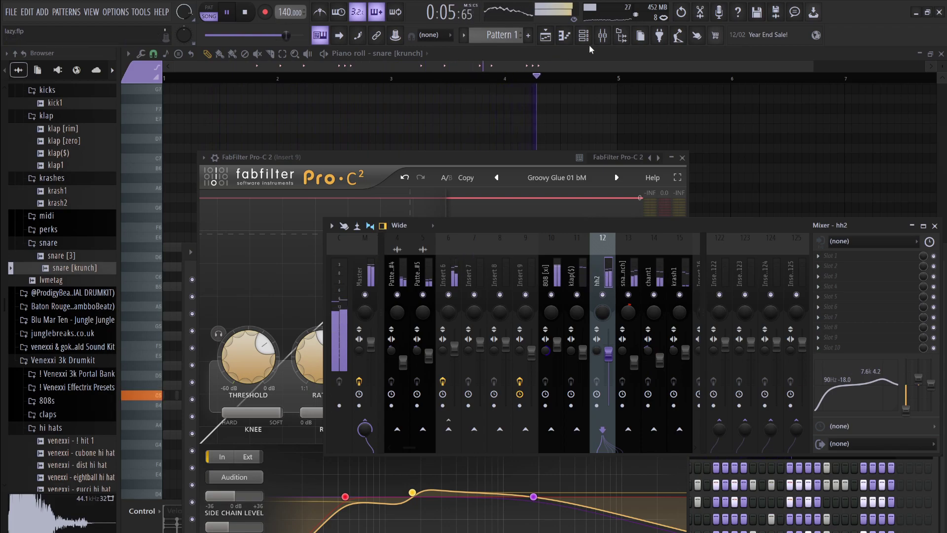
Split Pattern 1 by channel in the playlist, stop playback, and delete the combined Pattern 1 clip from Track 8
{"action": "left_click", "coordinate": [552, 41]}
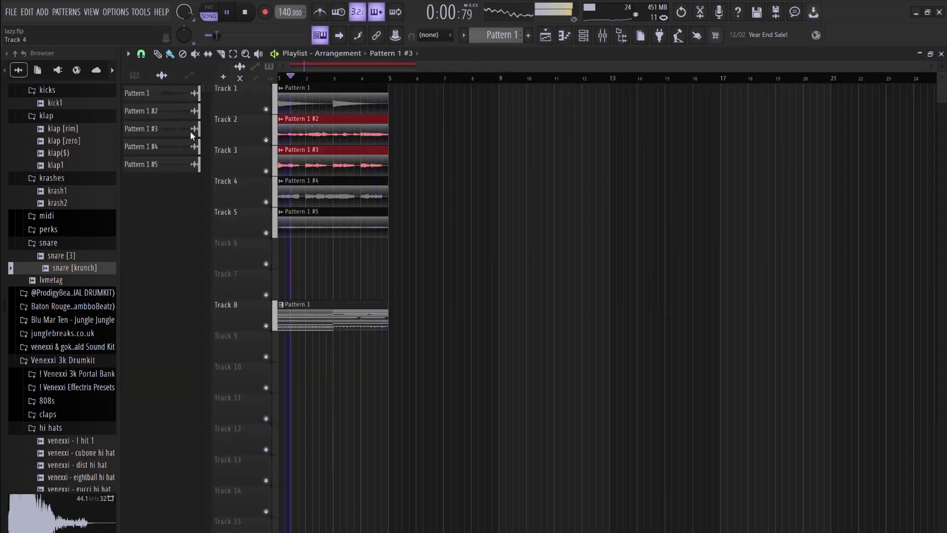
{"action": "left_click", "coordinate": [133, 75]}
{"action": "left_click", "coordinate": [151, 94]}
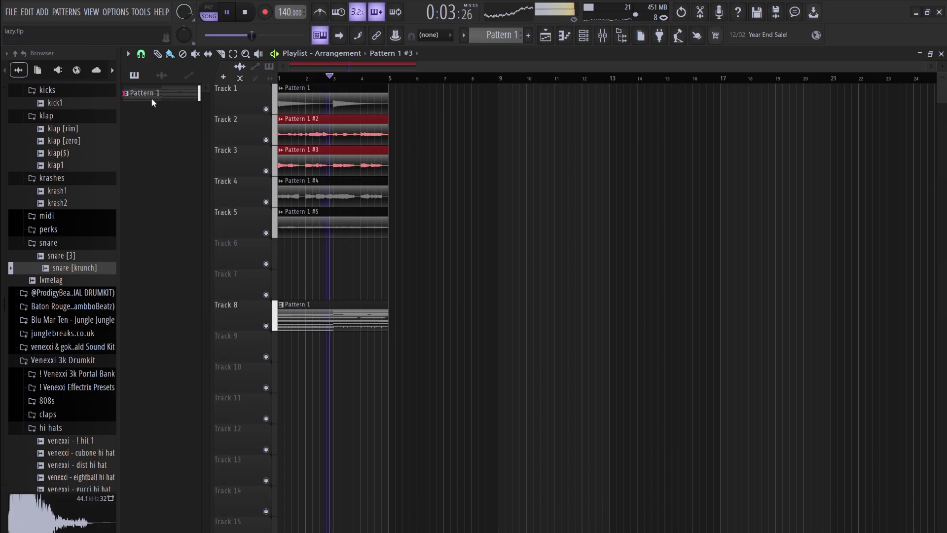
{"action": "left_click", "coordinate": [194, 267]}
{"action": "key", "text": "space"}
{"action": "left_click_drag", "start_coordinate": [424, 277], "coordinate": [280, 403]}
{"action": "key", "text": "Delete"}
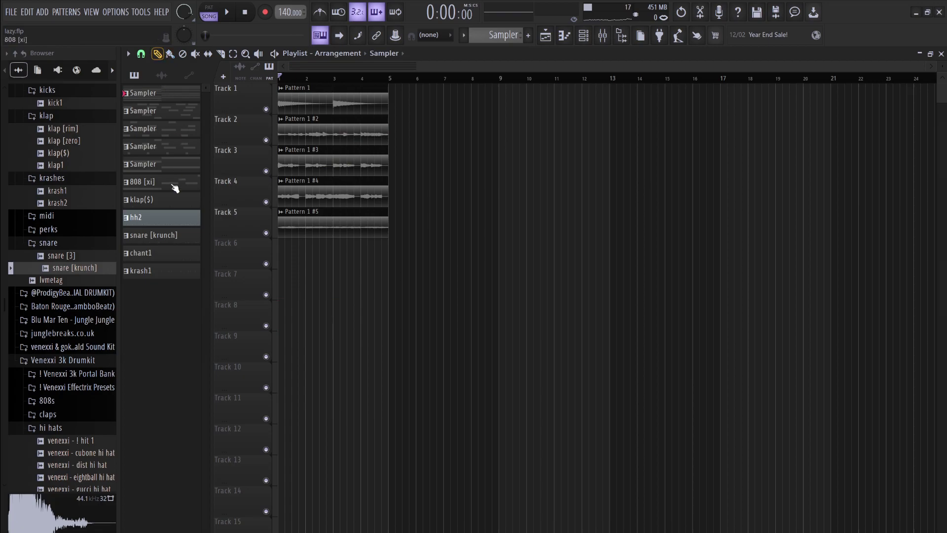
Place the 808 [xi], klap($), hh2, snare [krunch], chant1 and krash1 patterns at bar 1 on Tracks 8 to 13
{"action": "left_click", "coordinate": [160, 271]}
{"action": "left_click_drag", "start_coordinate": [151, 192], "coordinate": [398, 333]}
{"action": "left_click", "coordinate": [315, 336]}
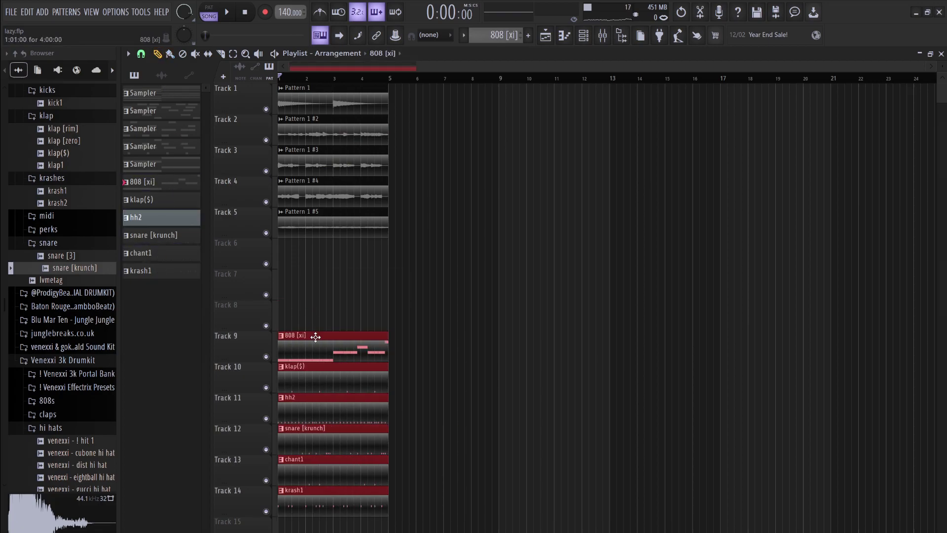
{"action": "left_click_drag", "start_coordinate": [316, 303], "coordinate": [315, 300]}
Duplicate all clips to bar 5 and make the second 808 [xi] clip a unique pattern
{"action": "left_click_drag", "start_coordinate": [407, 508], "coordinate": [279, 64]}
{"action": "key", "text": "ctrl+b"}
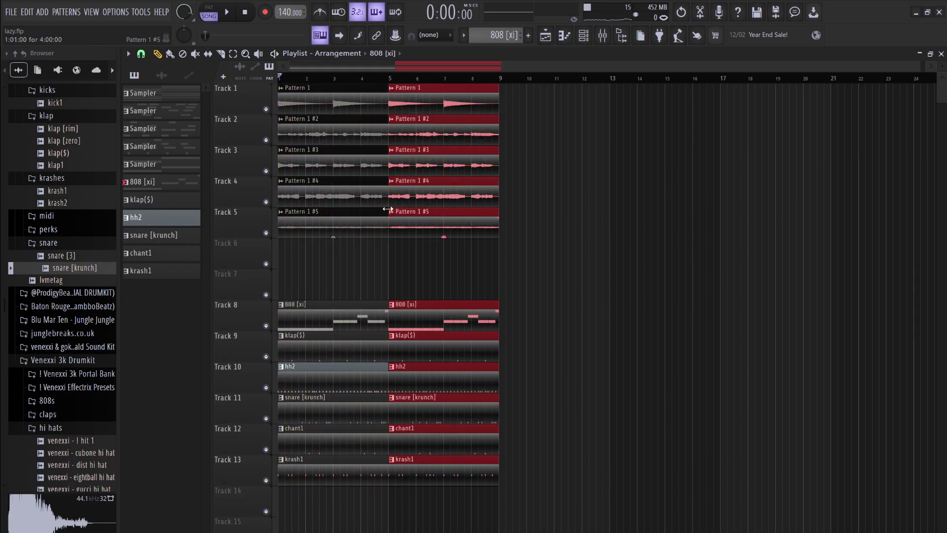
{"action": "left_click", "coordinate": [448, 398]}
{"action": "key", "text": "ctrl+d"}
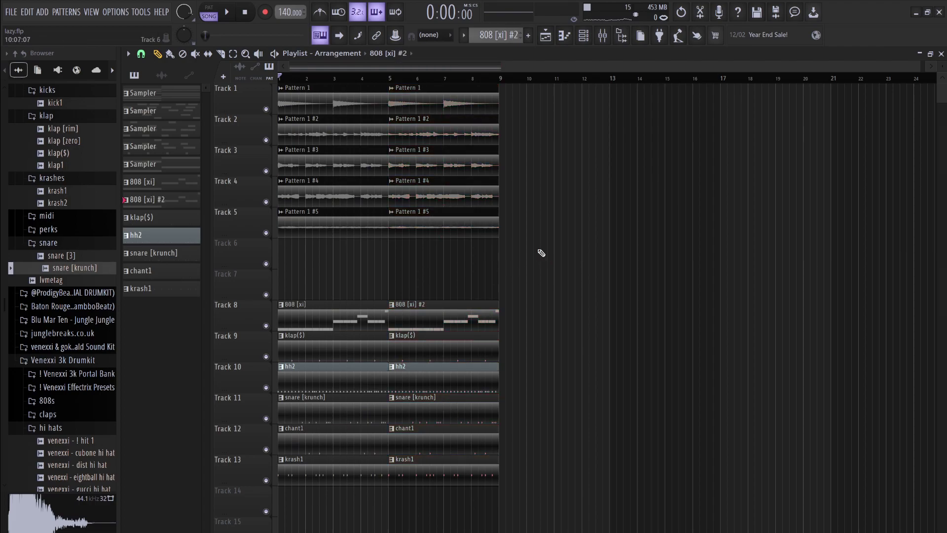
In the second 808 pattern, place a short A#5 note on beat 4 of bar 1 and raise bar 2's last G#5 to A#5
{"action": "double_click", "coordinate": [421, 309]}
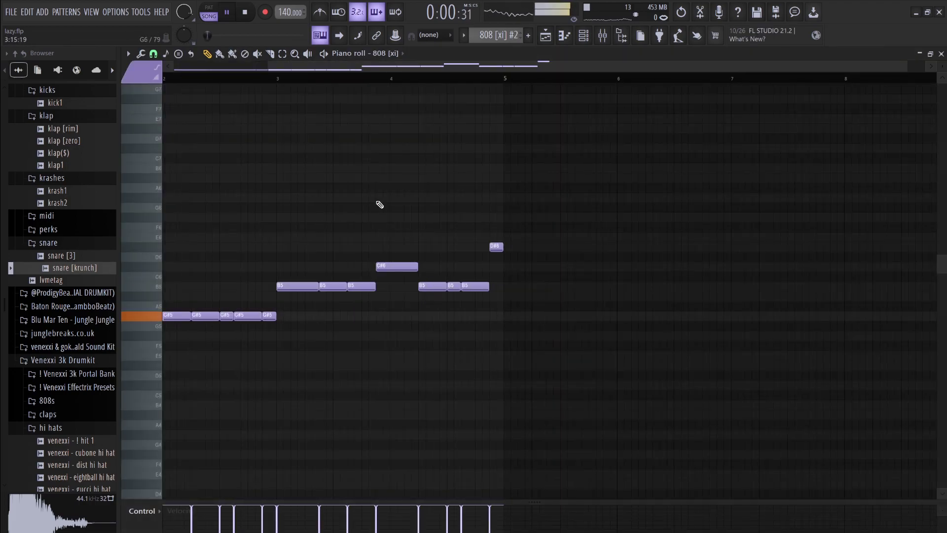
{"action": "scroll", "coordinate": [381, 204], "scroll_direction": "left", "scroll_amount": 2}
{"action": "left_click_drag", "start_coordinate": [202, 315], "coordinate": [220, 315]}
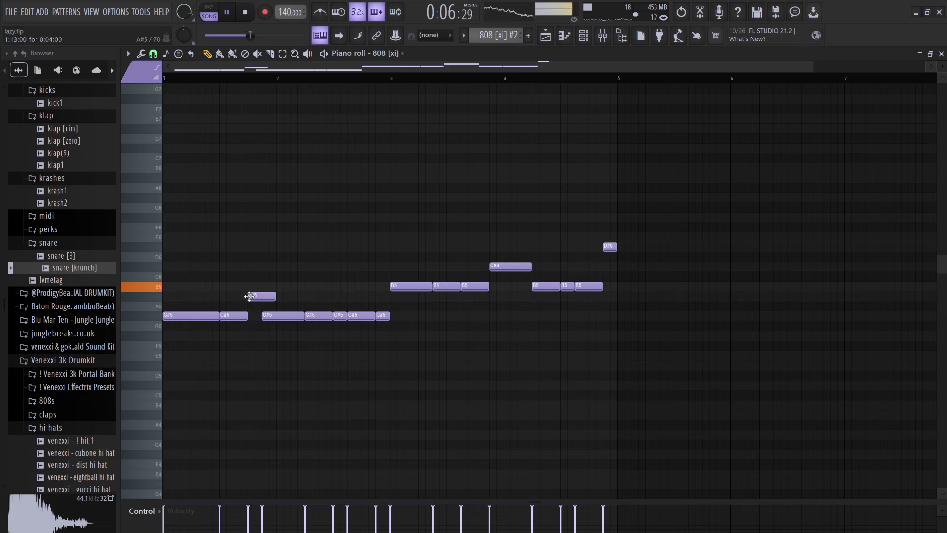
{"action": "left_click_drag", "start_coordinate": [275, 296], "coordinate": [261, 296]}
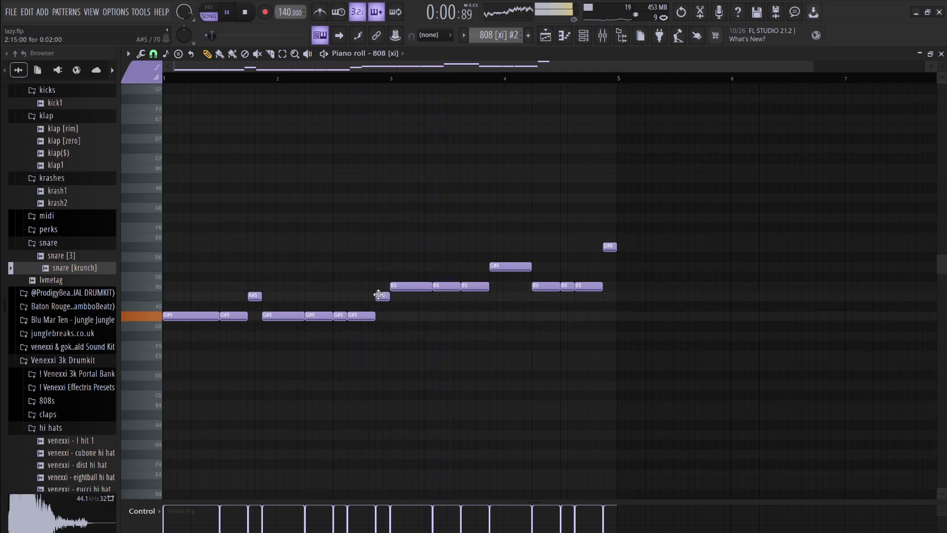
Rework bars 3 and 4 of the 808: start C#6 earlier, add a short D#6 after it, and lower the final D#6 to B5
{"action": "left_click_drag", "start_coordinate": [428, 286], "coordinate": [475, 286]}
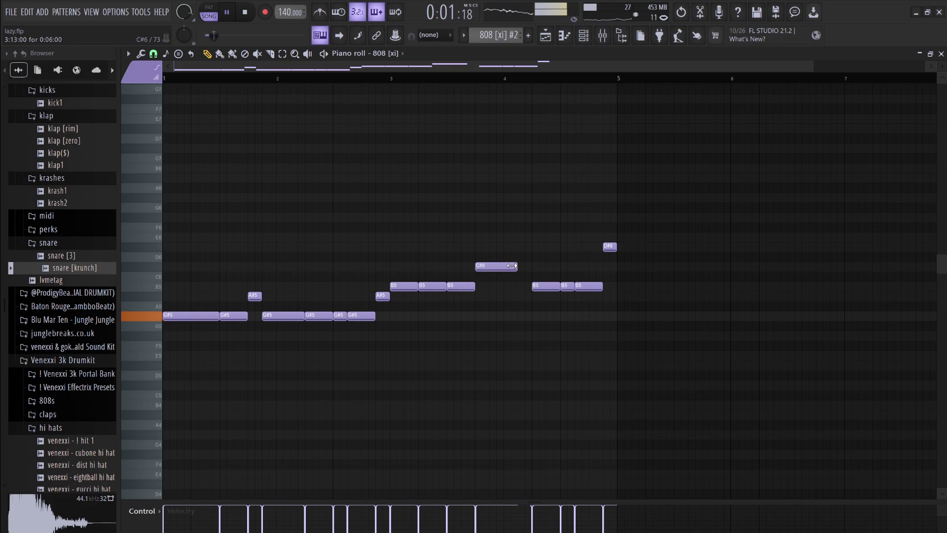
{"action": "right_click", "coordinate": [585, 250]}
{"action": "left_click_drag", "start_coordinate": [550, 249], "coordinate": [531, 247]}
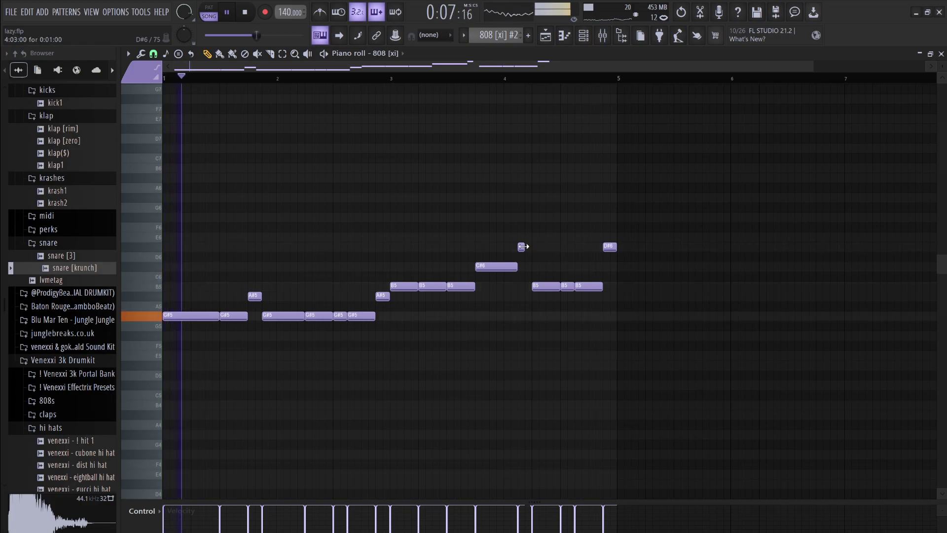
{"action": "left_click_drag", "start_coordinate": [611, 250], "coordinate": [611, 289]}
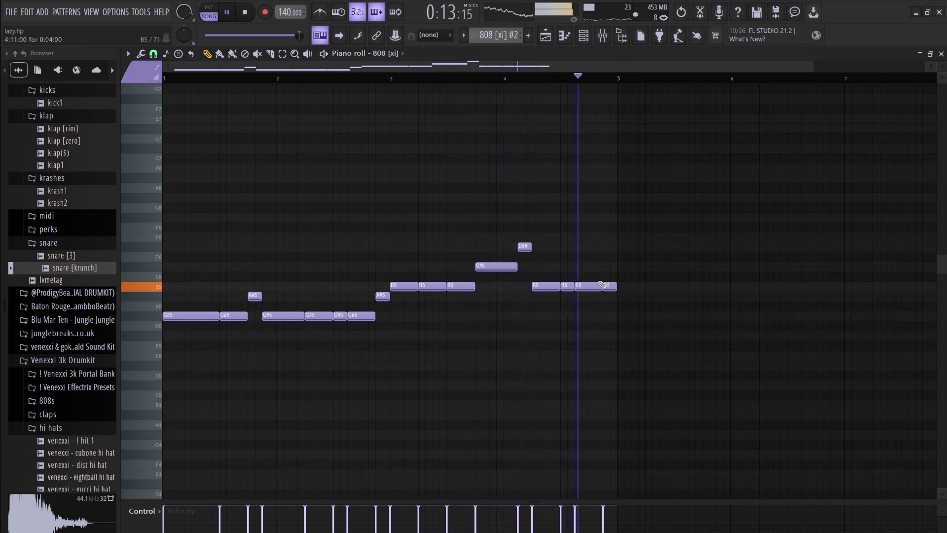
{"action": "left_click_drag", "start_coordinate": [442, 287], "coordinate": [454, 286]}
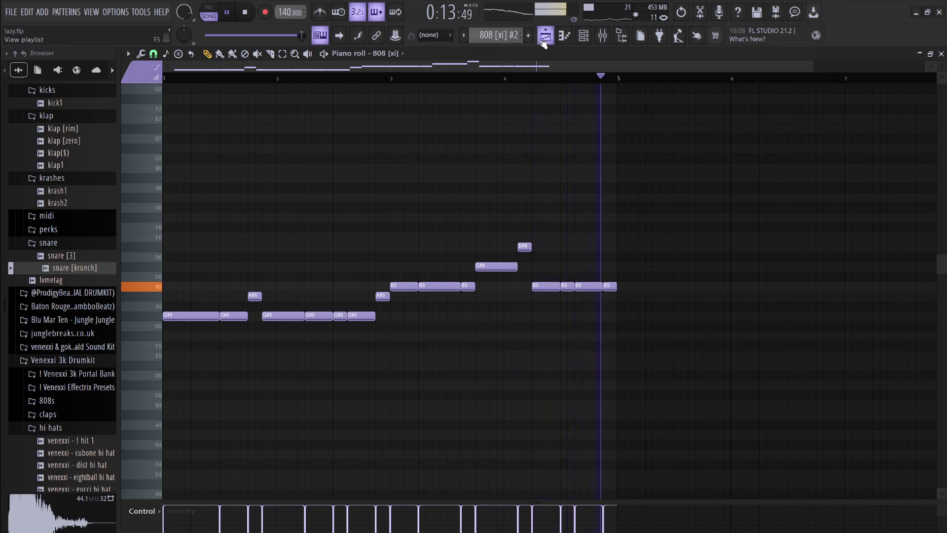
{"action": "key", "text": "F5"}
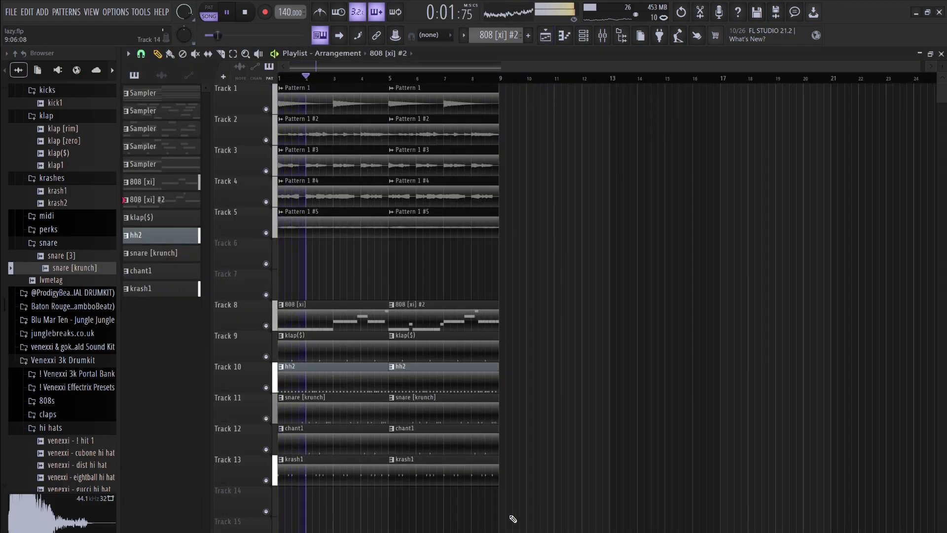
Duplicate the eight-bar block of all clips repeatedly until the arrangement reaches bar 65, and stop playback
{"action": "left_click_drag", "start_coordinate": [509, 515], "coordinate": [276, 153]}
{"action": "key", "text": "ctrl+a"}
{"action": "key", "text": "ctrl+b"}
{"action": "key", "text": "ctrl+b"}
{"action": "key", "text": "ctrl+b"}
{"action": "key", "text": "ctrl+b"}
{"action": "key", "text": "ctrl+b"}
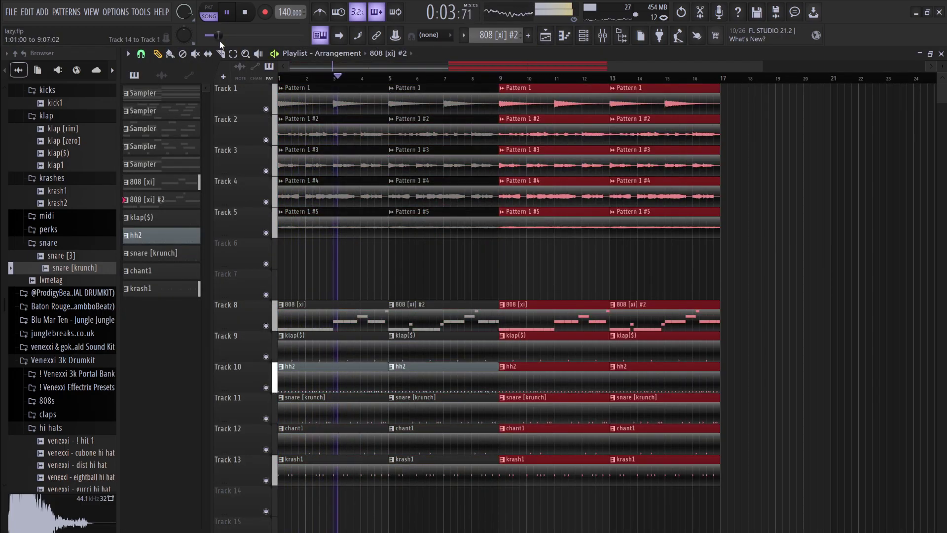
{"action": "key", "text": "ctrl+b"}
{"action": "key", "text": "ctrl+b"}
{"action": "key", "text": "space"}
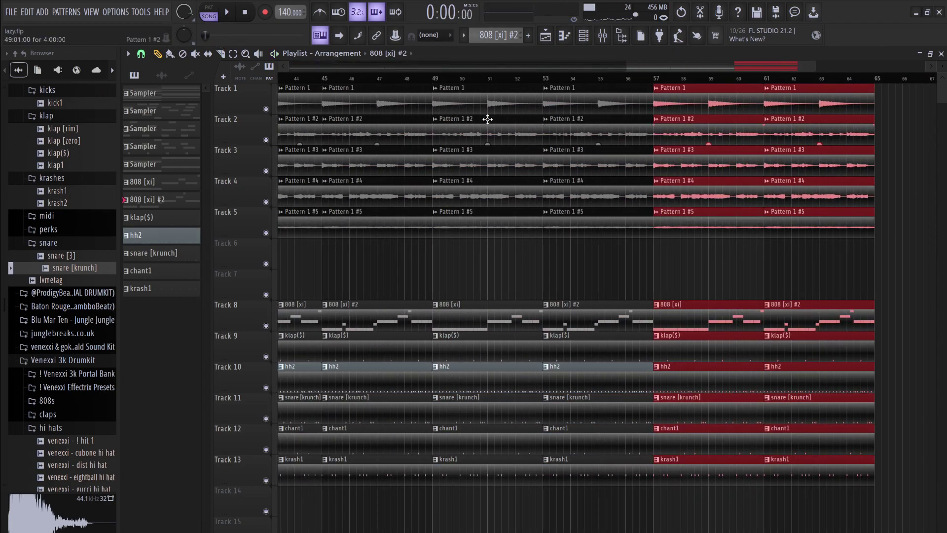
Delete the last duplicated block of clips, from bar 57 to bar 65, on all tracks
{"action": "left_click_drag", "start_coordinate": [643, 69], "coordinate": [289, 87]}
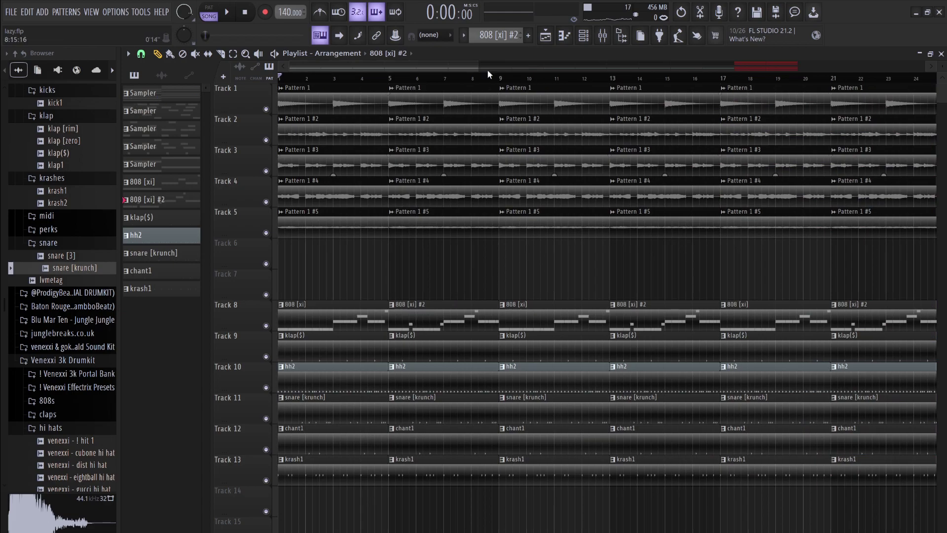
{"action": "left_click_drag", "start_coordinate": [478, 67], "coordinate": [917, 67]}
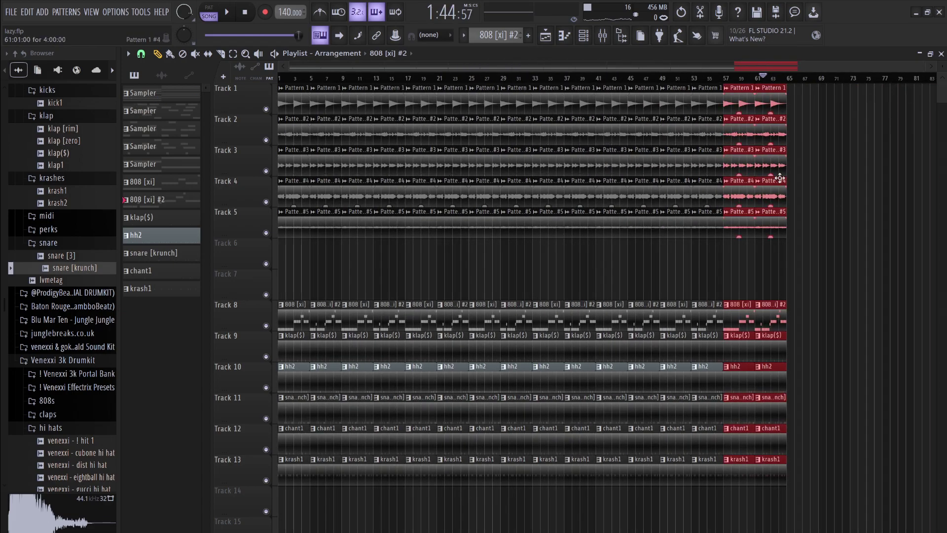
{"action": "key", "text": "Delete"}
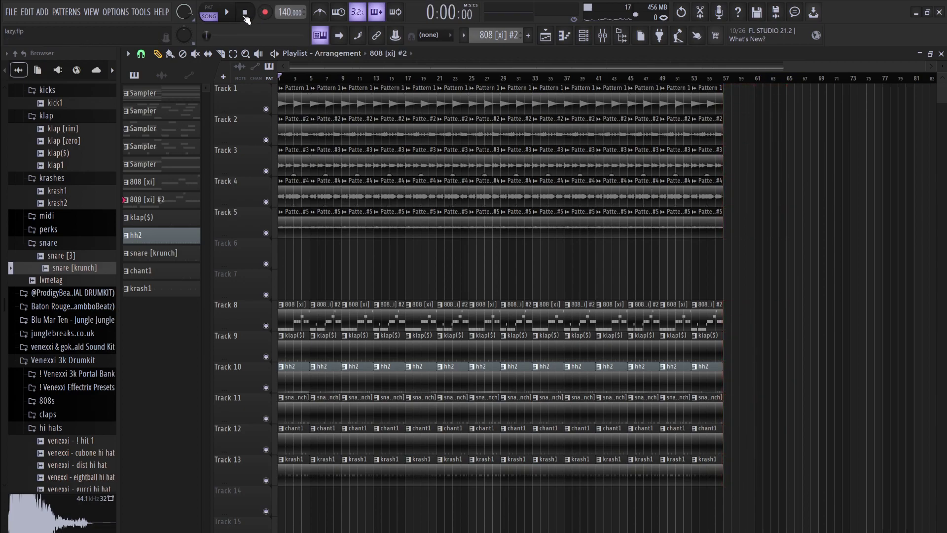
Try deleting the first two 808 clips on Track 8 while auditioning the intro, and undo both deletions
{"action": "key", "text": "space"}
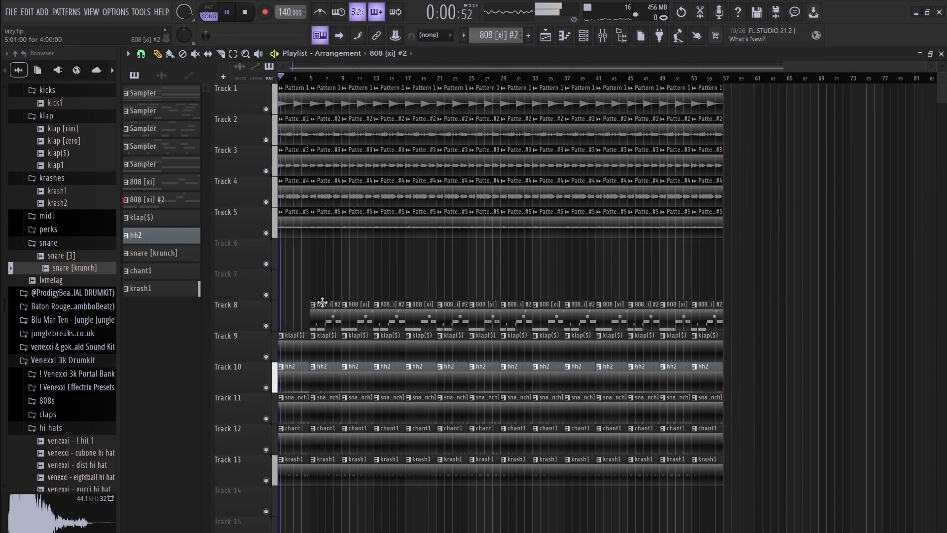
{"action": "right_click", "coordinate": [323, 317]}
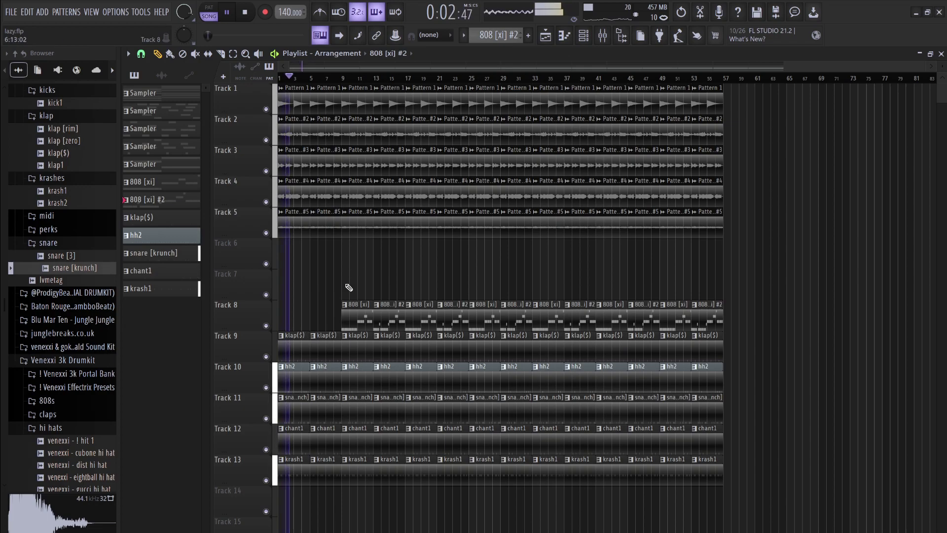
{"action": "key", "text": "space"}
{"action": "key", "text": "ctrl+z"}
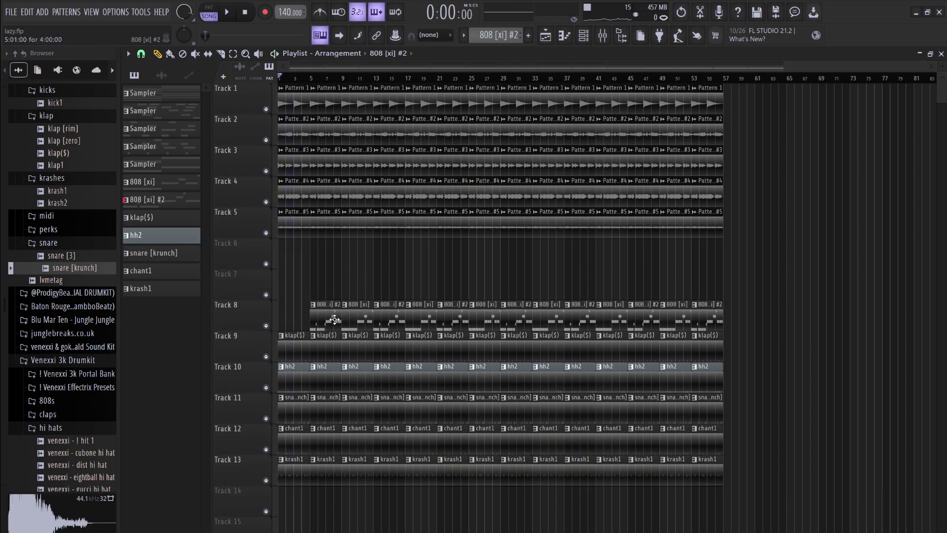
{"action": "key", "text": "space"}
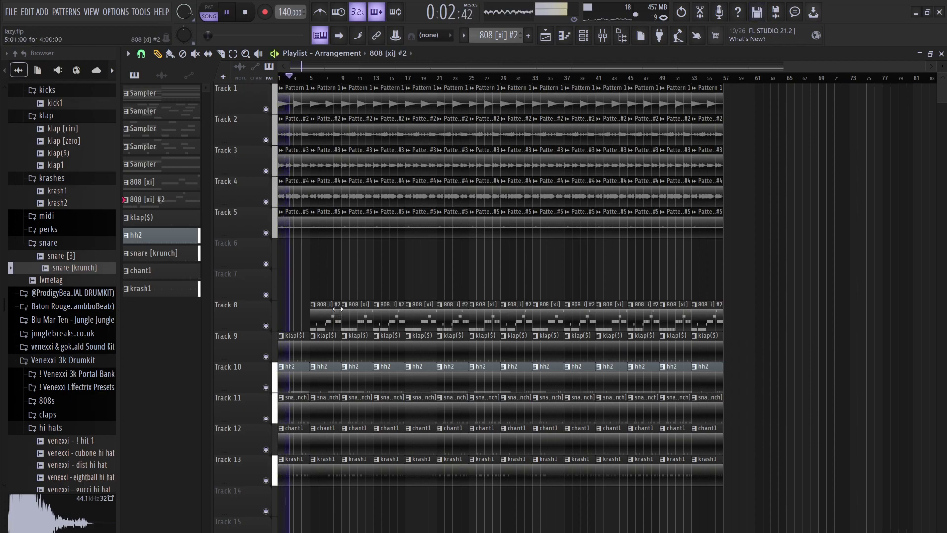
{"action": "key", "text": "ctrl+z"}
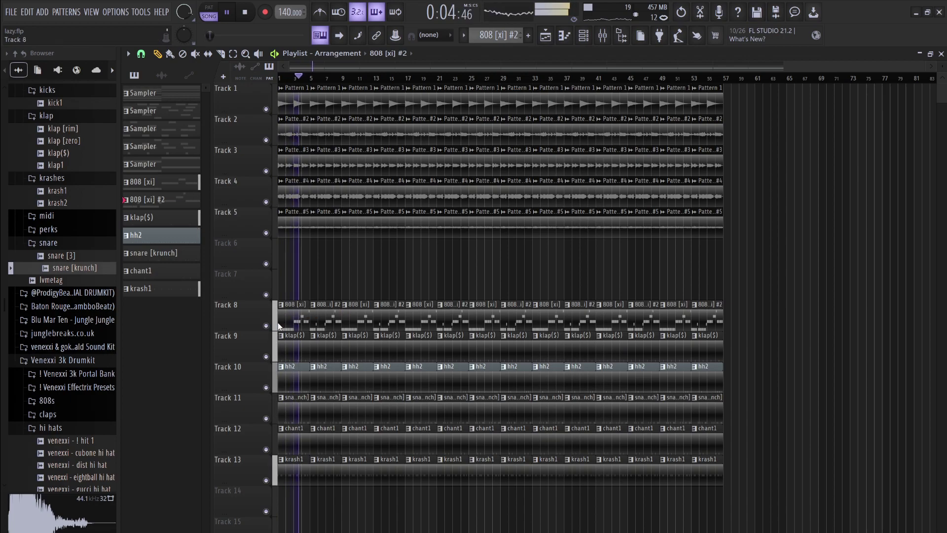
Trim the first 808 clip to start at bar 3, and shorten the bar 5 clips on Tracks 8 to 13 to end at bar 8
{"action": "left_click_drag", "start_coordinate": [288, 326], "coordinate": [296, 324]}
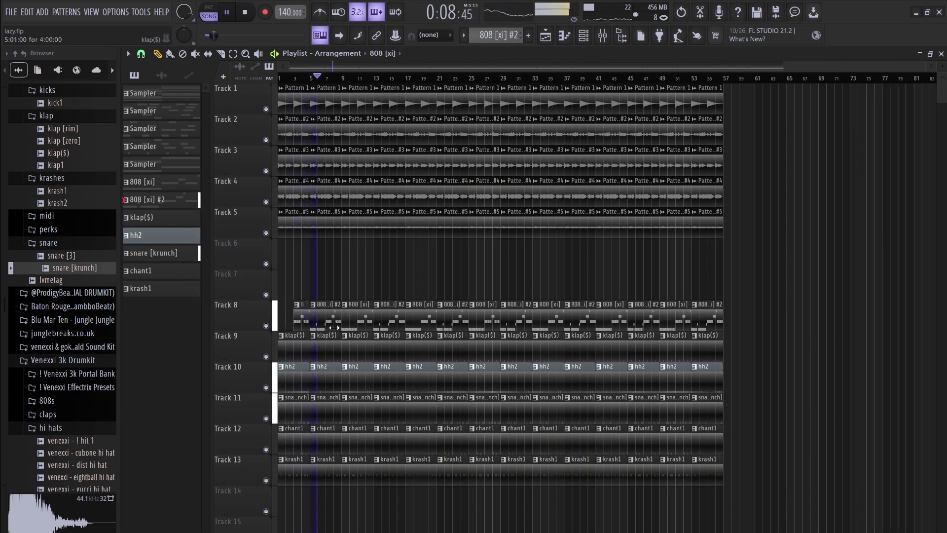
{"action": "left_click_drag", "start_coordinate": [327, 301], "coordinate": [331, 459]}
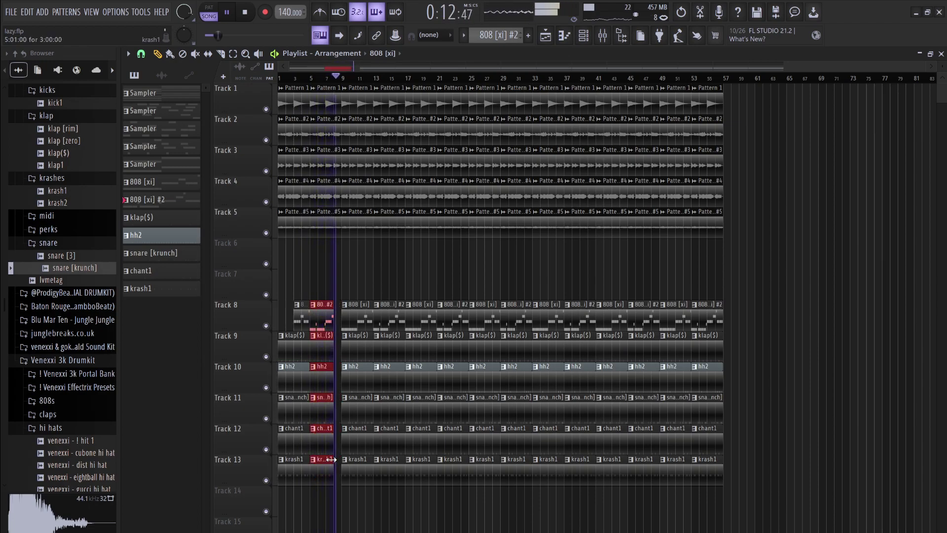
{"action": "left_click", "coordinate": [408, 513]}
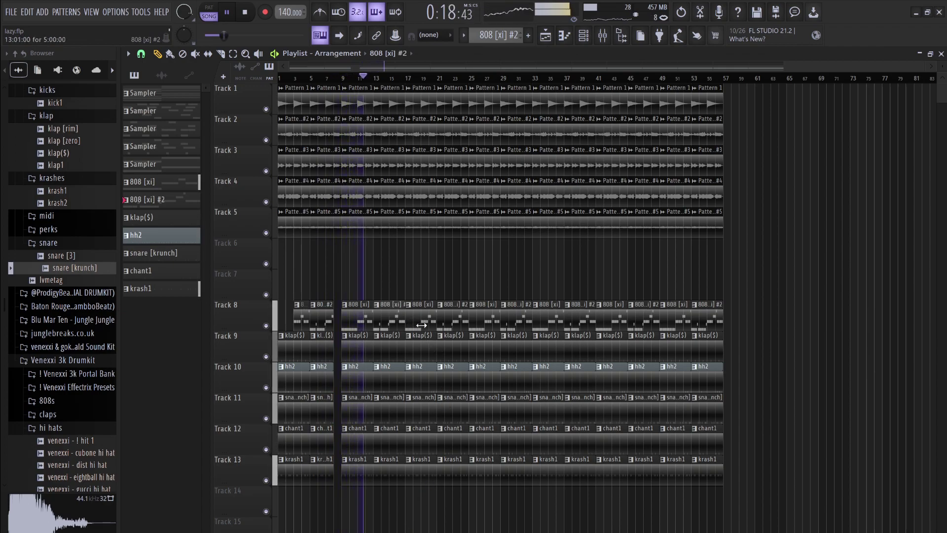
Trim the bar 17 808 clip to start at bar 19, and delete the Track 4 and 5 clips between bars 17 and 25
{"action": "left_click", "coordinate": [416, 309]}
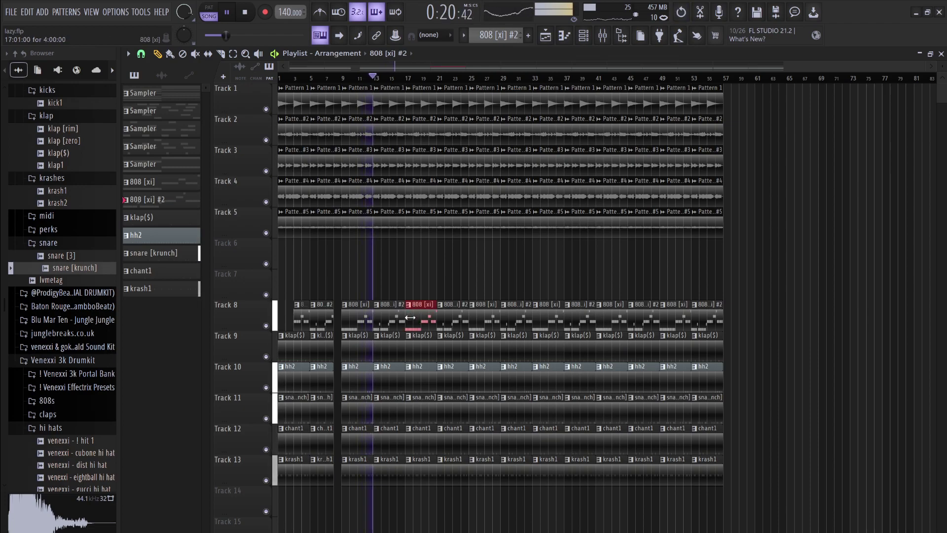
{"action": "left_click_drag", "start_coordinate": [408, 316], "coordinate": [418, 317]}
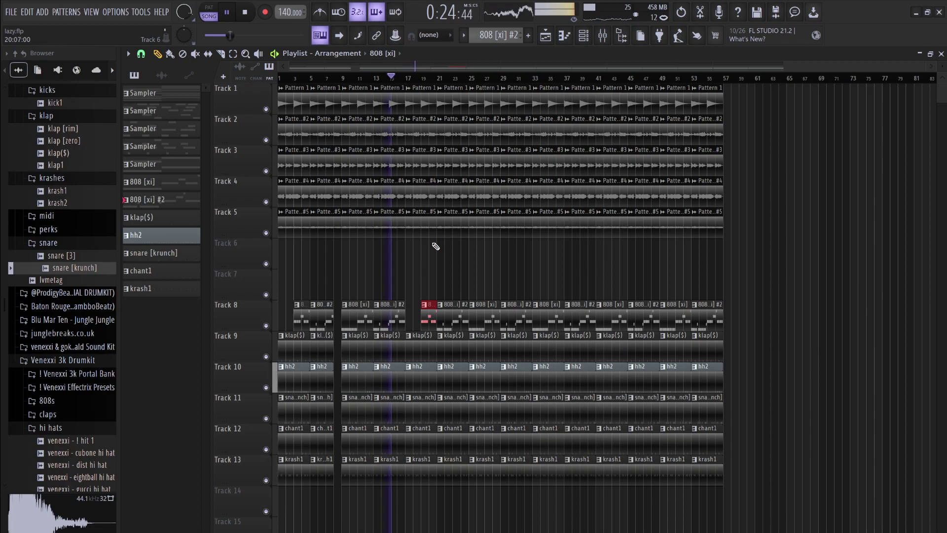
{"action": "right_click", "coordinate": [423, 223]}
{"action": "right_click", "coordinate": [419, 197]}
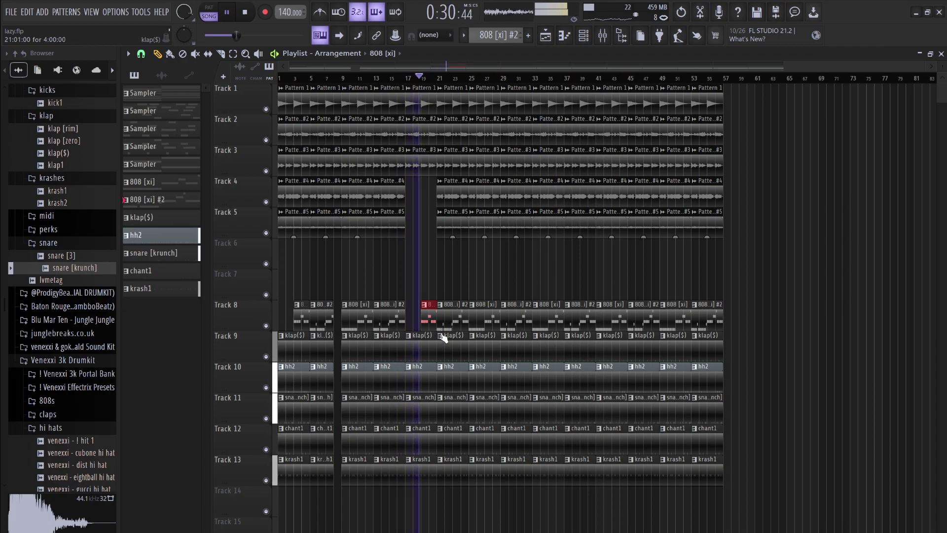
{"action": "right_click", "coordinate": [454, 223]}
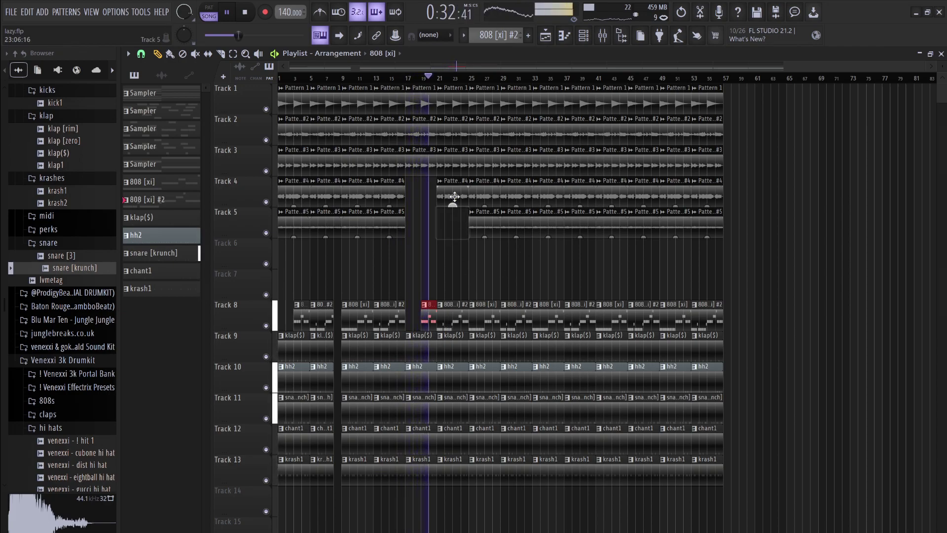
{"action": "right_click", "coordinate": [450, 192]}
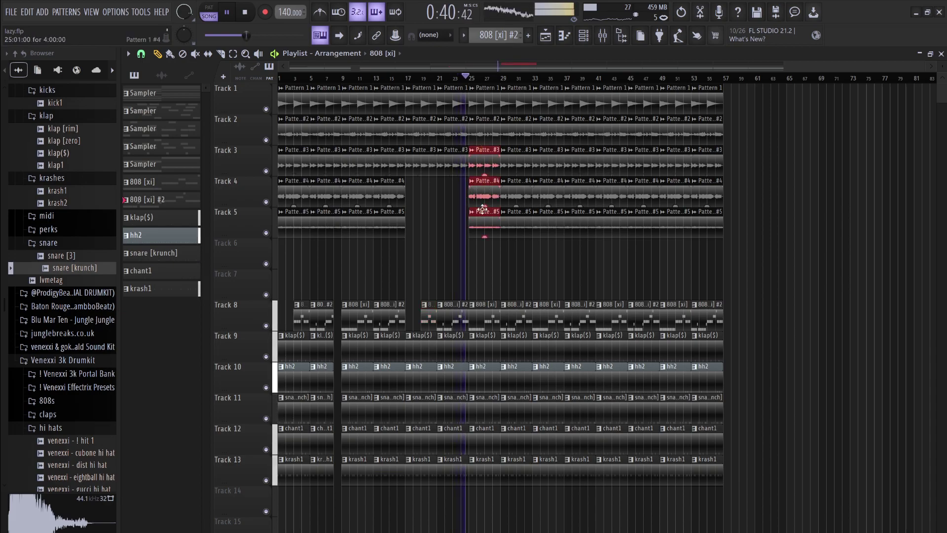
Restart playback and replace the 808 clip at bar 25 on Track 8 with 808 [xi] #2
{"action": "left_click_drag", "start_coordinate": [490, 238], "coordinate": [478, 183]}
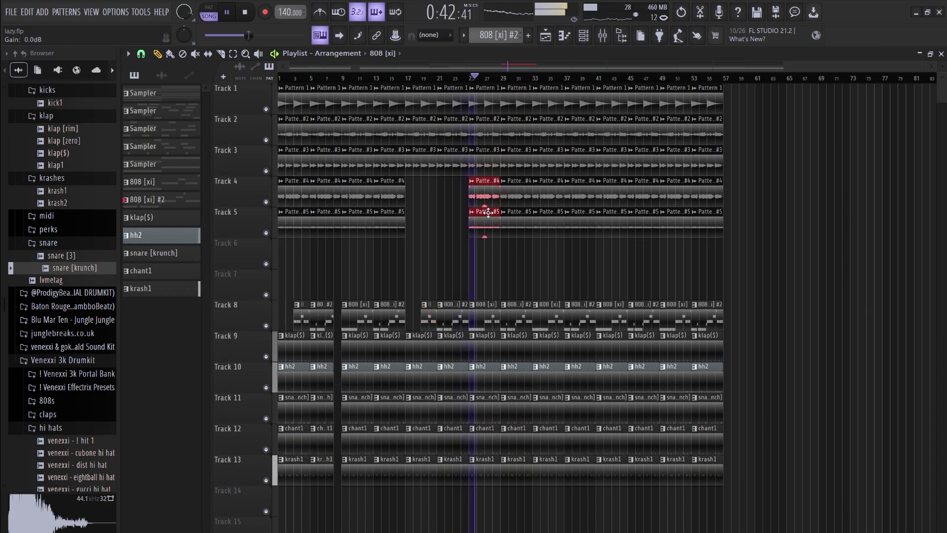
{"action": "key", "text": "space"}
{"action": "key", "text": "space"}
{"action": "right_click", "coordinate": [490, 325]}
{"action": "left_click", "coordinate": [457, 311]}
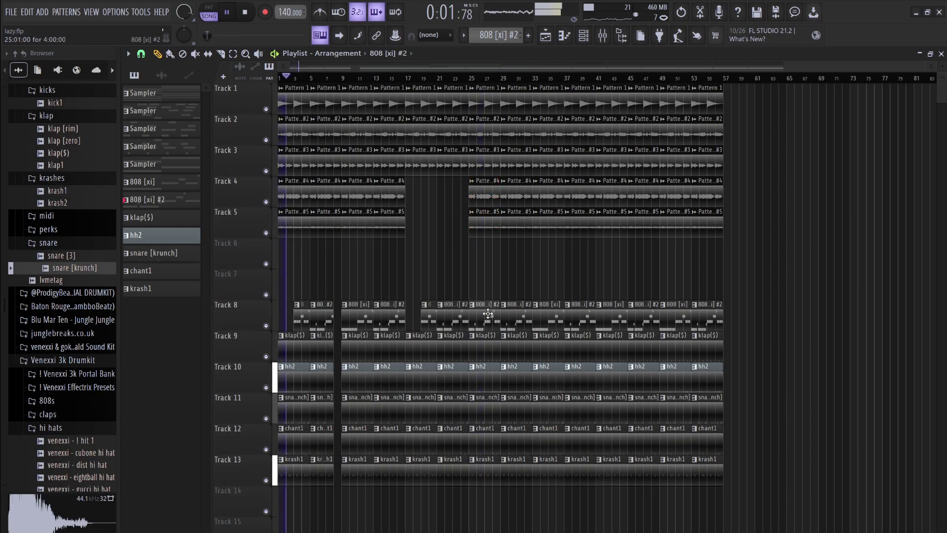
Play from bar 23, shorten the bar 25 clips on Tracks 4 and 5 to two bars, and shift them to bar 27
{"action": "key", "text": "space"}
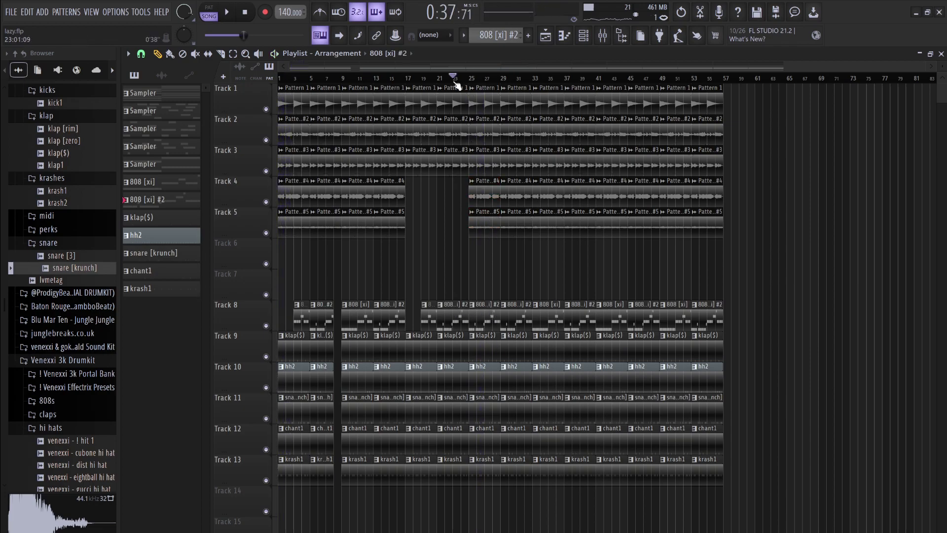
{"action": "key", "text": "space"}
{"action": "left_click", "coordinate": [494, 200]}
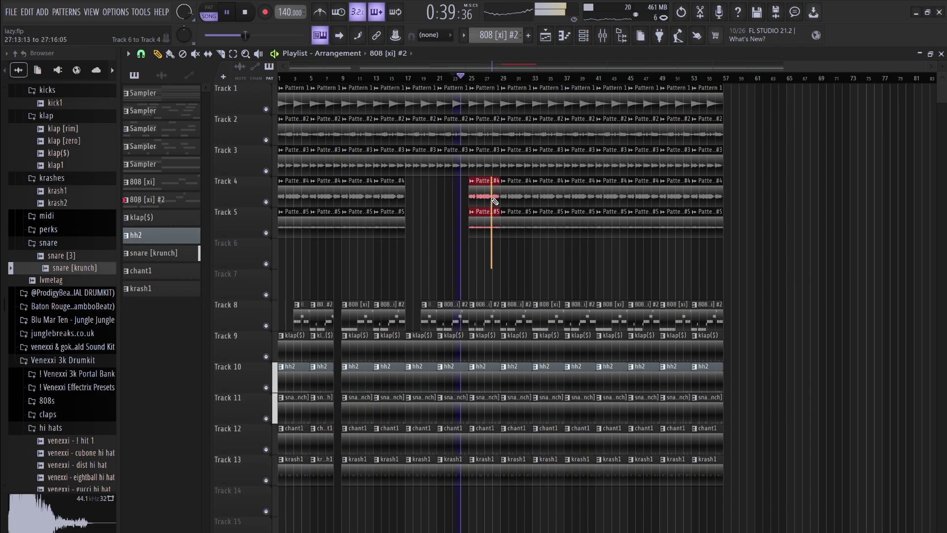
{"action": "left_click_drag", "start_coordinate": [500, 180], "coordinate": [485, 180]}
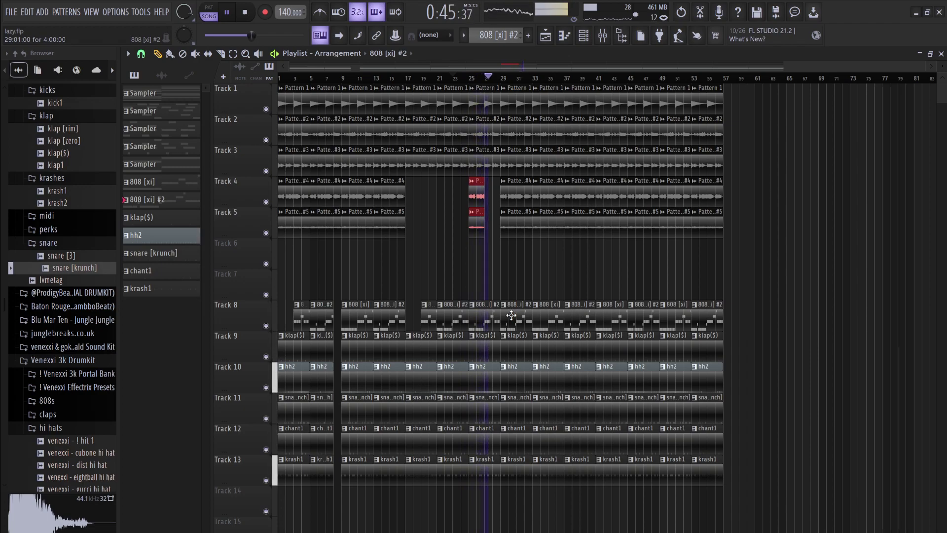
{"action": "left_click_drag", "start_coordinate": [476, 197], "coordinate": [490, 199]}
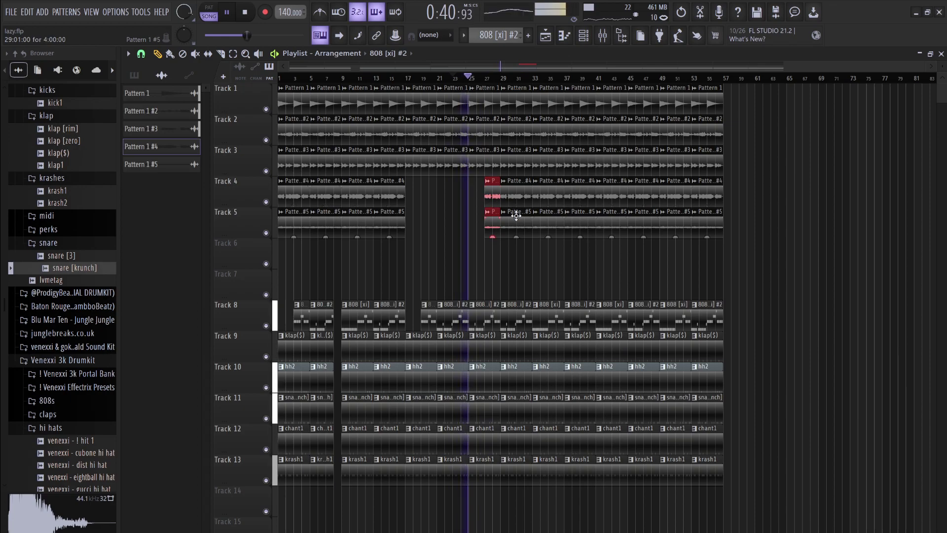
Replace the bar 29 clips on Tracks 4 and 5 with copies of the two-bar clips placed at bar 31
{"action": "right_click", "coordinate": [515, 196]}
{"action": "right_click", "coordinate": [515, 223]}
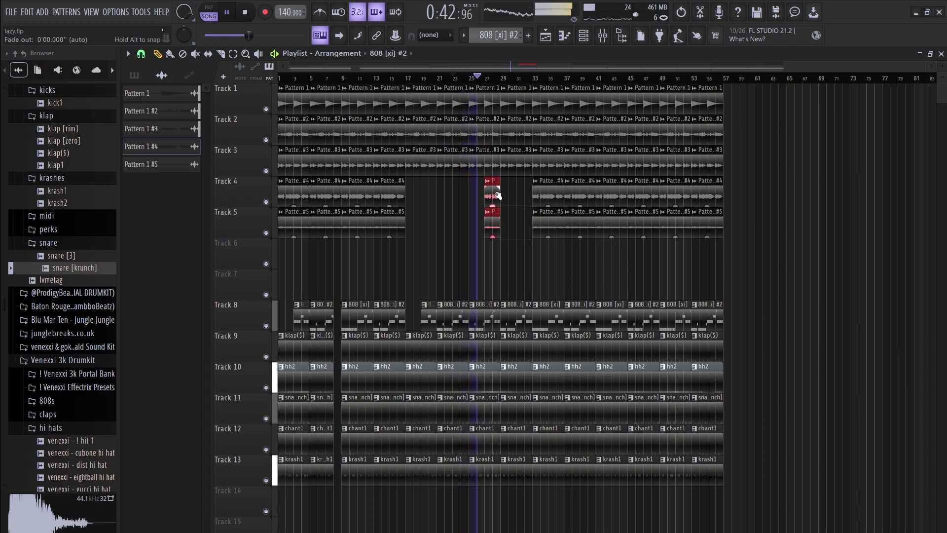
{"action": "left_click_drag", "start_coordinate": [492, 196], "coordinate": [524, 196]}
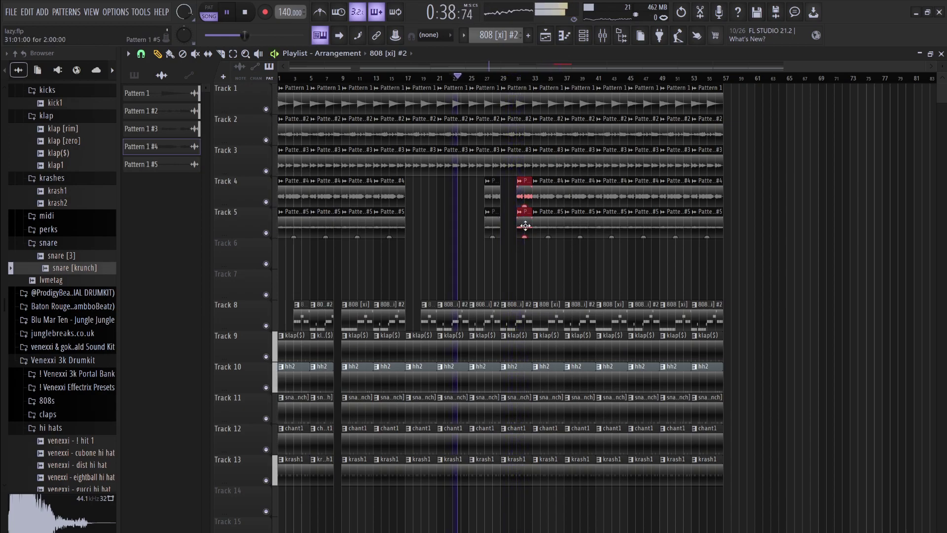
Try the copied two-bar clips on Tracks 6 and 7 at bar 33, and return them to bar 31 on Tracks 4 and 5
{"action": "left_click_drag", "start_coordinate": [526, 226], "coordinate": [548, 281]}
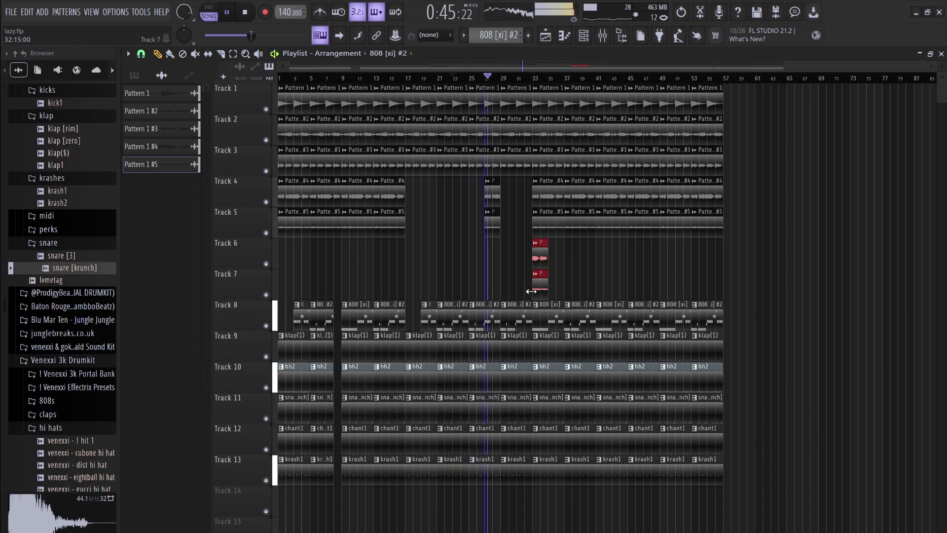
{"action": "left_click_drag", "start_coordinate": [524, 279], "coordinate": [522, 202]}
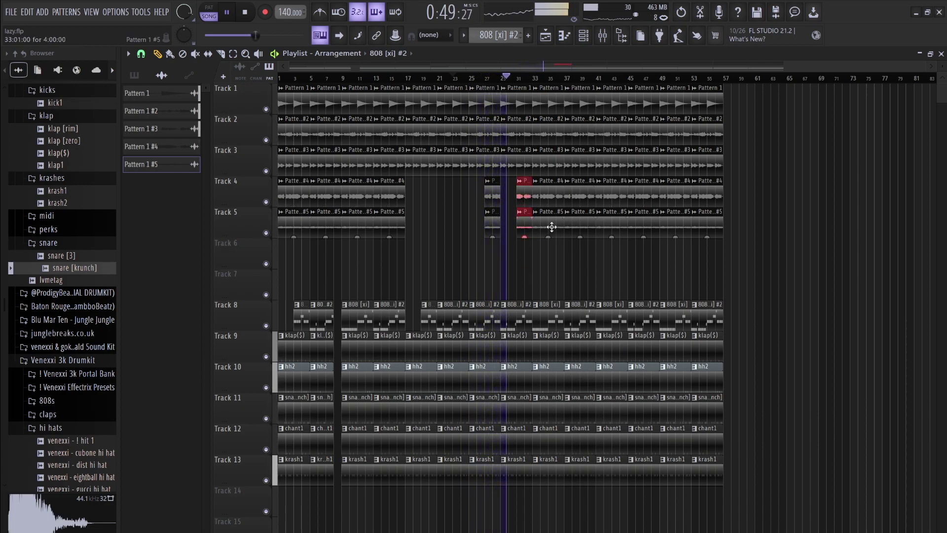
Delete the 808 clip at bar 33, and shorten the bar 37 clips on Tracks 9 to 13 to end at bar 40
{"action": "right_click", "coordinate": [540, 311]}
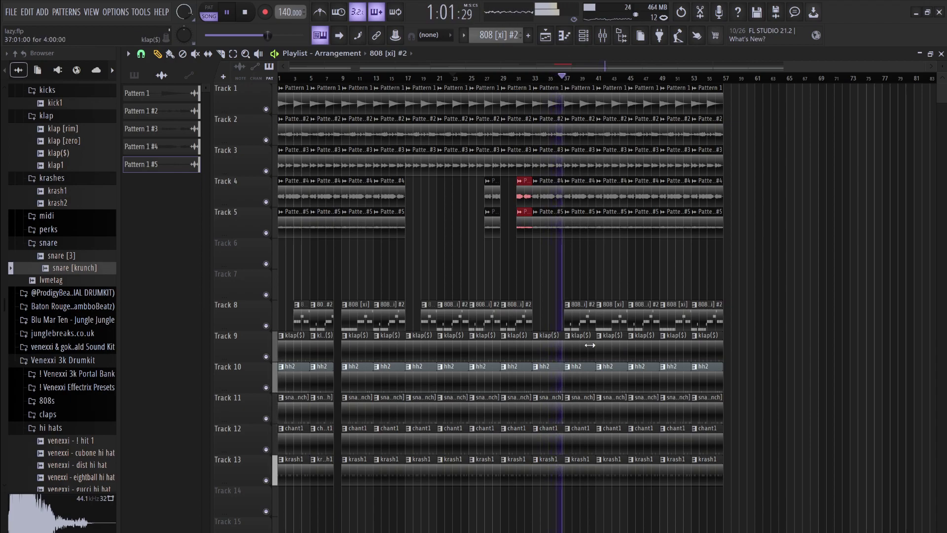
{"action": "left_click_drag", "start_coordinate": [586, 349], "coordinate": [585, 464]}
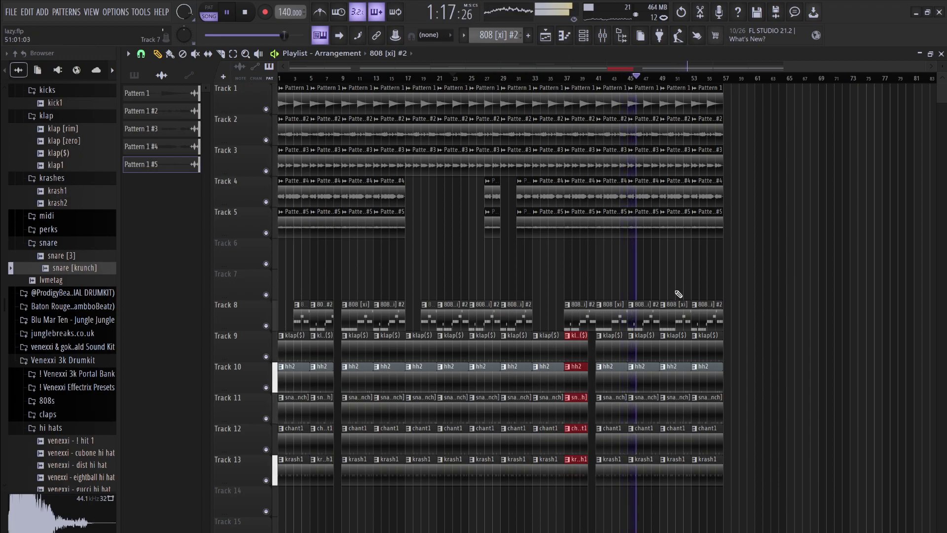
Delete the 808 clip at bar 49 and trim the last 808 clip to start at bar 55
{"action": "left_click_drag", "start_coordinate": [664, 324], "coordinate": [685, 324]}
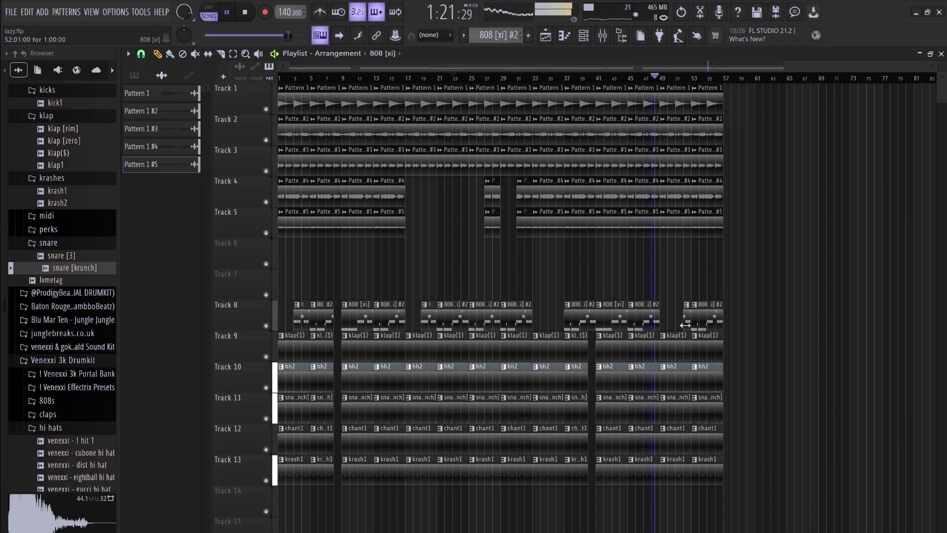
{"action": "right_click", "coordinate": [688, 323]}
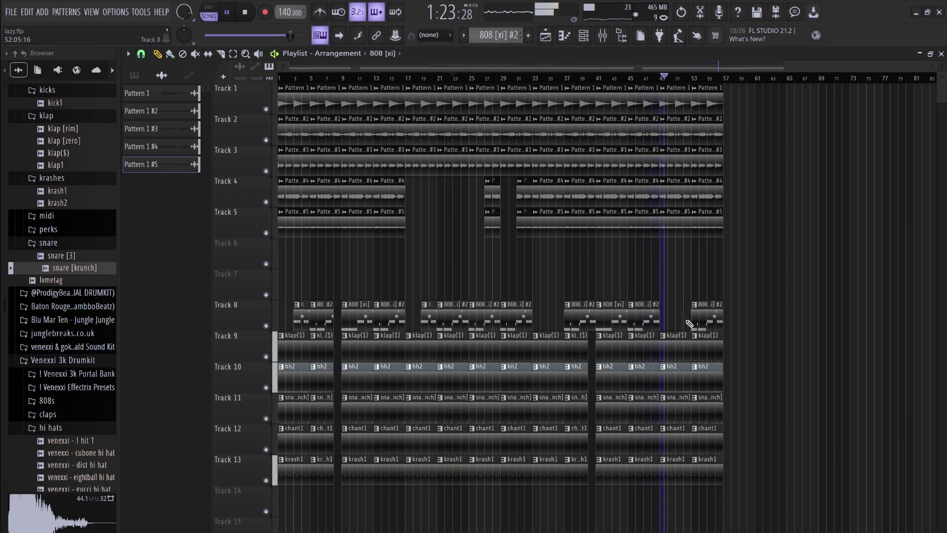
{"action": "left_click_drag", "start_coordinate": [691, 320], "coordinate": [710, 322]}
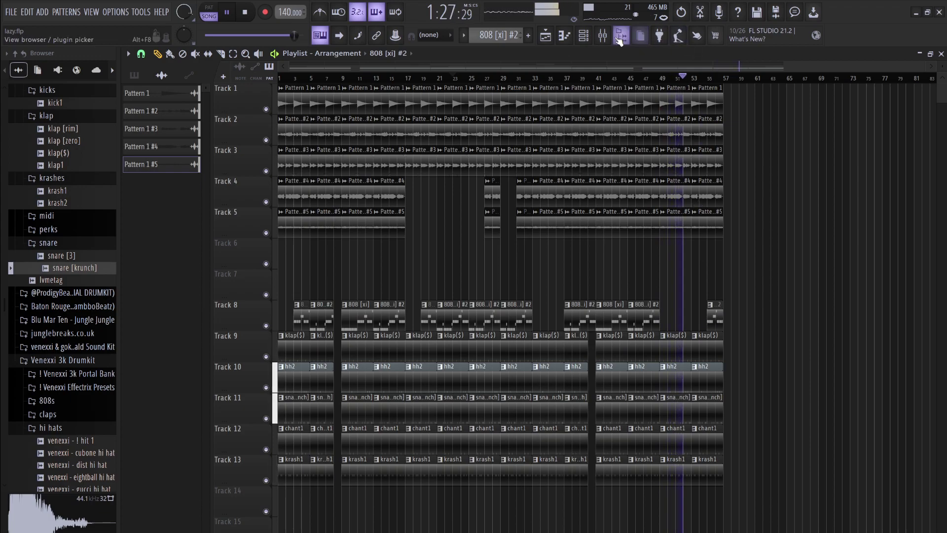
Create an automation clip for the Master track's volume from the mixer and close the mixer
{"action": "left_click", "coordinate": [602, 35]}
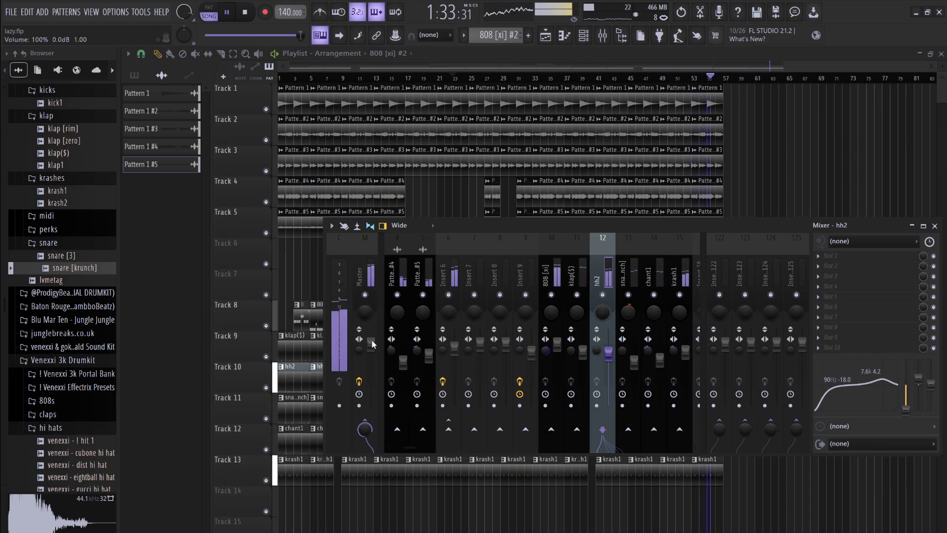
{"action": "left_click", "coordinate": [410, 413]}
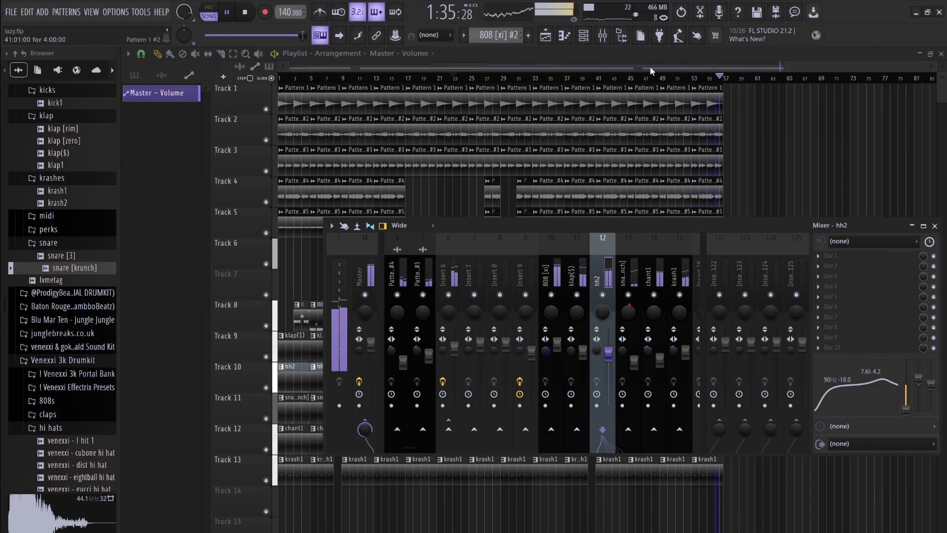
{"action": "key", "text": "F9"}
Play from bar 51 and trim the last hh2 clip on Track 10 to start at bar 54
{"action": "key", "text": "space"}
{"action": "left_click", "coordinate": [698, 80]}
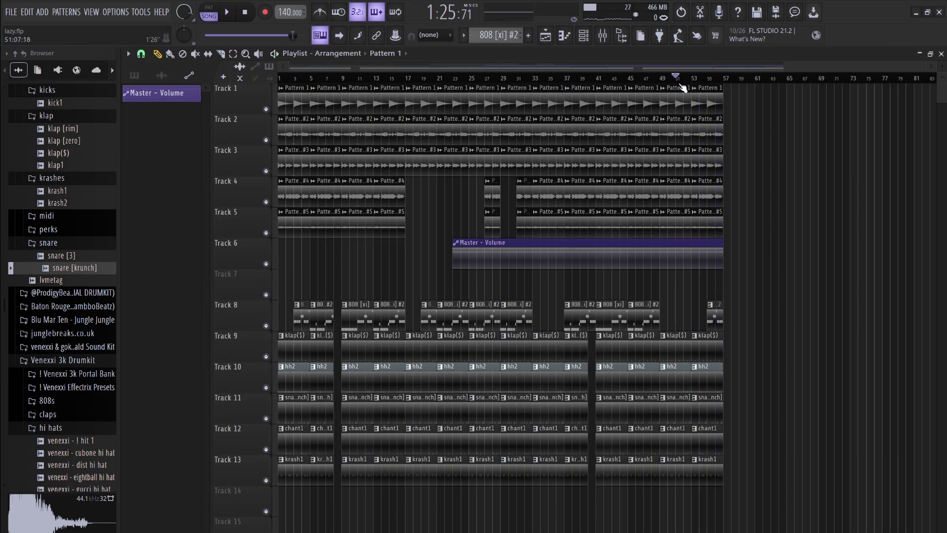
{"action": "key", "text": "space"}
{"action": "left_click_drag", "start_coordinate": [693, 378], "coordinate": [701, 379]}
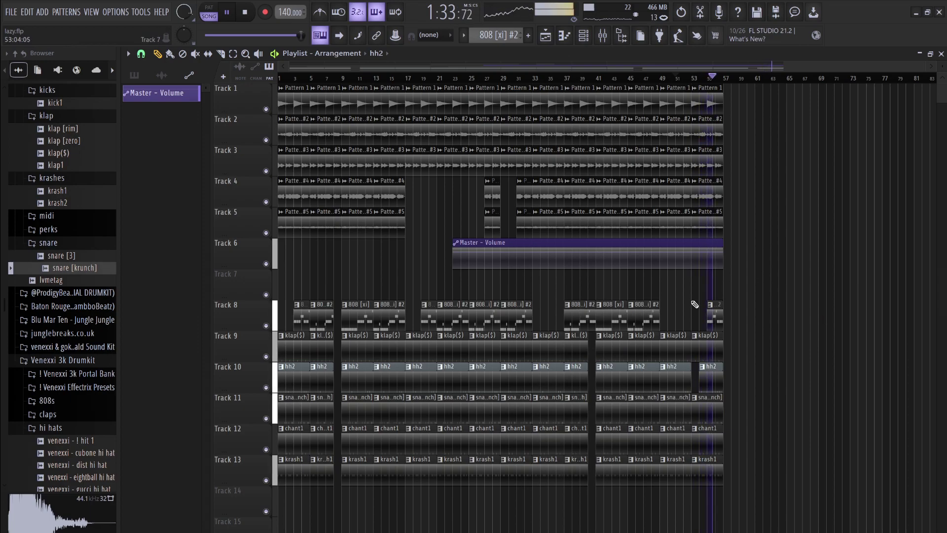
Extend the Master - Volume automation clip back to bar 1 and move its end point to bar 57
{"action": "left_click", "coordinate": [602, 35]}
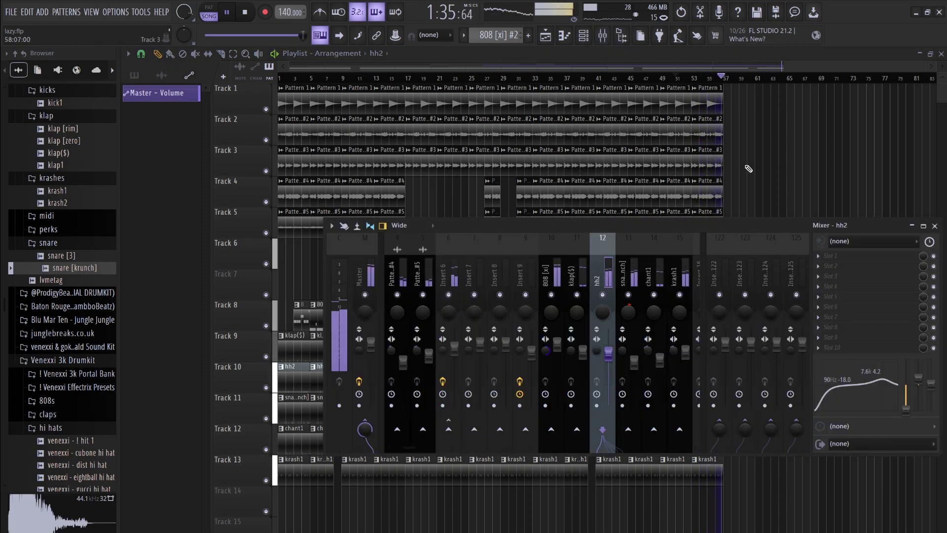
{"action": "key", "text": "F9"}
{"action": "left_click_drag", "start_coordinate": [594, 240], "coordinate": [318, 239]}
{"action": "left_click_drag", "start_coordinate": [545, 245], "coordinate": [716, 252]}
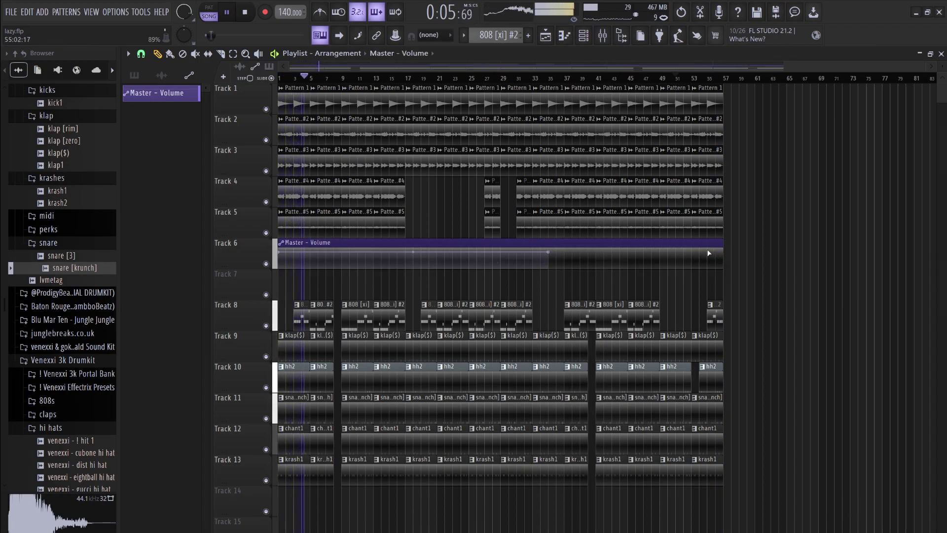
{"action": "left_click_drag", "start_coordinate": [550, 253], "coordinate": [715, 254]}
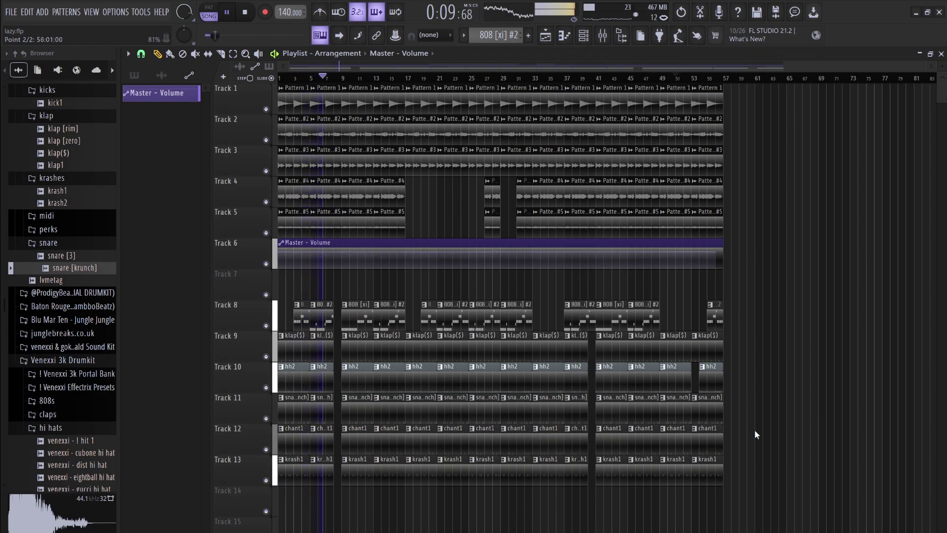
{"action": "left_click_drag", "start_coordinate": [716, 252], "coordinate": [724, 252]}
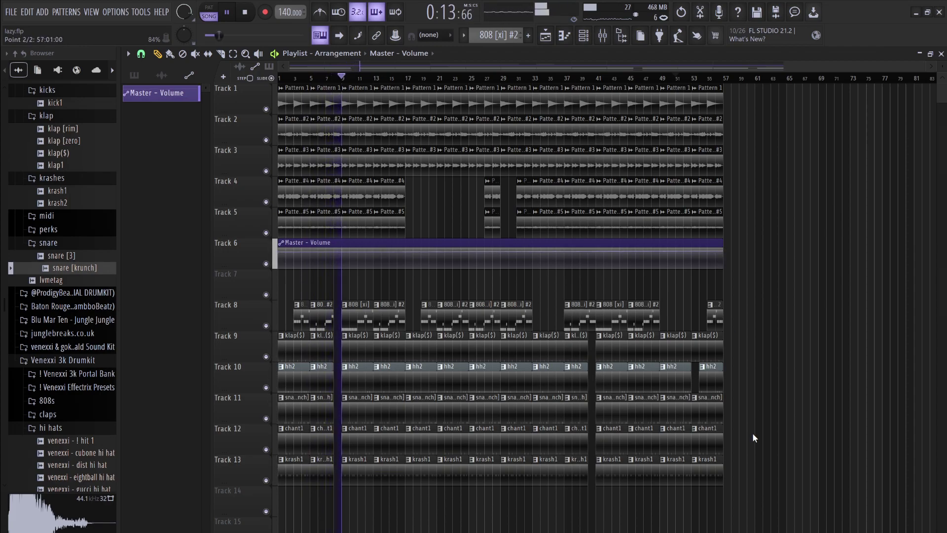
Add an automation point at bar 49 of the Master volume clip and lower the end point to the minimum for a curved fade-out
{"action": "right_click", "coordinate": [692, 254]}
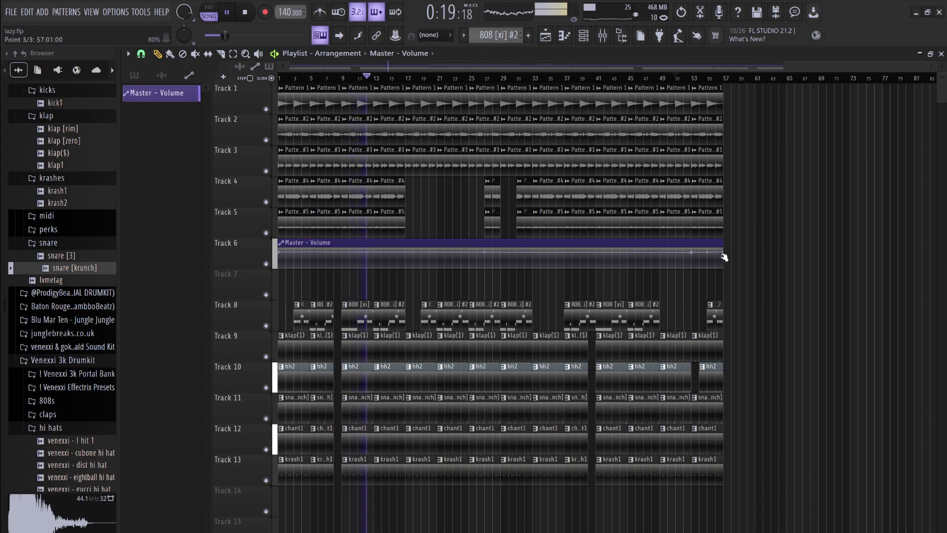
{"action": "left_click", "coordinate": [693, 253], "text": "alt"}
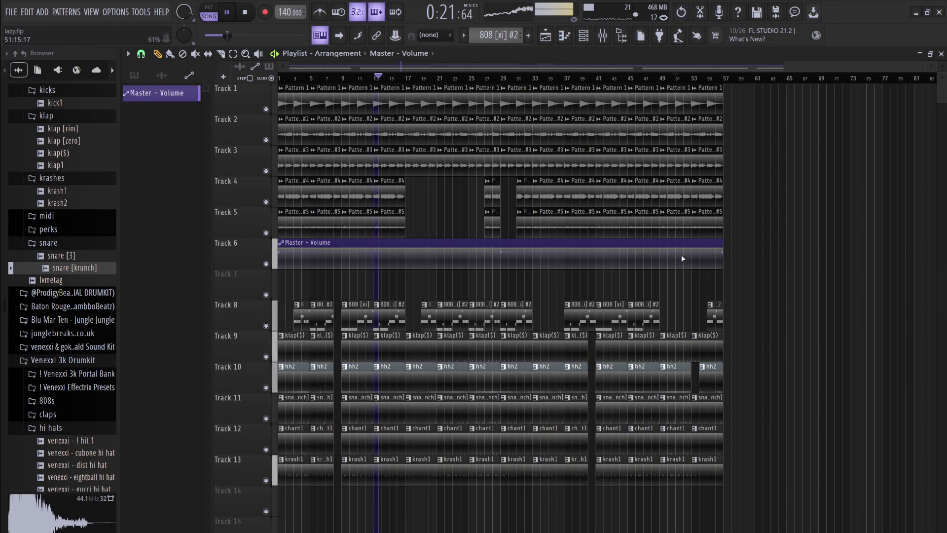
{"action": "right_click", "coordinate": [662, 254]}
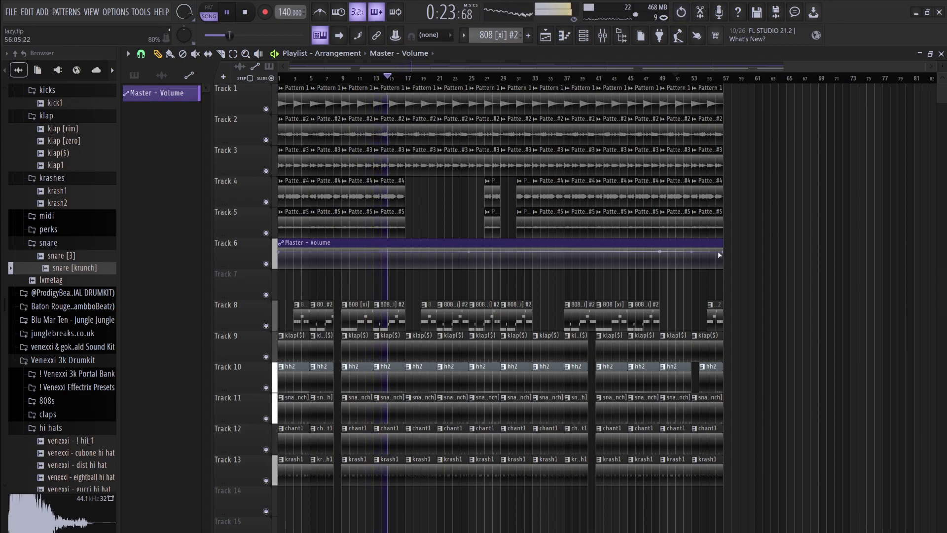
{"action": "left_click_drag", "start_coordinate": [723, 252], "coordinate": [691, 256]}
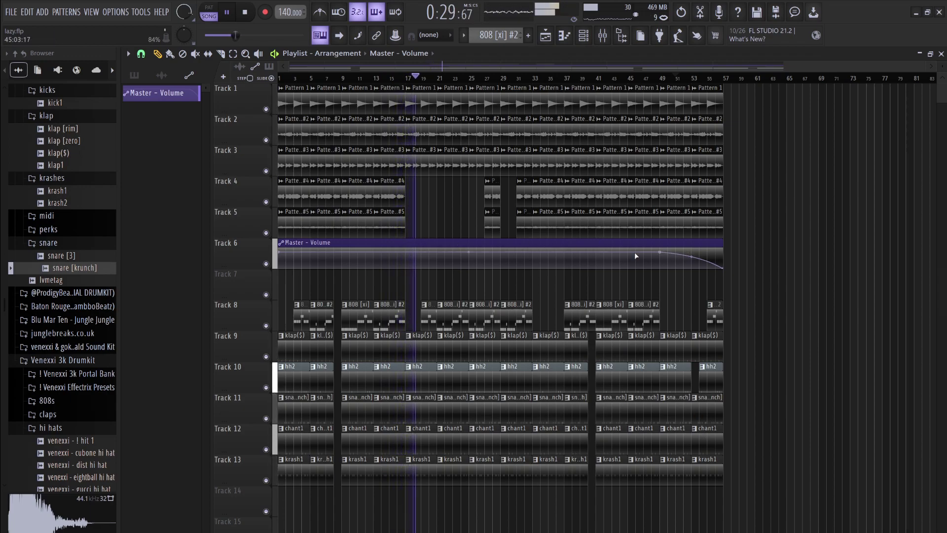
Add an automation point near bar 3 of the Master volume clip and lower its start point to the minimum for a curved fade-in
{"action": "right_click", "coordinate": [295, 251]}
{"action": "left_click_drag", "start_coordinate": [281, 251], "coordinate": [286, 253]}
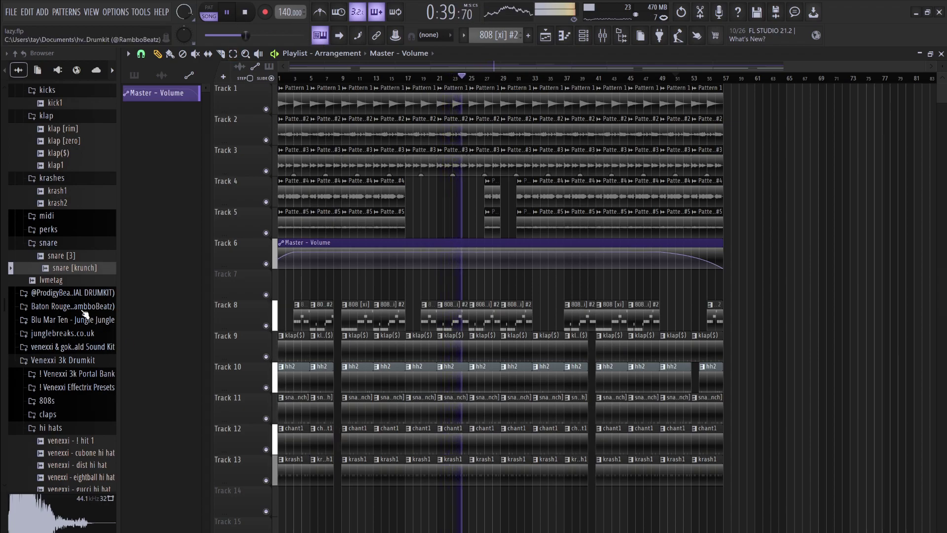
Find the loveme(glitch) sample in the browser and place it on Track 7 starting at bar 1
{"action": "scroll", "coordinate": [60, 183], "scroll_direction": "up", "scroll_amount": 10}
{"action": "scroll", "coordinate": [59, 183], "scroll_direction": "down", "scroll_amount": 8}
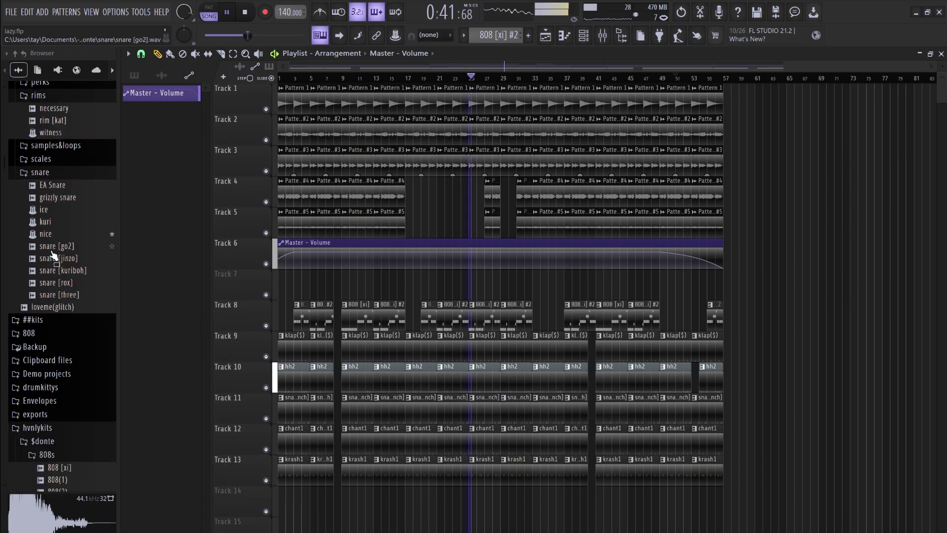
{"action": "left_click_drag", "start_coordinate": [57, 302], "coordinate": [300, 286]}
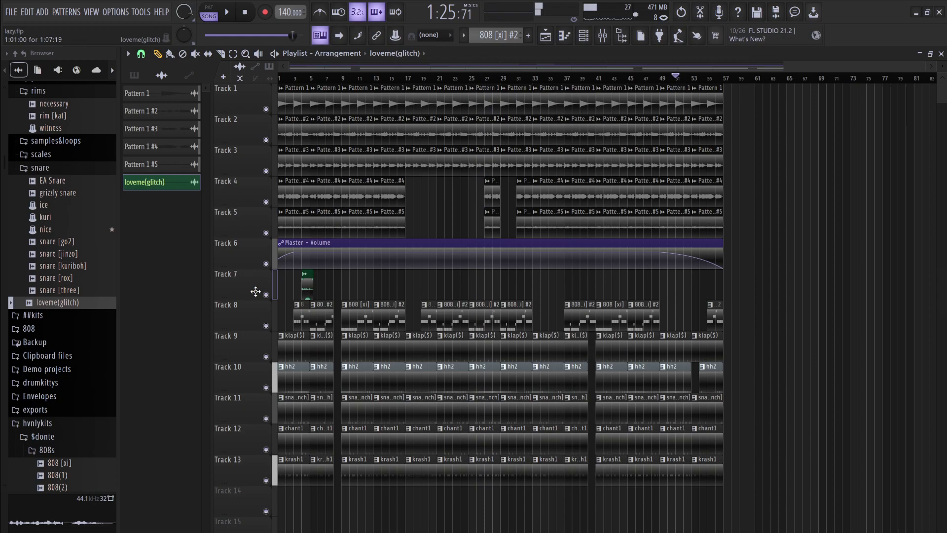
{"action": "left_click_drag", "start_coordinate": [302, 294], "coordinate": [279, 293]}
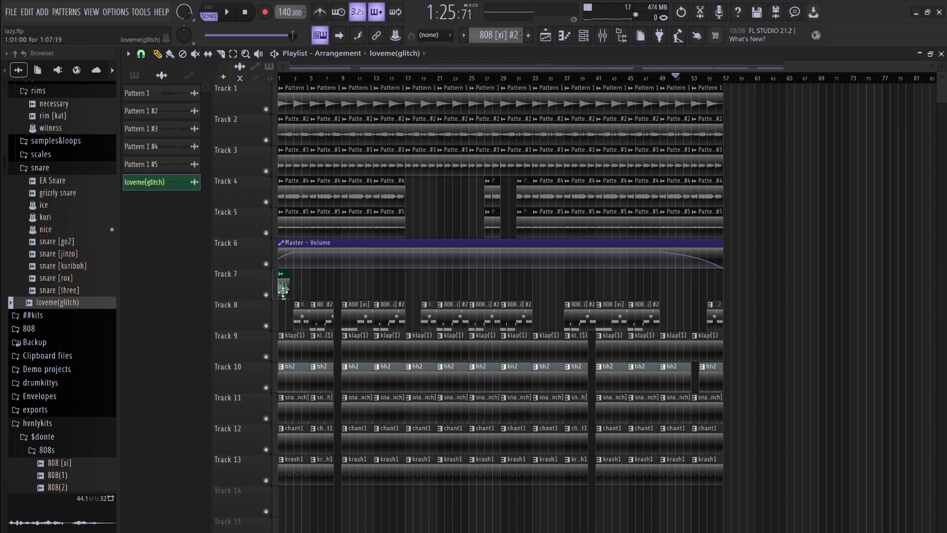
Open the loveme(glitch) clip's channel settings and route the sample to mixer track 7
{"action": "double_click", "coordinate": [282, 292]}
{"action": "left_click", "coordinate": [310, 284]}
{"action": "left_click", "coordinate": [308, 324]}
{"action": "key", "text": "ctrl+s"}
{"action": "left_click", "coordinate": [525, 206]}
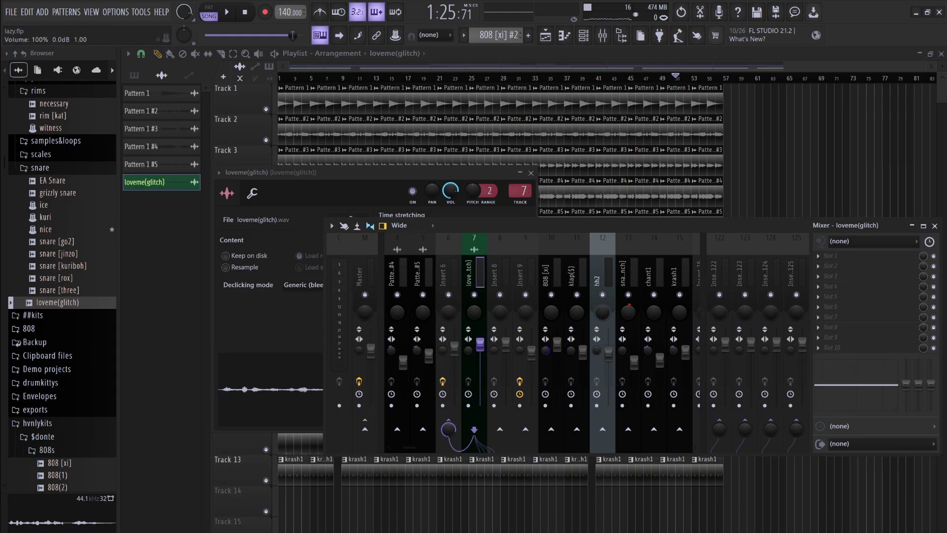
During playback, lower loveme(glitch)'s mixer volume, set its EQ to -18 dB at 90 Hz and 2.6 dB at 5.6 kHz, and close the mixer
{"action": "key", "text": "space"}
{"action": "key", "text": "space"}
{"action": "key", "text": "space"}
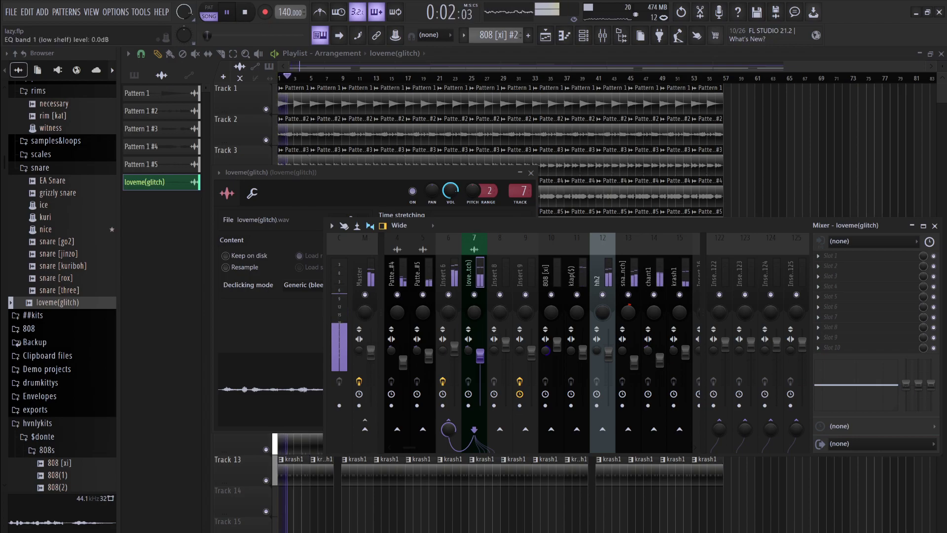
{"action": "key", "text": "space"}
{"action": "key", "text": "space"}
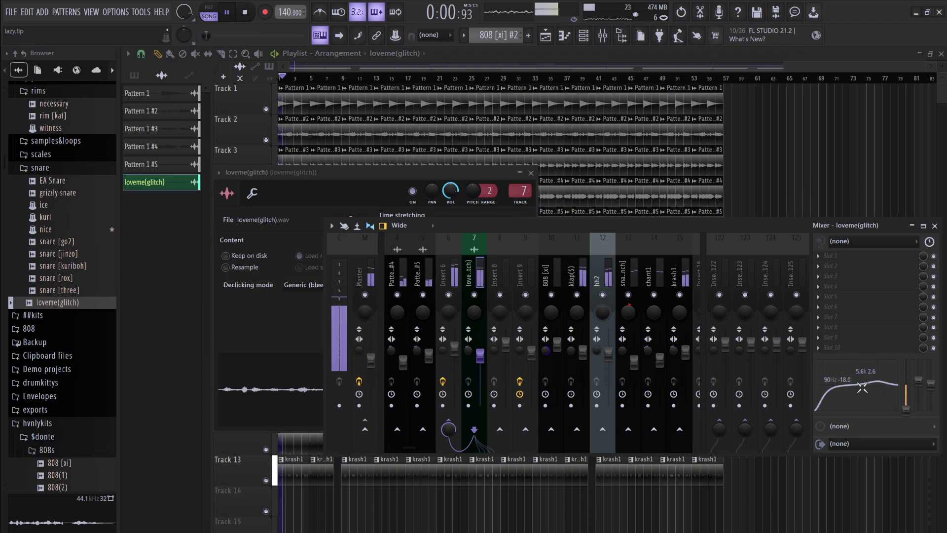
{"action": "right_click", "coordinate": [822, 185]}
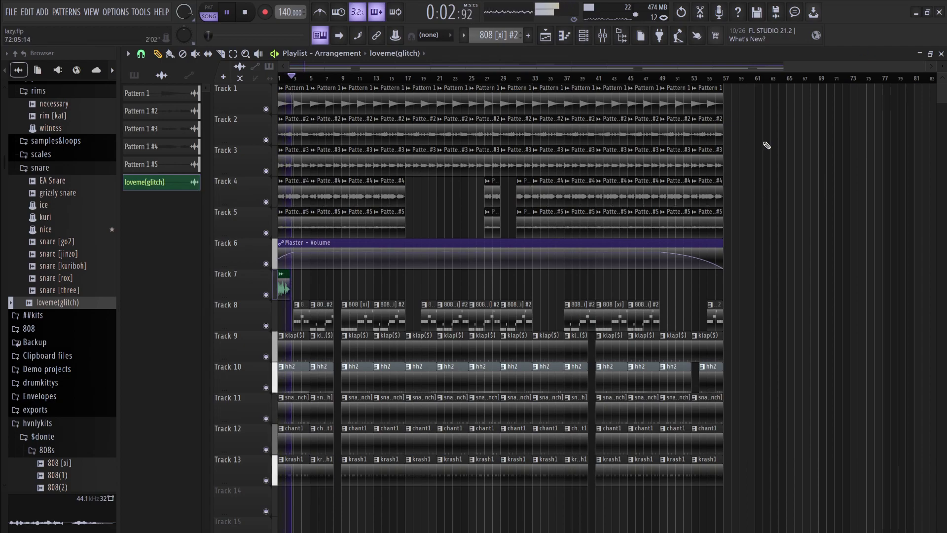
Play the arrangement from bar 49 to check the fade-out at the end, and stop playback
{"action": "key", "text": "space"}
{"action": "left_click", "coordinate": [659, 78]}
{"action": "key", "text": "space"}
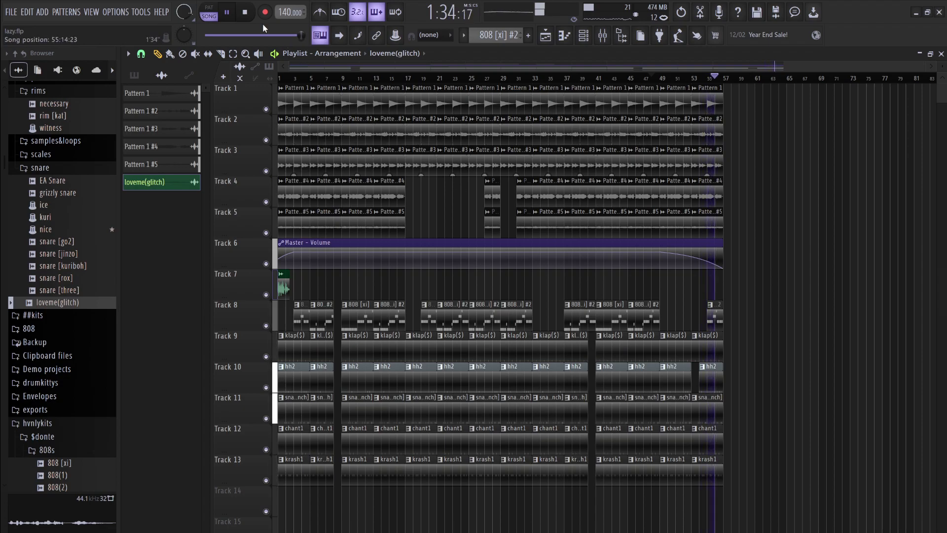
{"action": "left_click", "coordinate": [245, 12]}
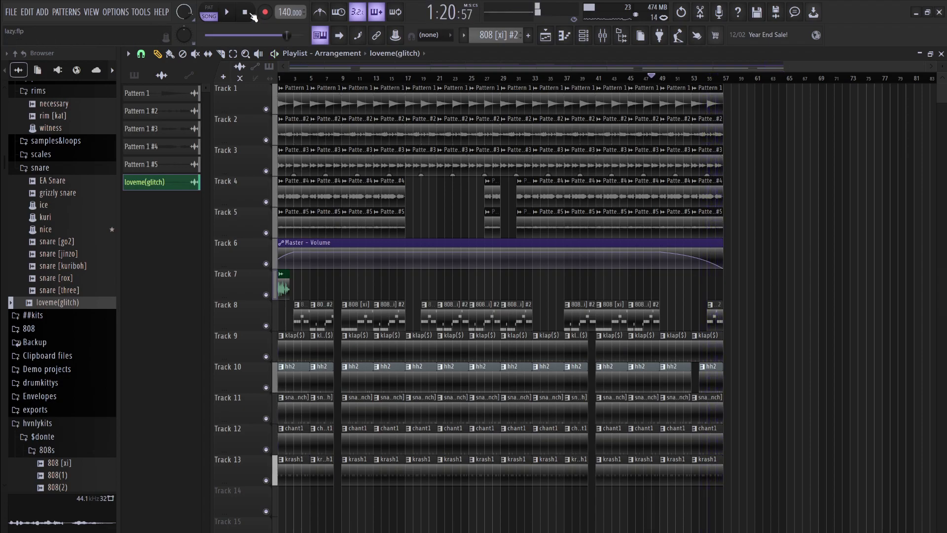